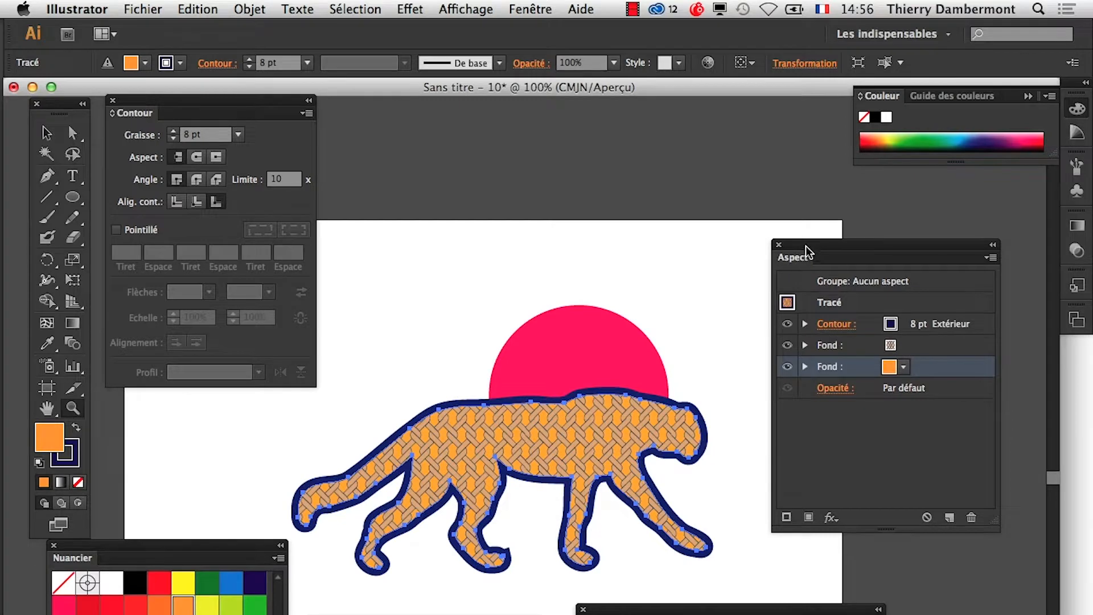
Move the Aspect palette and the floating palette below it clear of the artwork, and deselect the cheetah.
left_click_drag(805, 247, 834, 259)
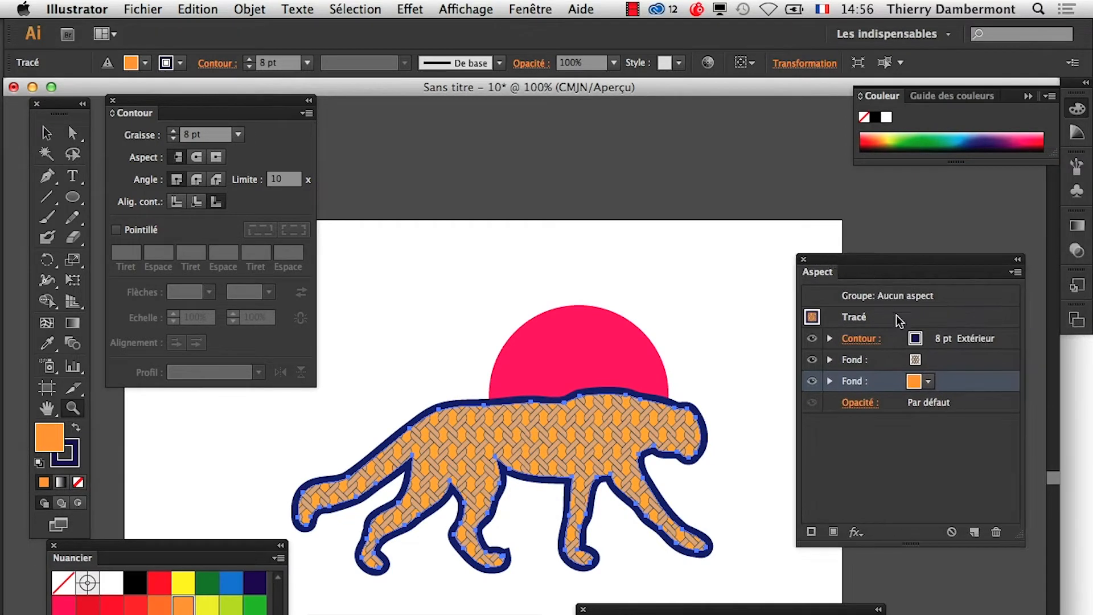
left_click_drag(670, 612, 753, 612)
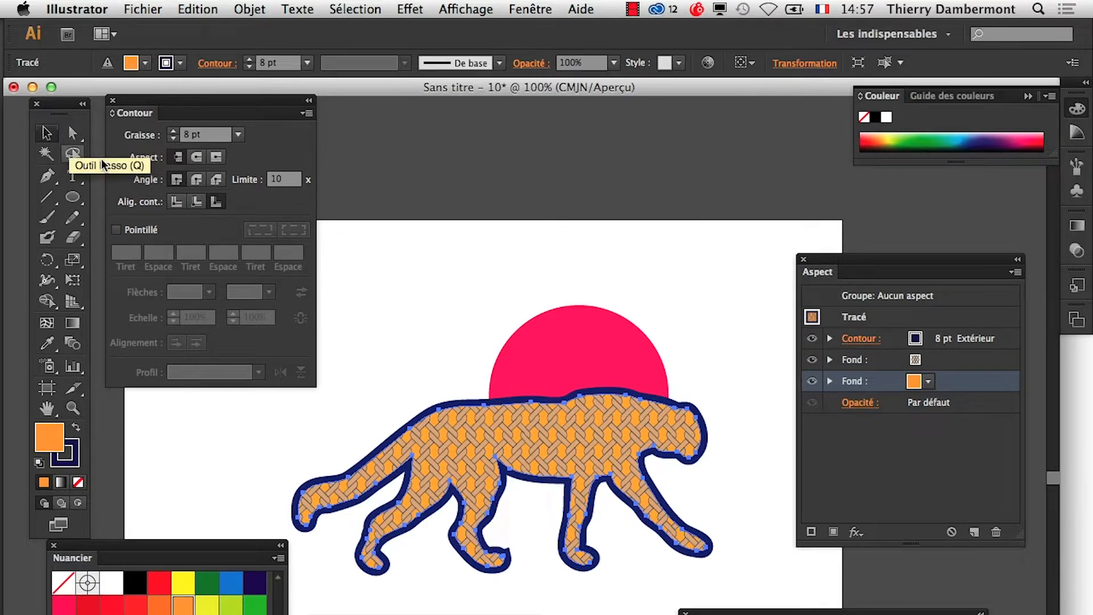
left_click(47, 132)
left_click(690, 347)
Save the cheetah document as "guépard - 01.ai" in Illustrator CS6 format with the default options, and close it.
left_click(142, 9)
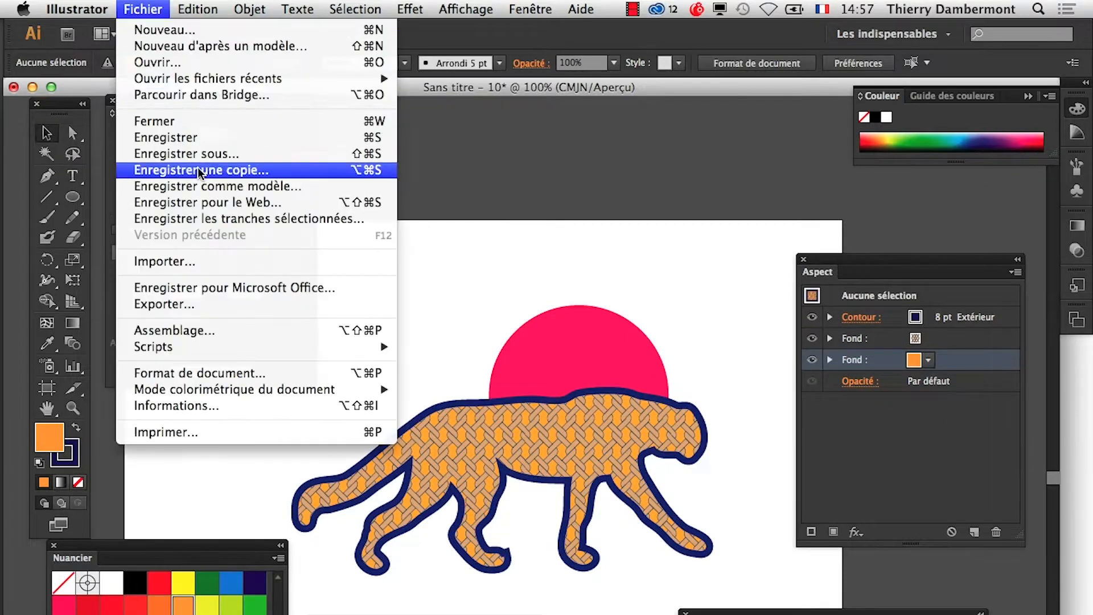
left_click(222, 159)
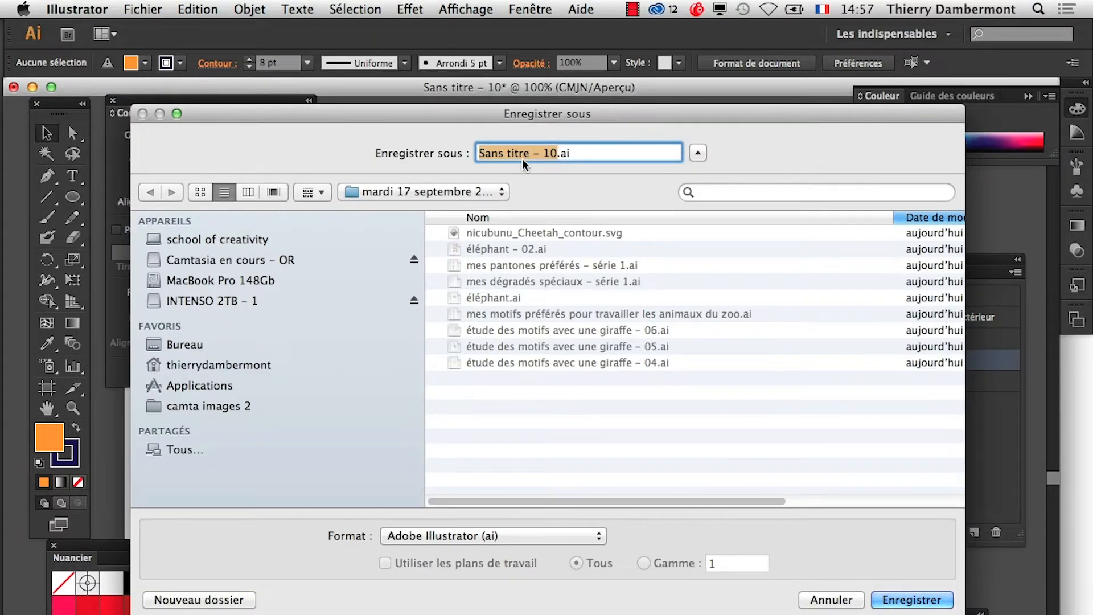
type("guépard -")
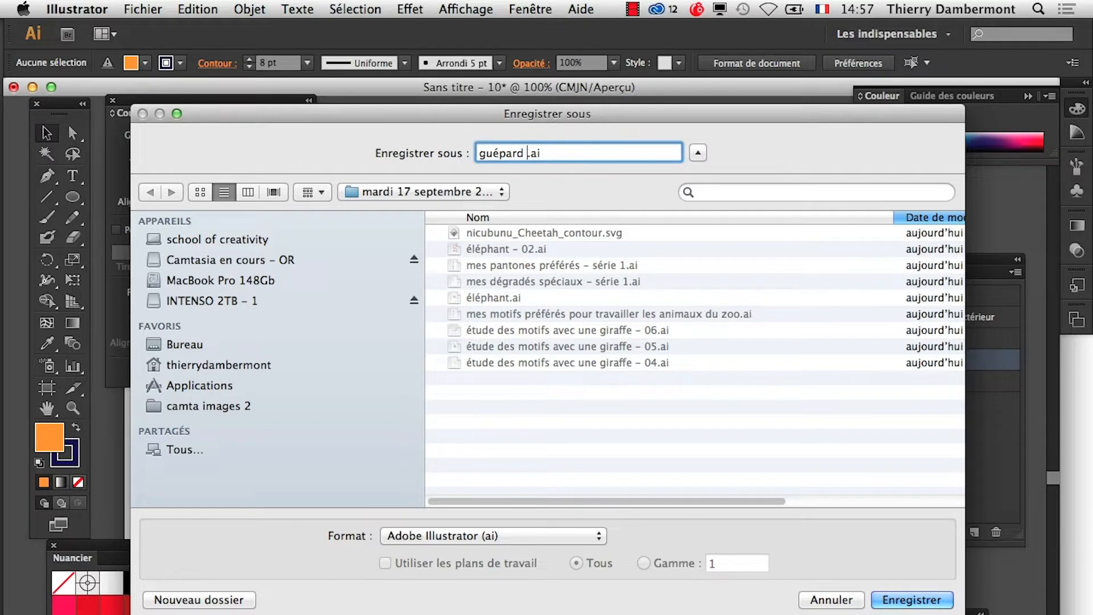
type(" 01")
left_click(928, 603)
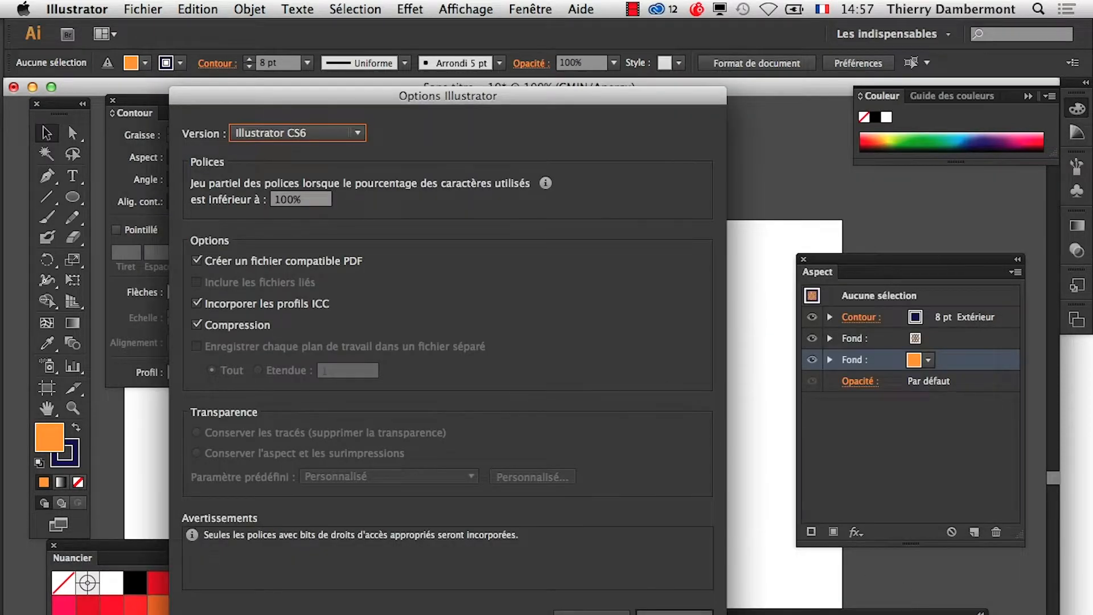
left_click(702, 612)
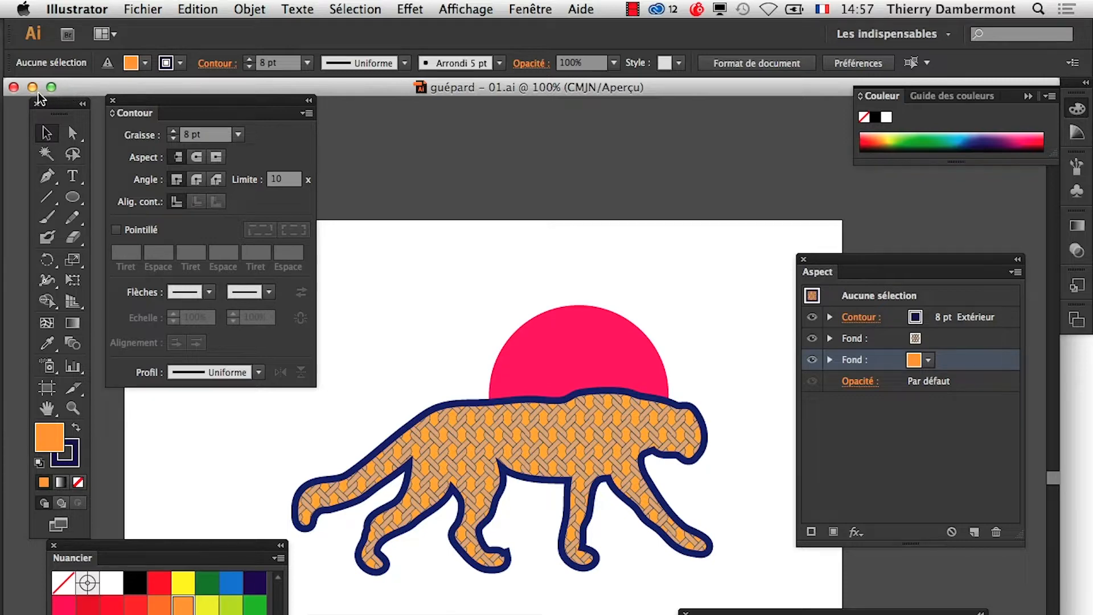
left_click(14, 87)
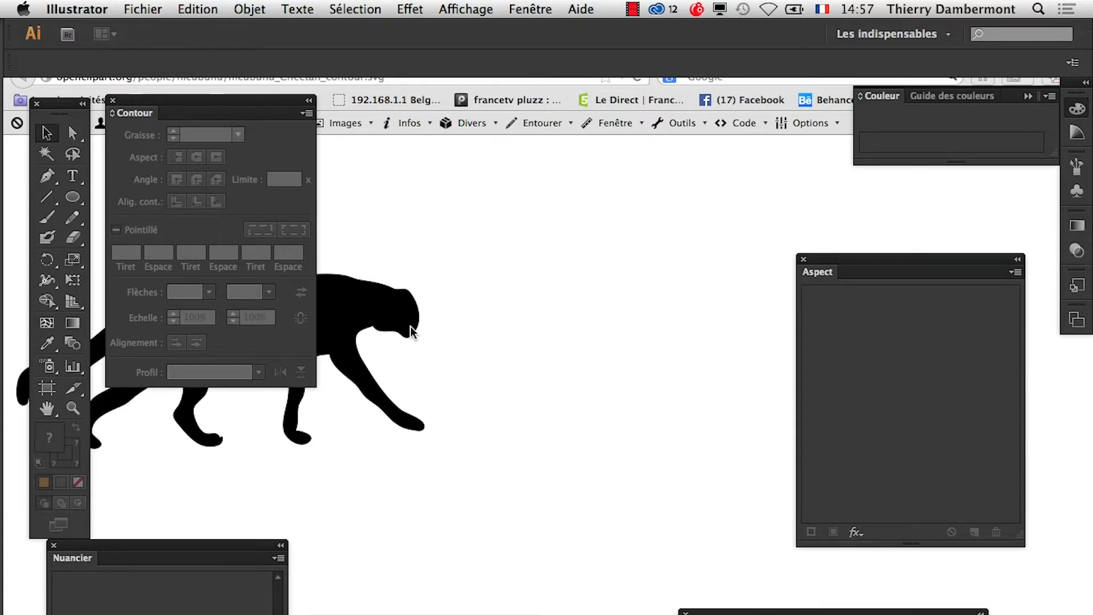
Switch to Firefox and open the 538 × 325 standing cheetah silhouette from the "public domain" image results in its own tab.
left_click(451, 227)
left_click(25, 45)
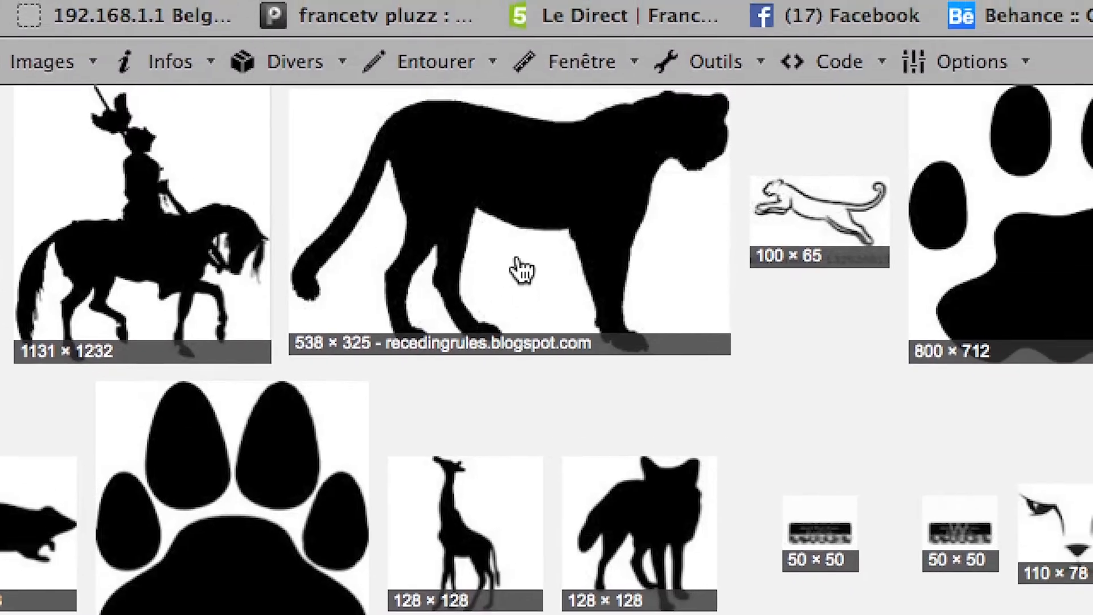
right_click(593, 266)
left_click(540, 267)
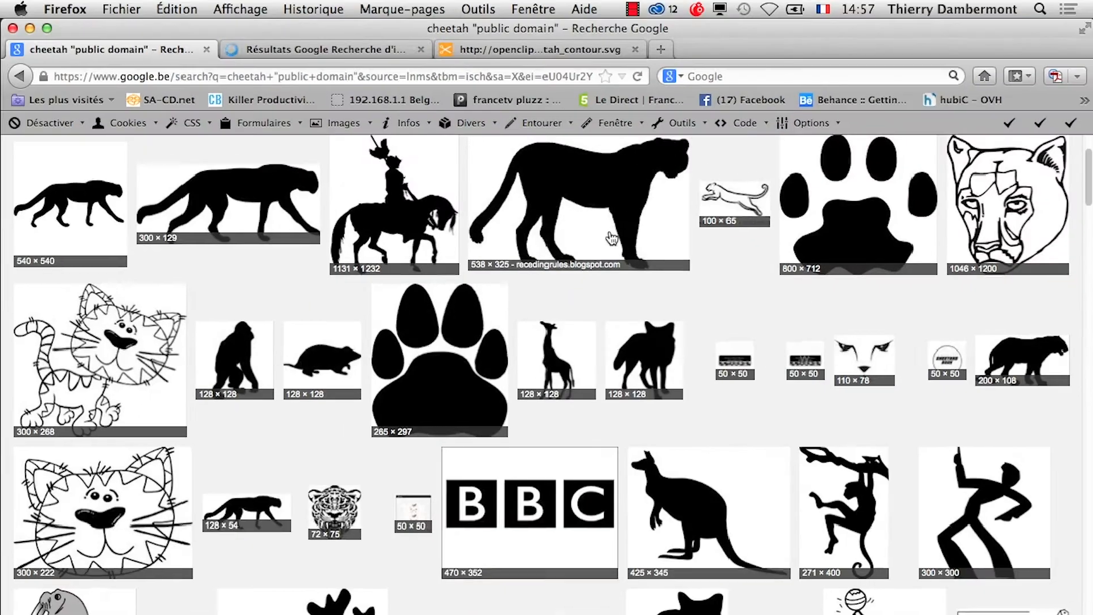
left_click(334, 49)
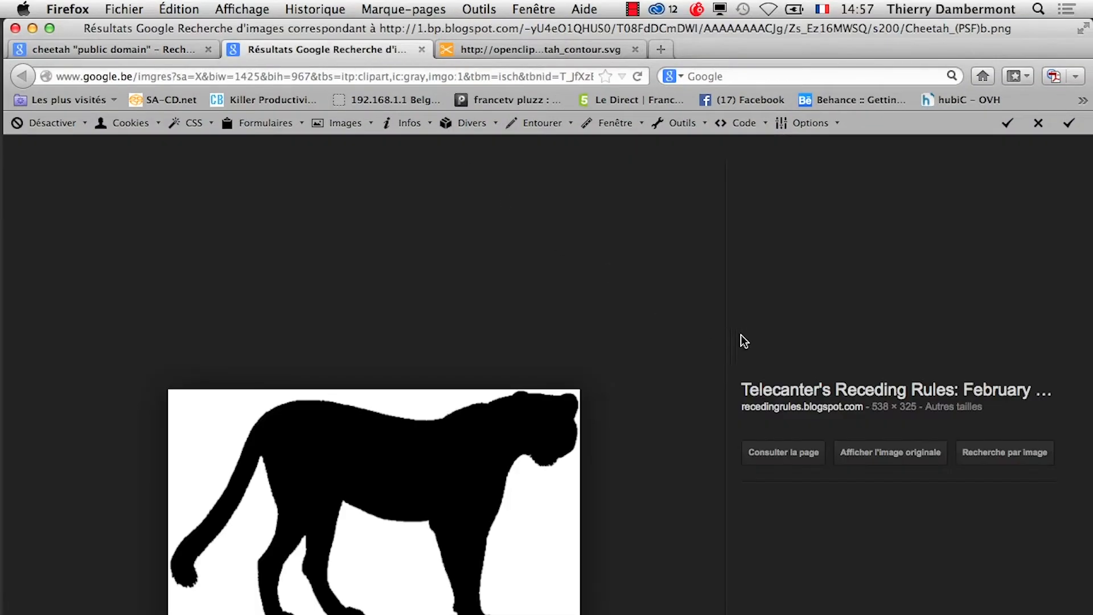
Display the original full-size image of the standing cheetah silhouette.
left_click(570, 76)
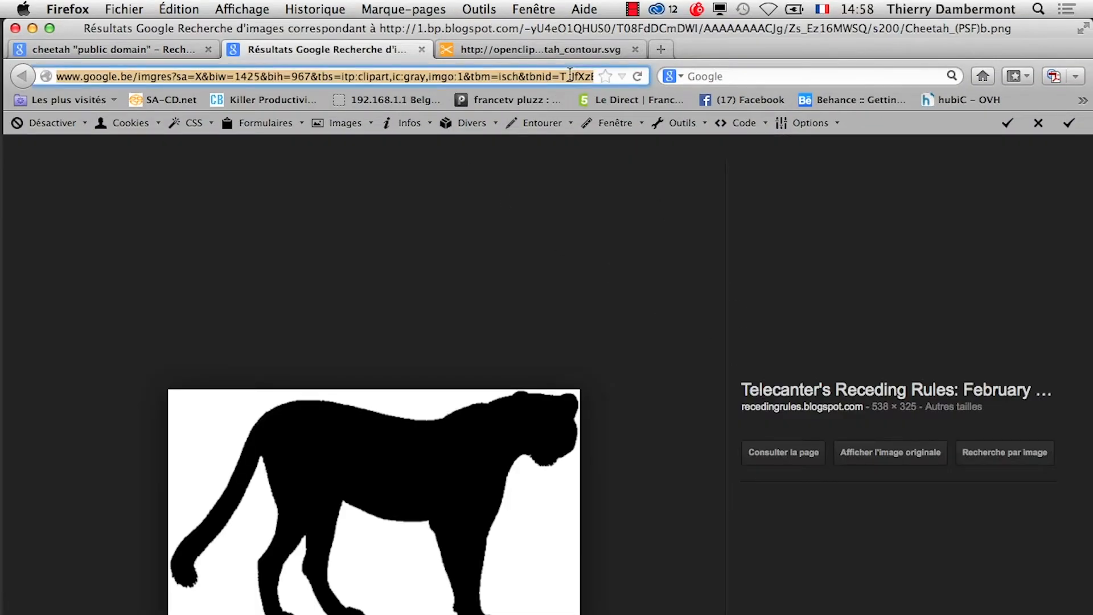
key("Right")
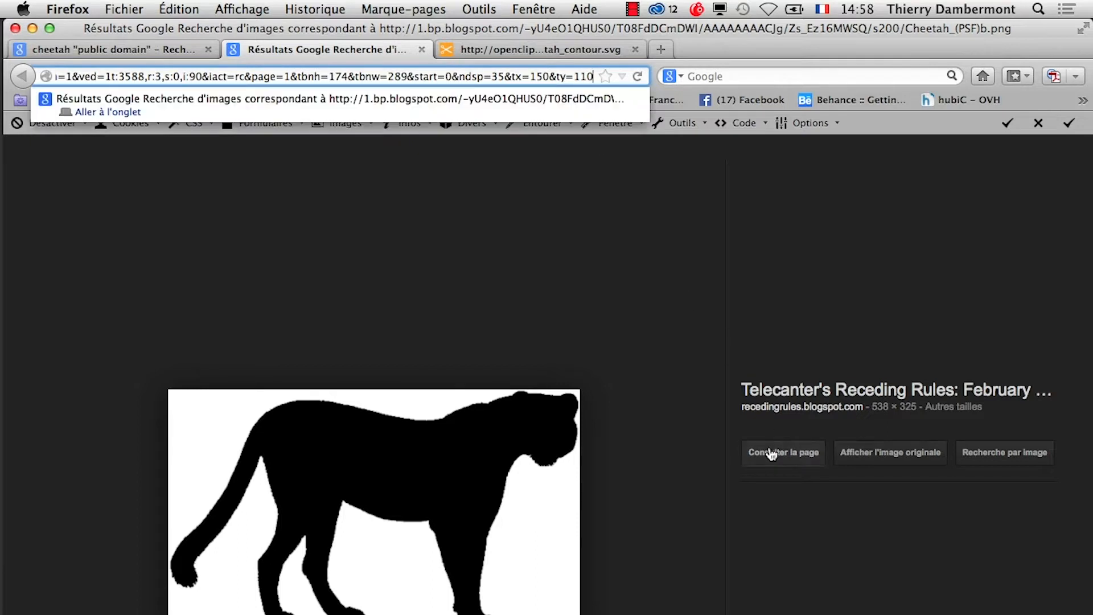
left_click(885, 455)
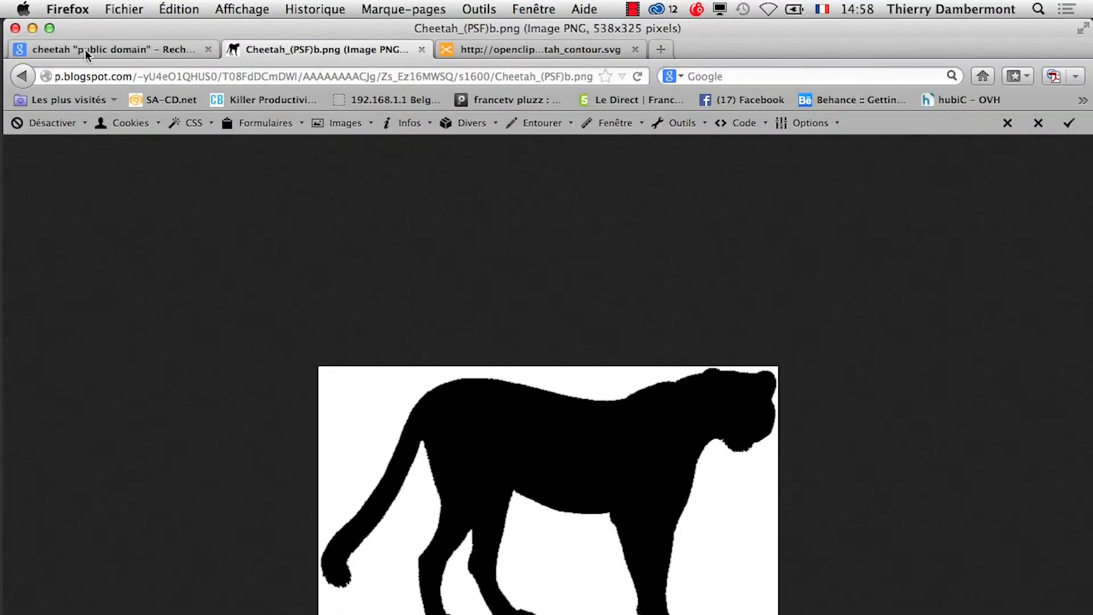
Browse the cheetah "public domain" image results for other usable animal silhouettes, ending back at the start of the results.
left_click(82, 53)
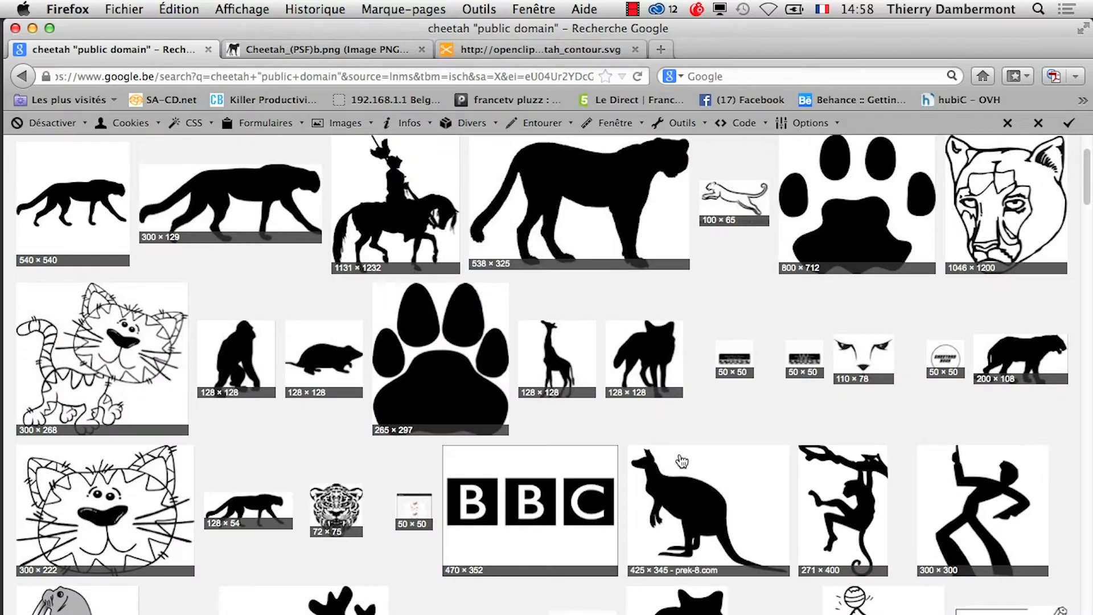
right_click(707, 511)
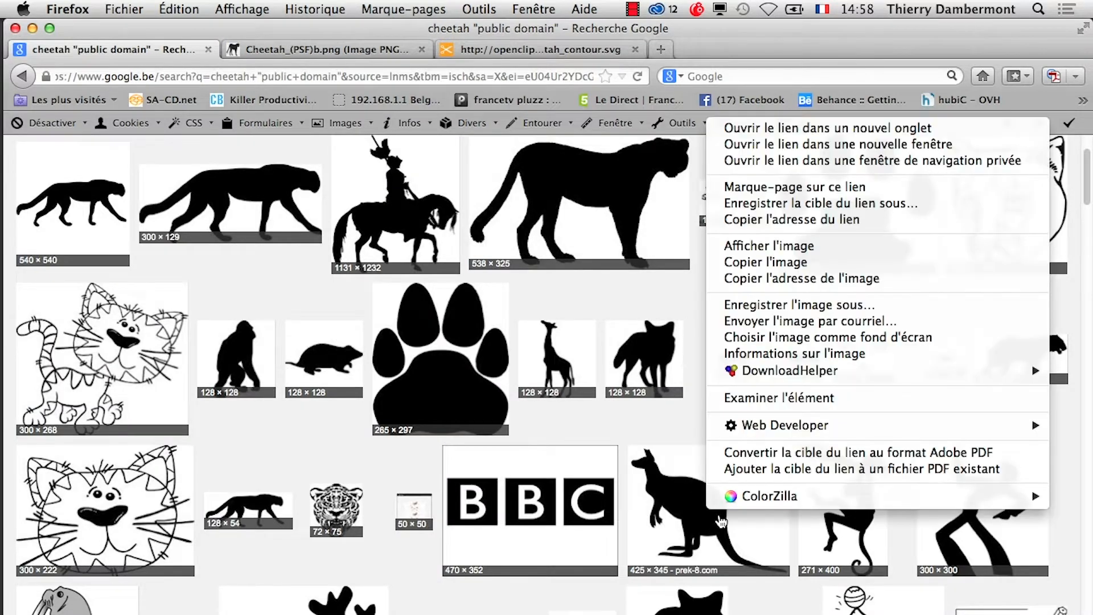
left_click(260, 562)
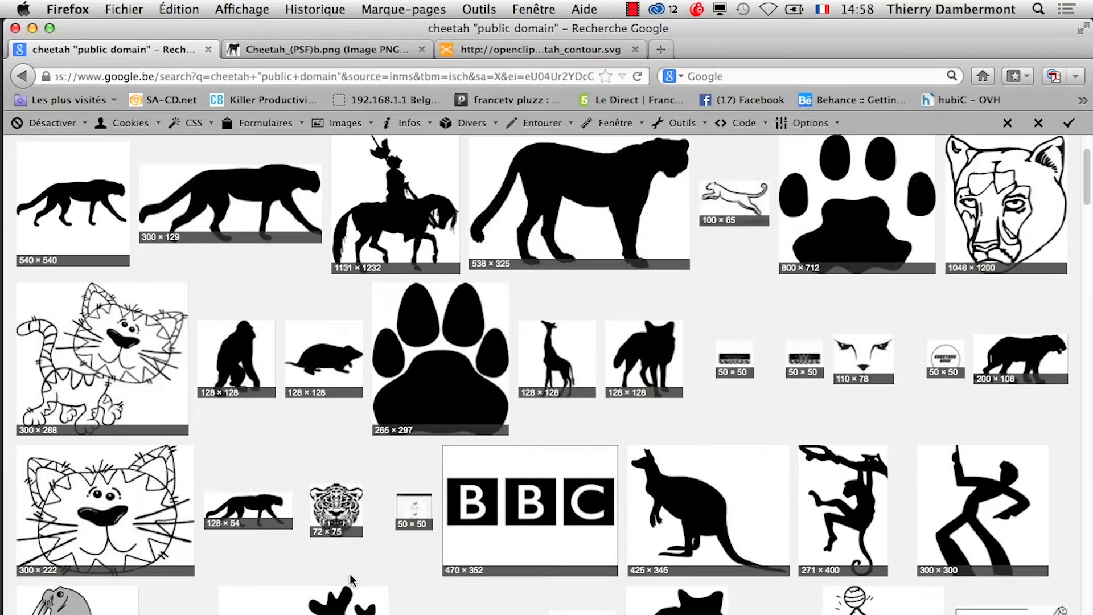
scroll(456, 604, "down", 15)
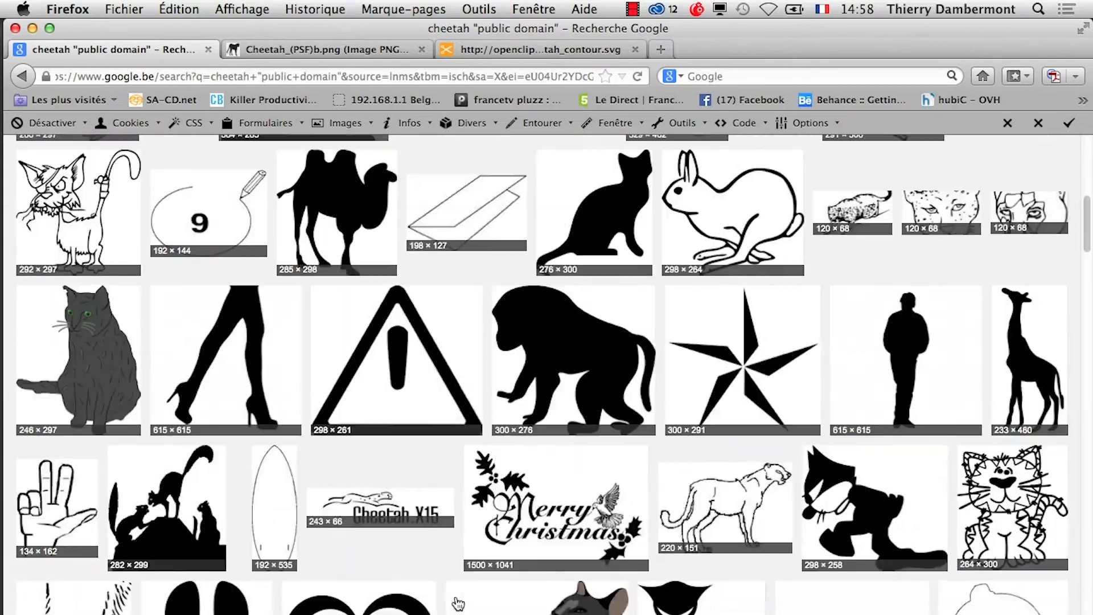
scroll(458, 604, "down", 12)
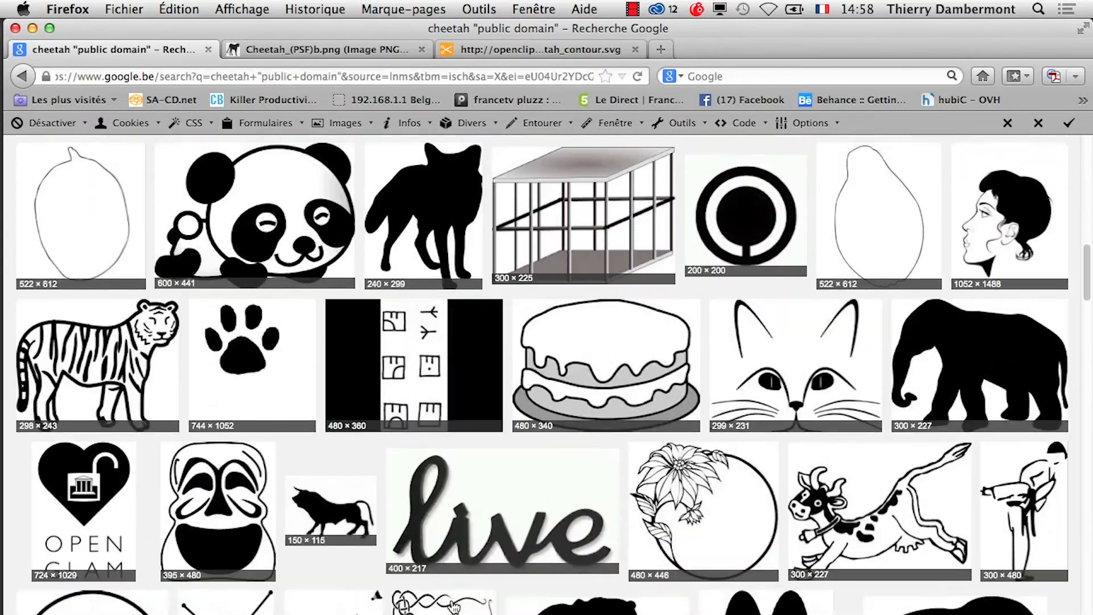
scroll(453, 607, "down", 12)
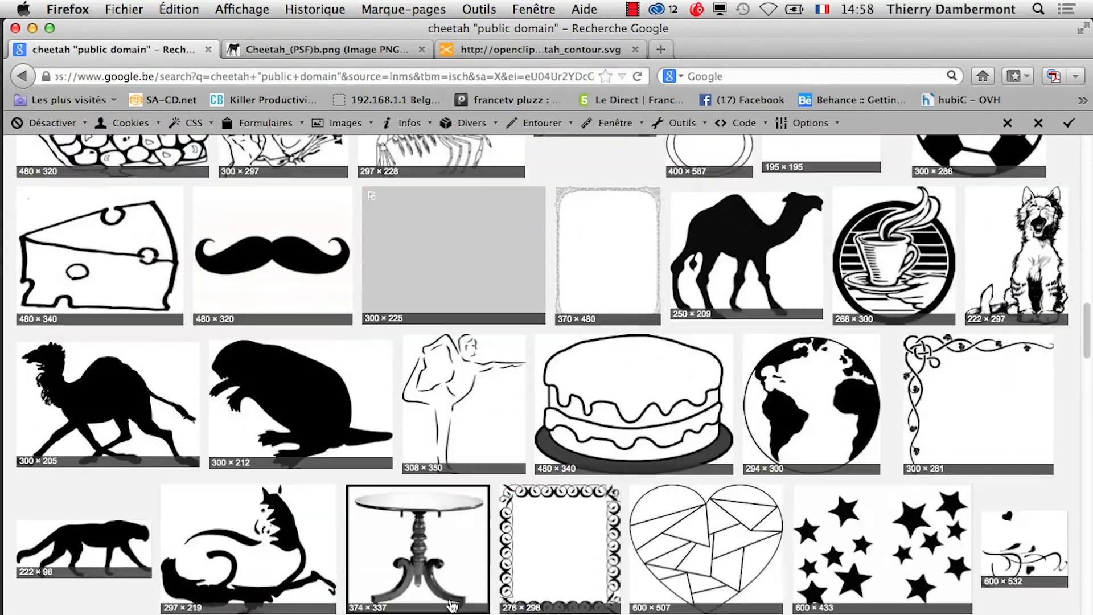
scroll(451, 607, "down", 12)
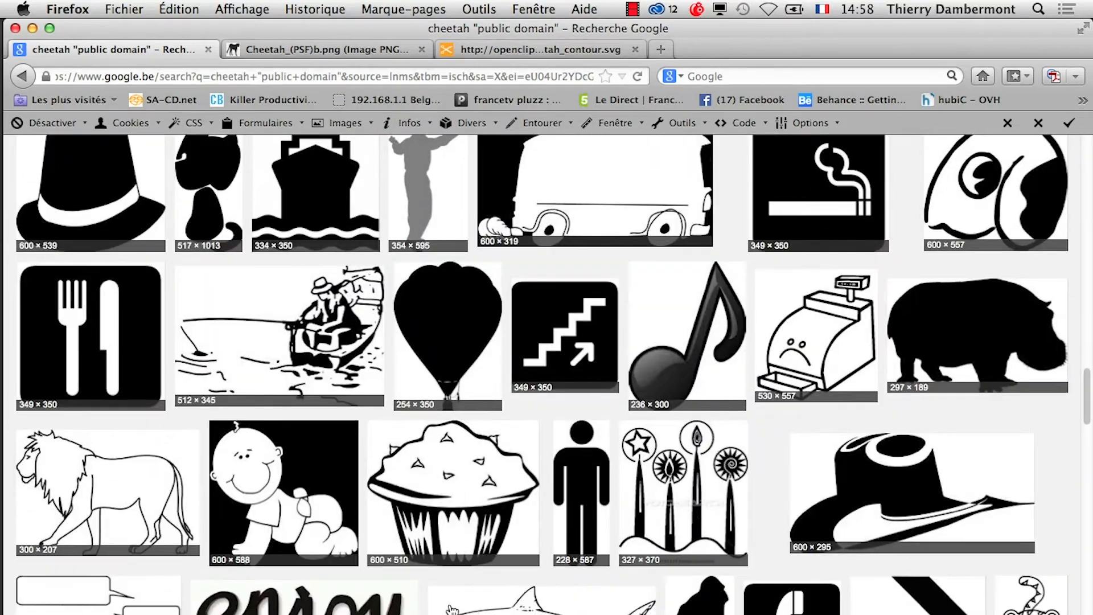
scroll(452, 609, "down", 5)
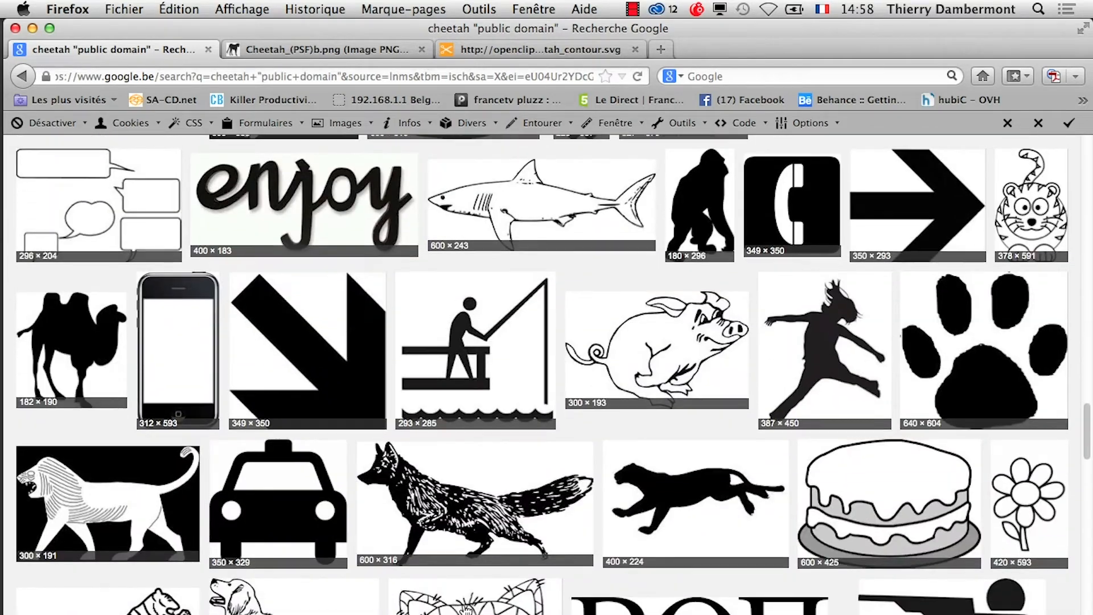
scroll(645, 581, "down", 5)
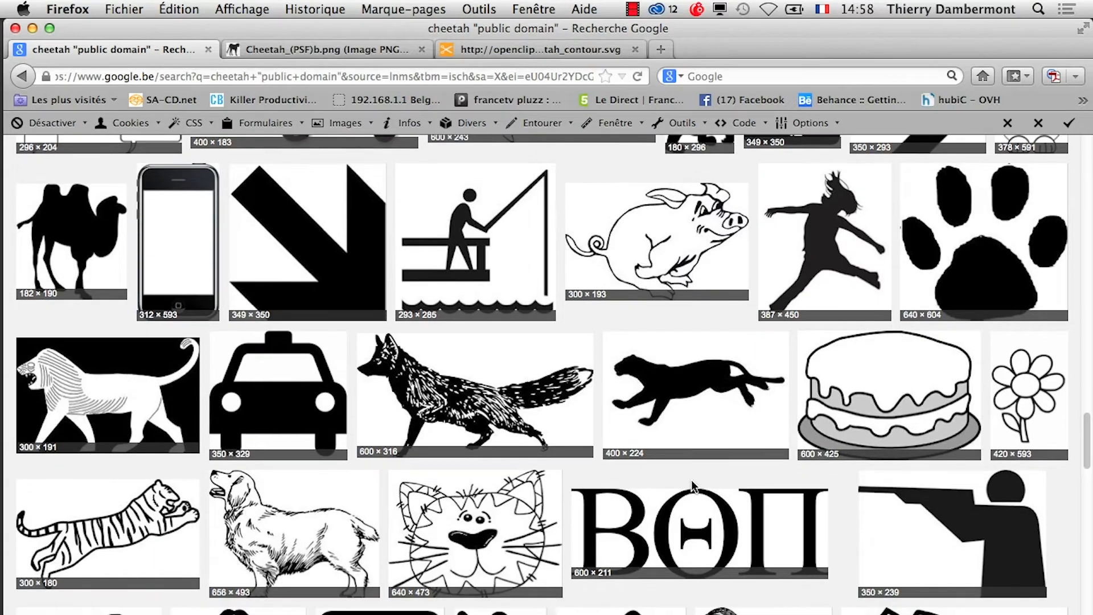
scroll(687, 496, "down", 10)
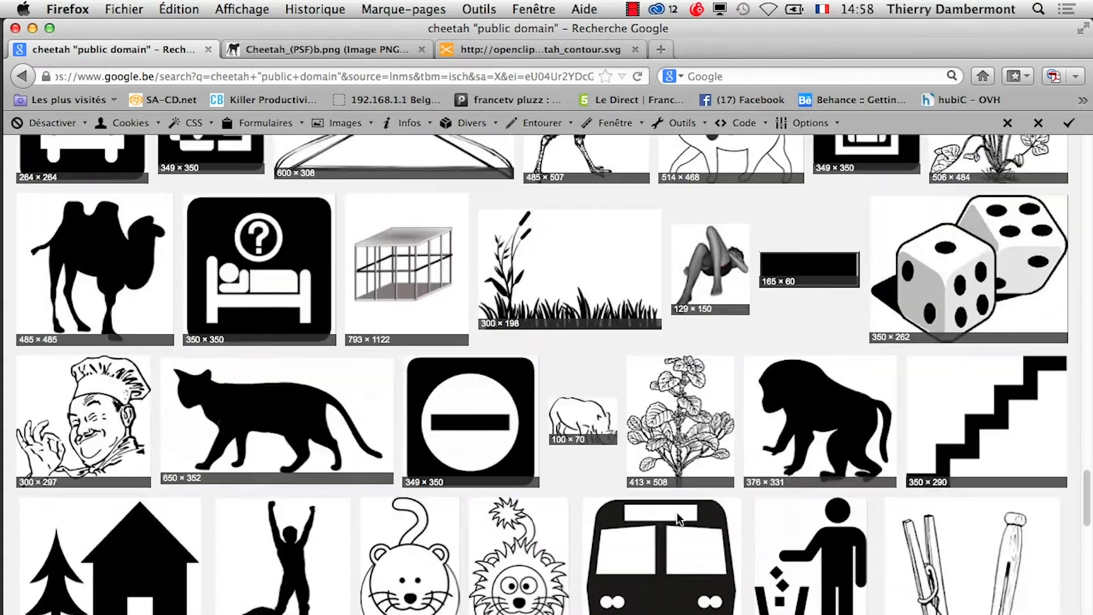
scroll(1087, 518, "down", 12)
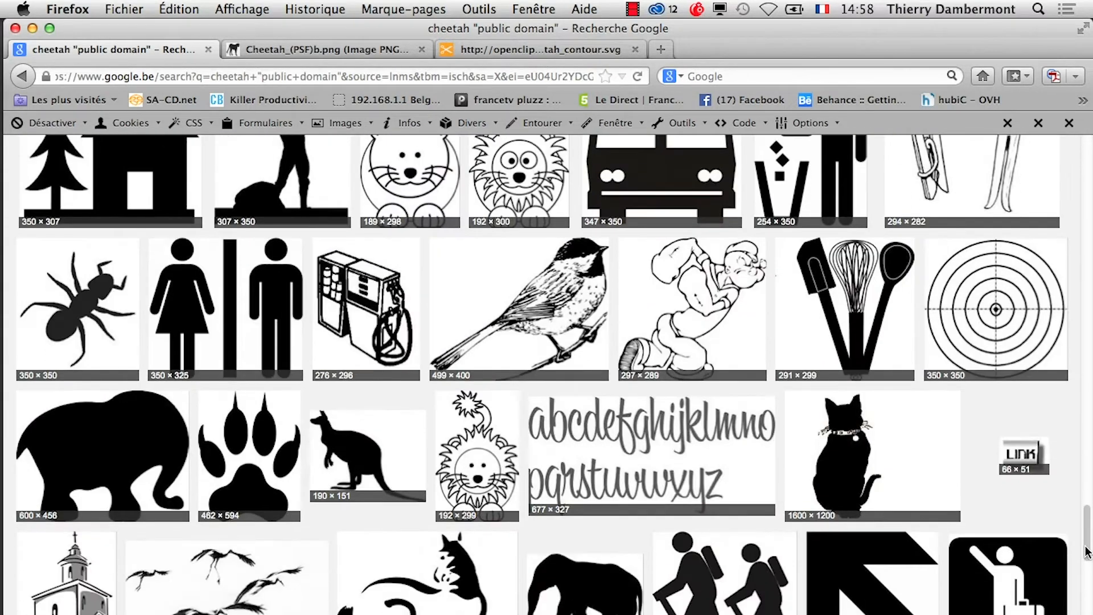
scroll(1087, 409, "up", 5)
scroll(1087, 409, "up", 20)
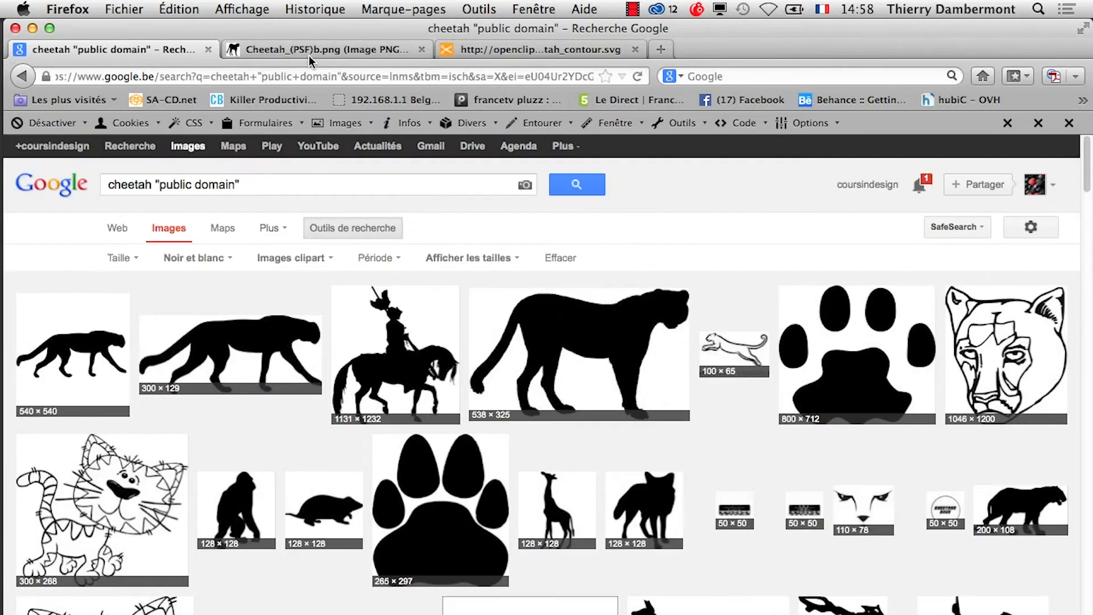
Save the original standing cheetah image as Cheetah_(PSF)b.png in the same folder as the Illustrator files.
left_click(308, 54)
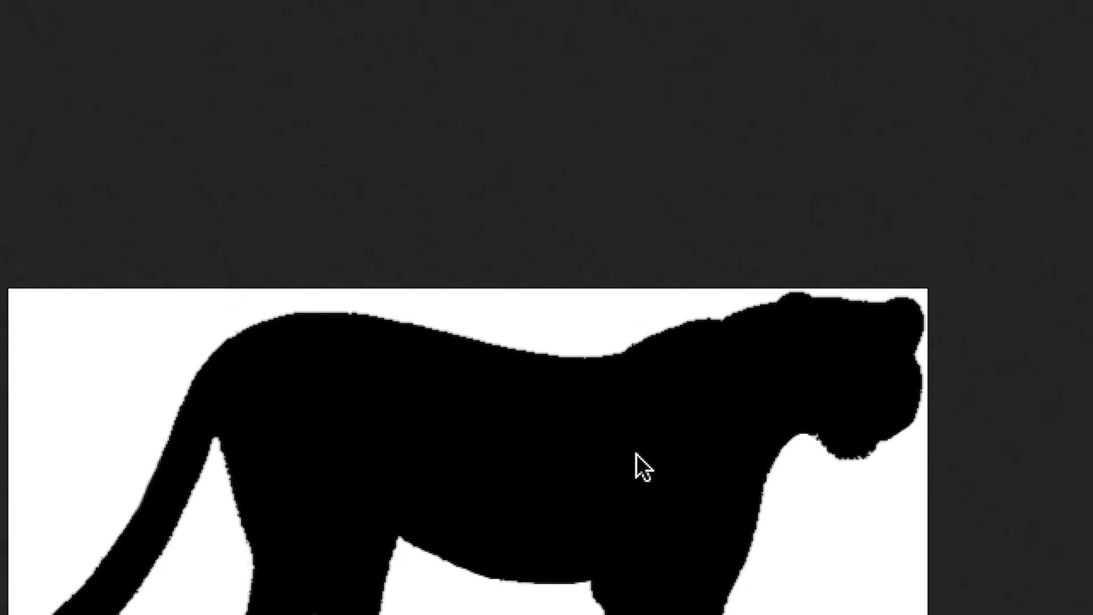
right_click(602, 430)
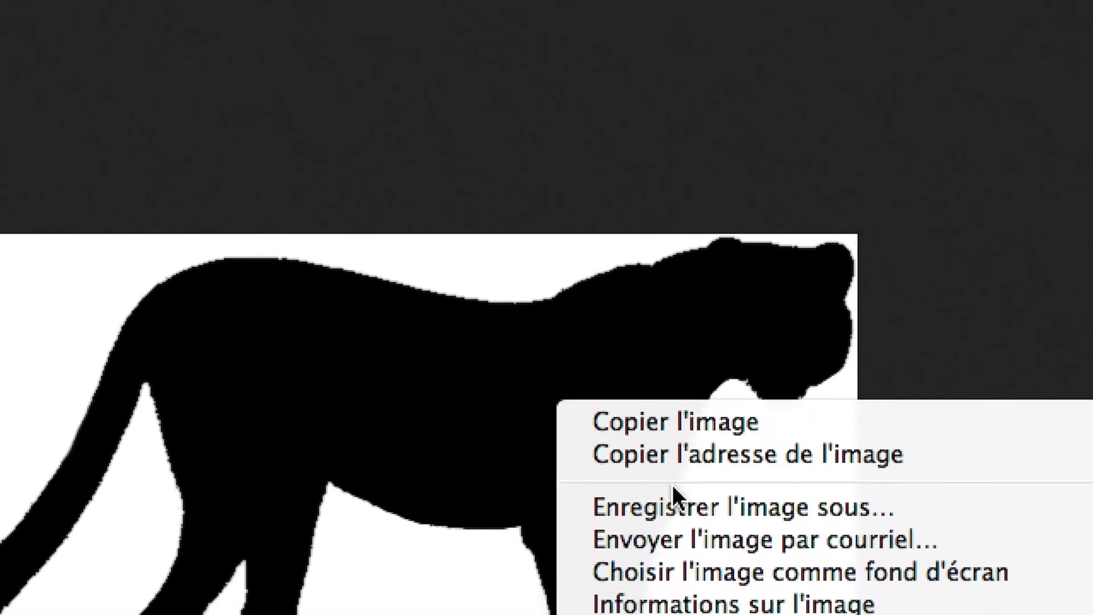
left_click(710, 549)
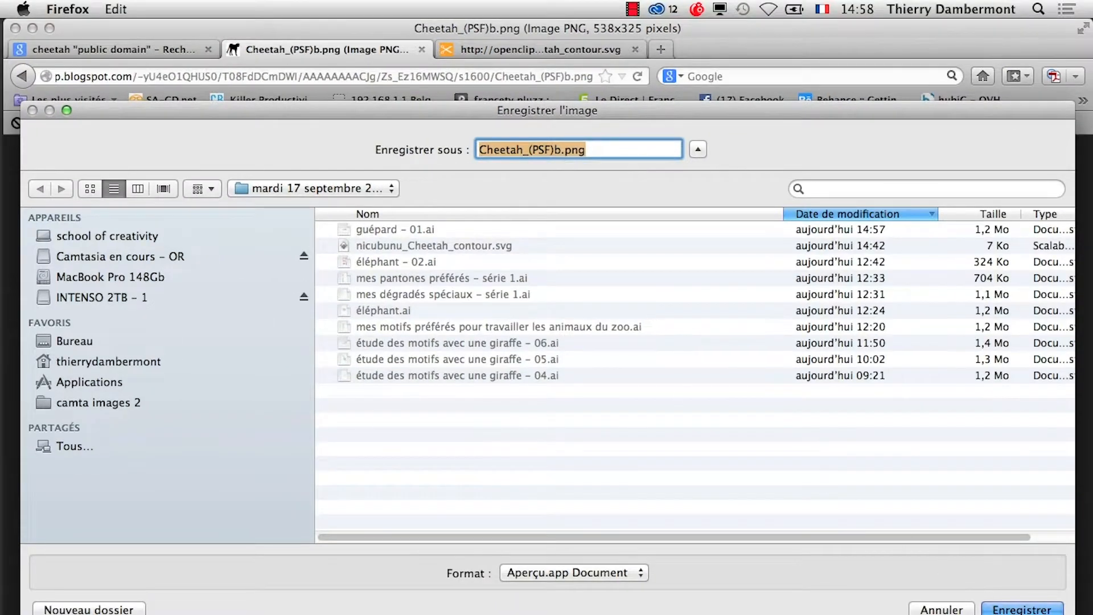
key("Return")
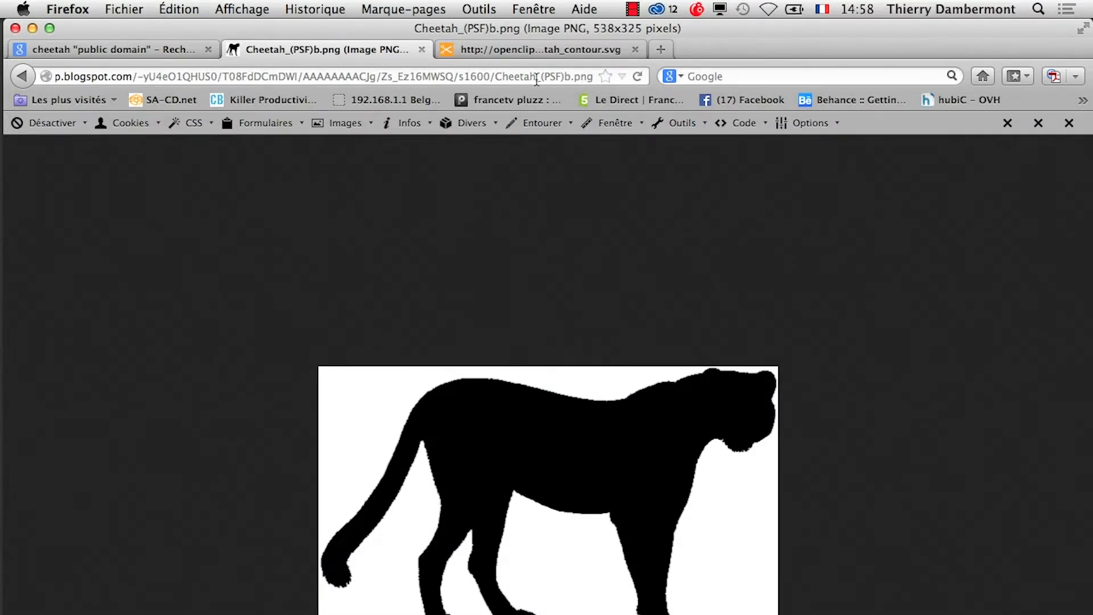
right_click(561, 470)
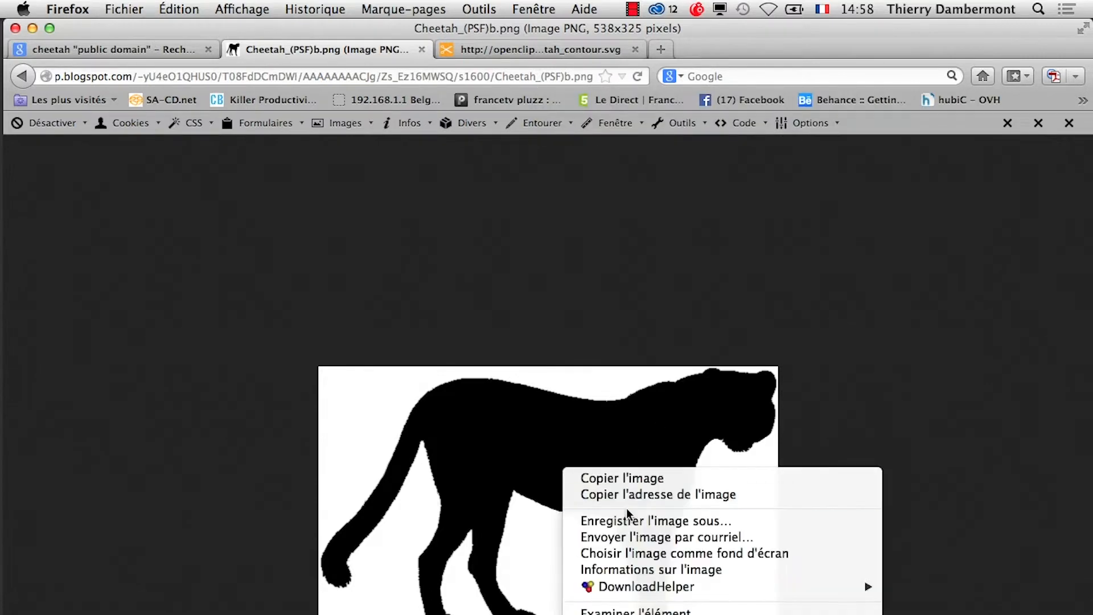
left_click(629, 518)
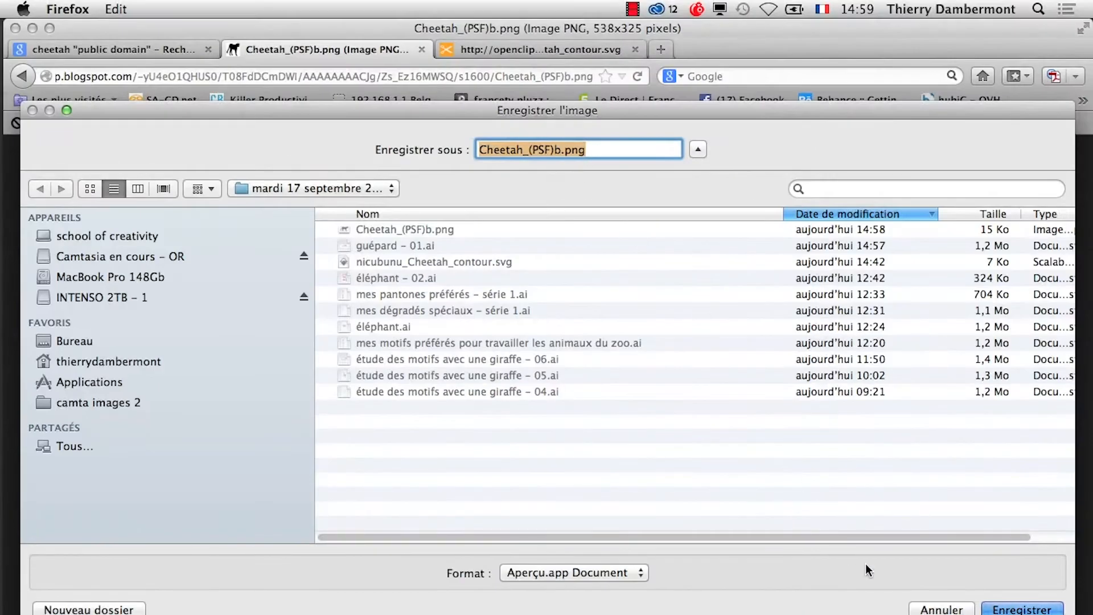
left_click(924, 609)
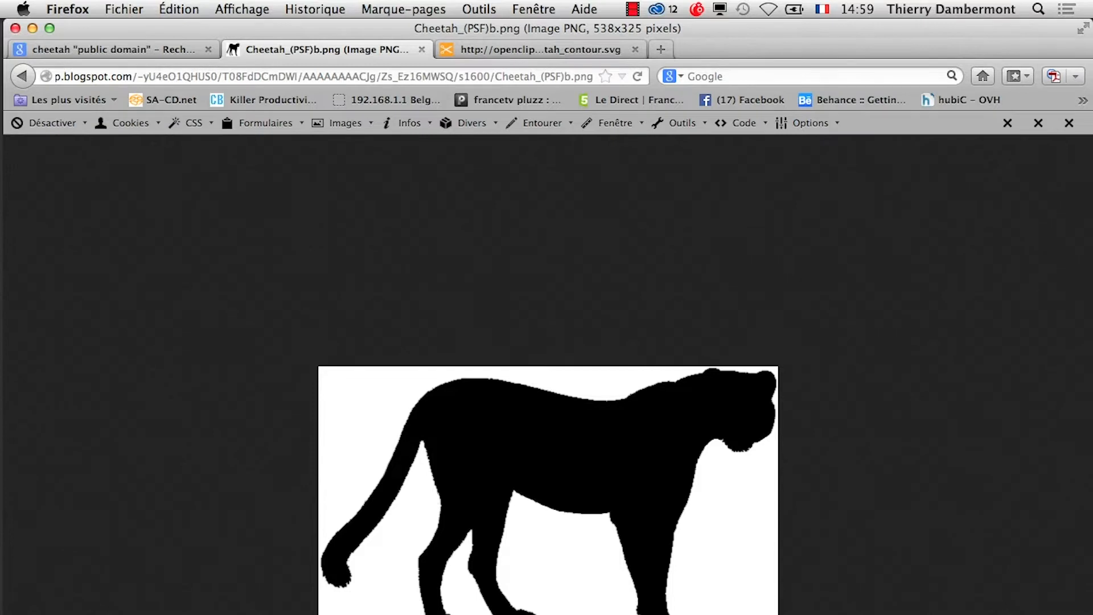
Switch to Camtasia 2.
key("super+Tab")
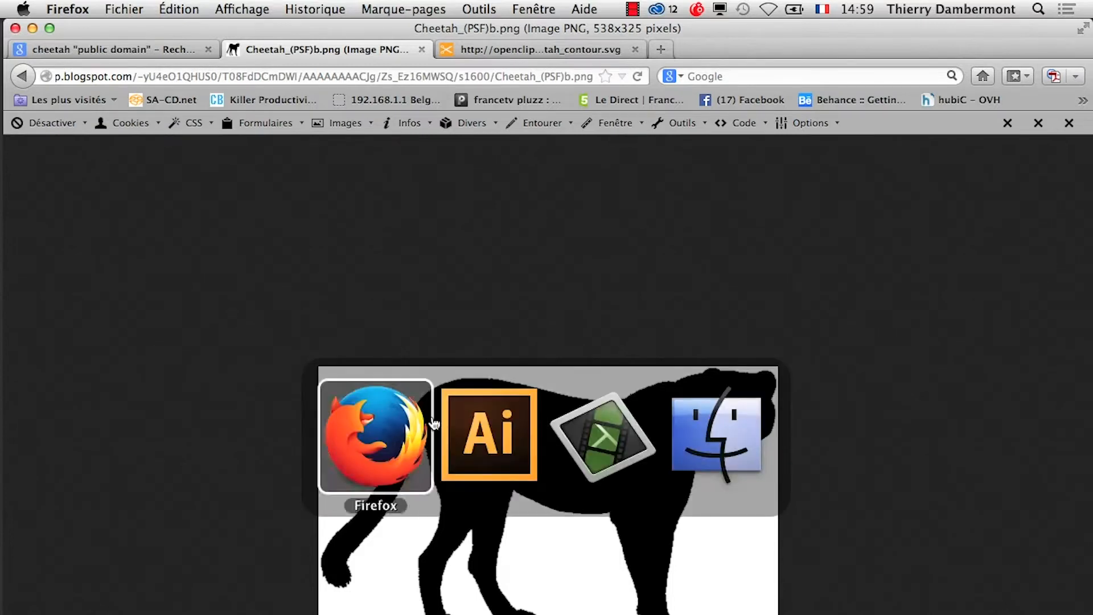
left_click(608, 443)
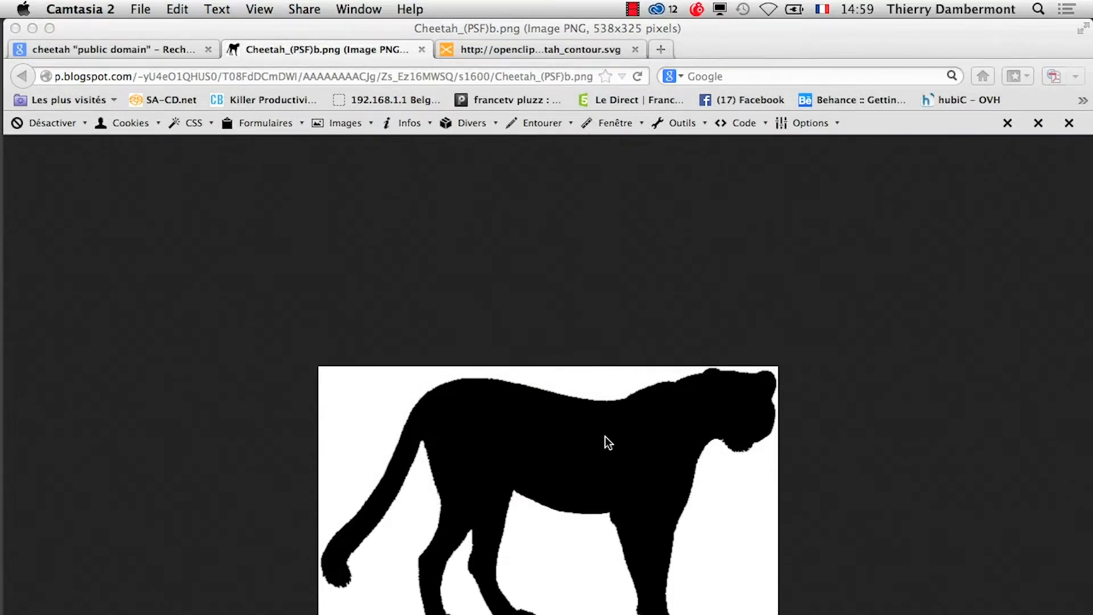
Switch to Illustrator and reset the Les indispensables workspace to its default layout.
key("super+Tab")
left_click(610, 444)
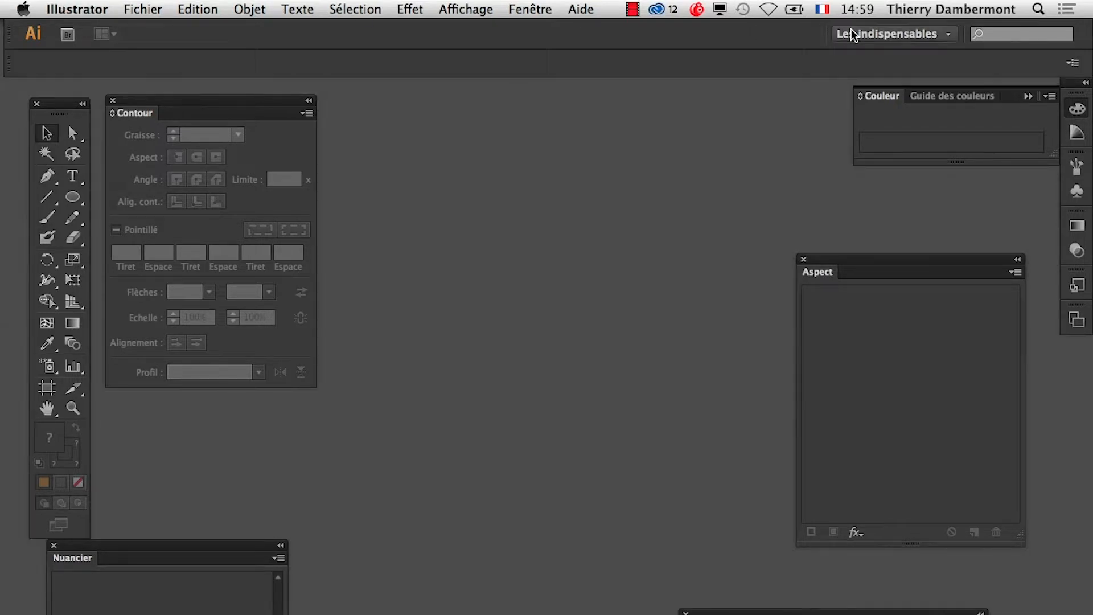
left_click(840, 33)
left_click(934, 173)
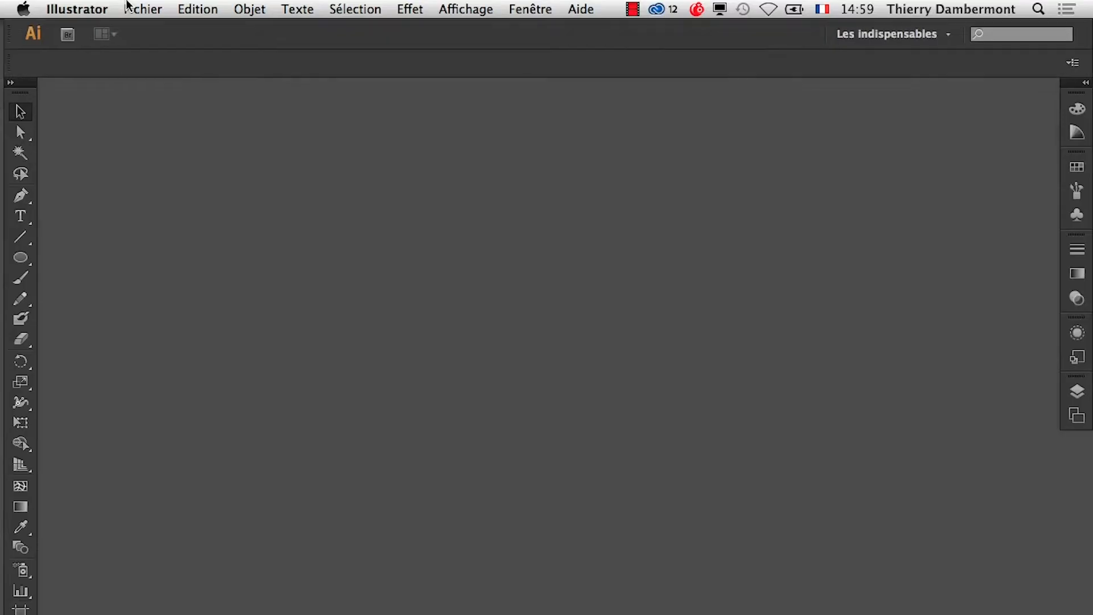
Create a new A4 landscape document of 297 × 210 mm and expand the toolbox to two columns.
left_click(136, 7)
left_click(152, 30)
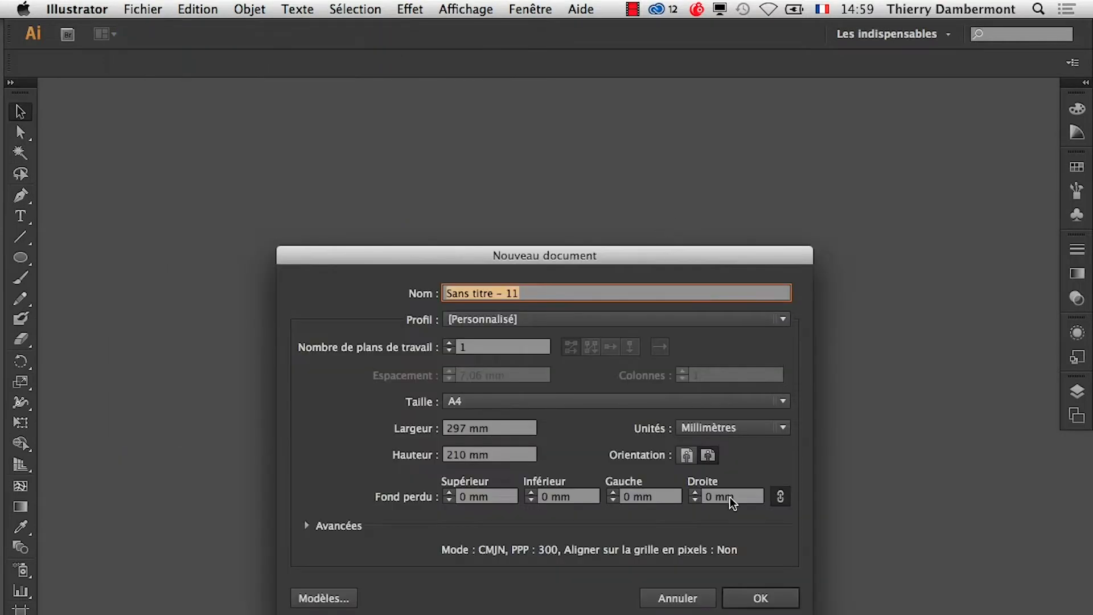
left_click(761, 596)
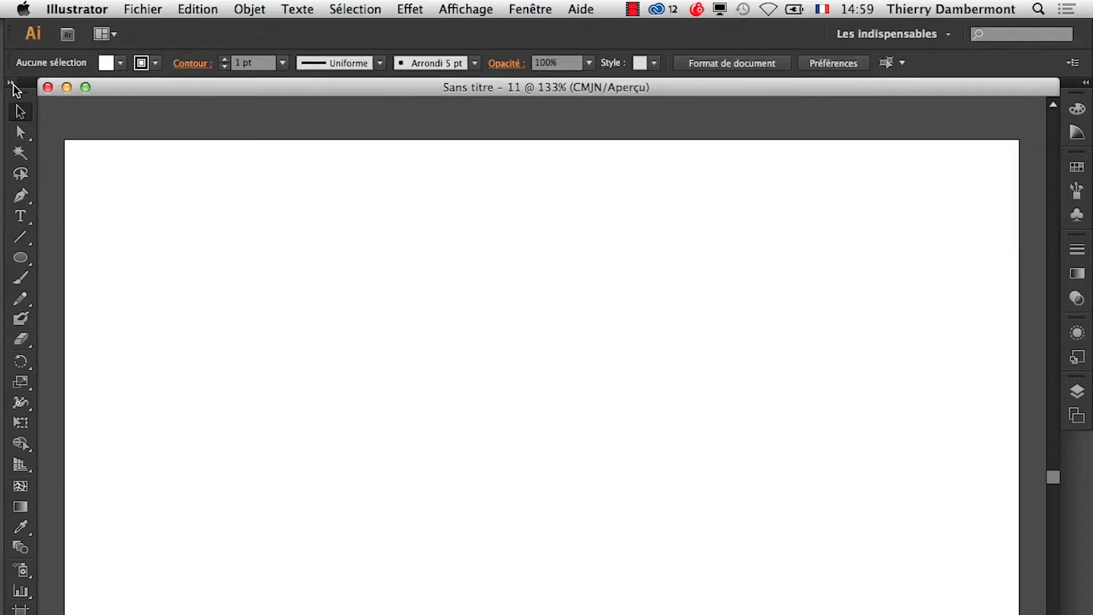
left_click(13, 84)
Import Cheetah_(PSF)b.png into the new document as an embedded image, without linking it.
left_click(143, 9)
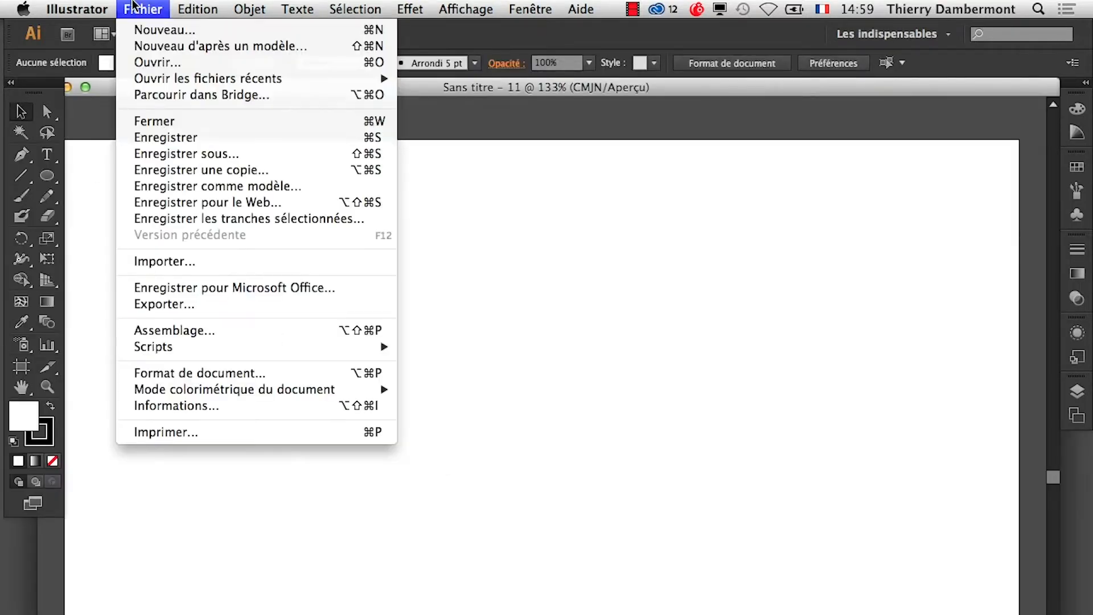
left_click(209, 265)
left_click(458, 210)
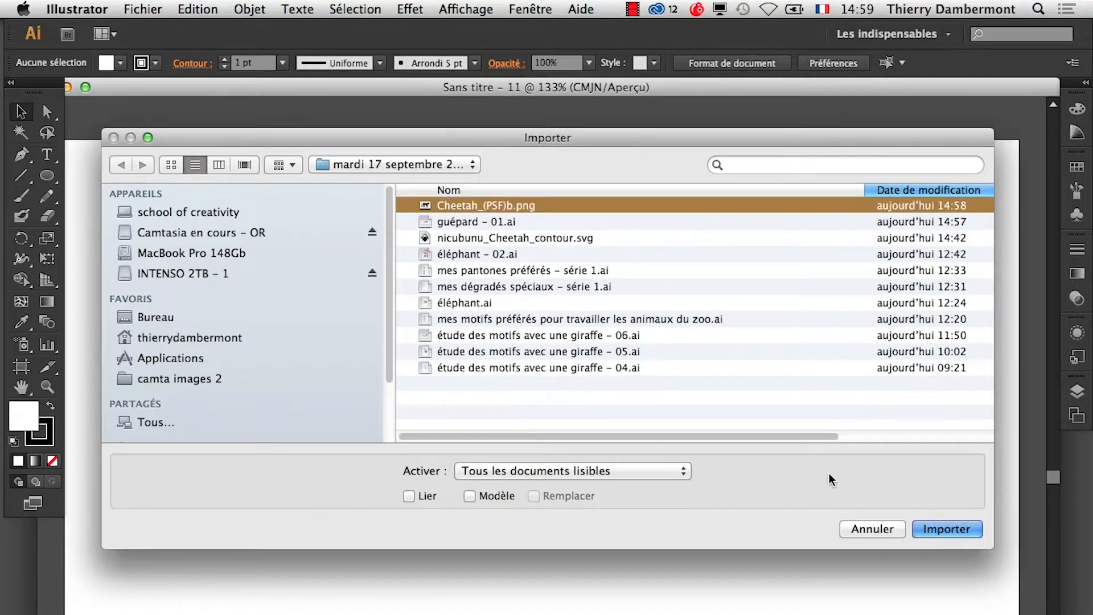
left_click(947, 528)
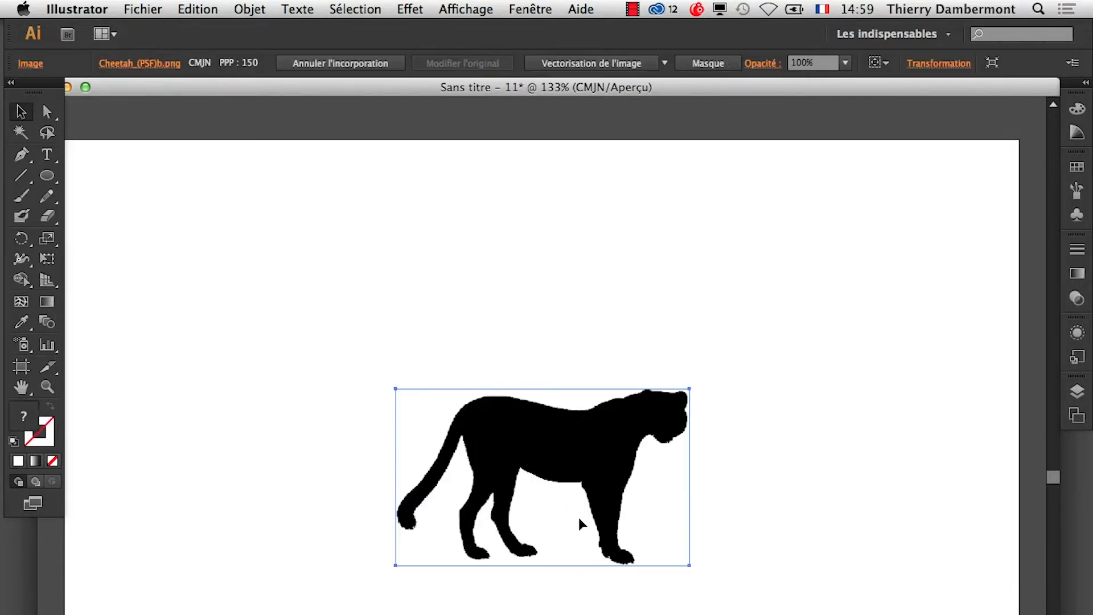
Show the transparency grid behind the imported cheetah image.
left_click(478, 6)
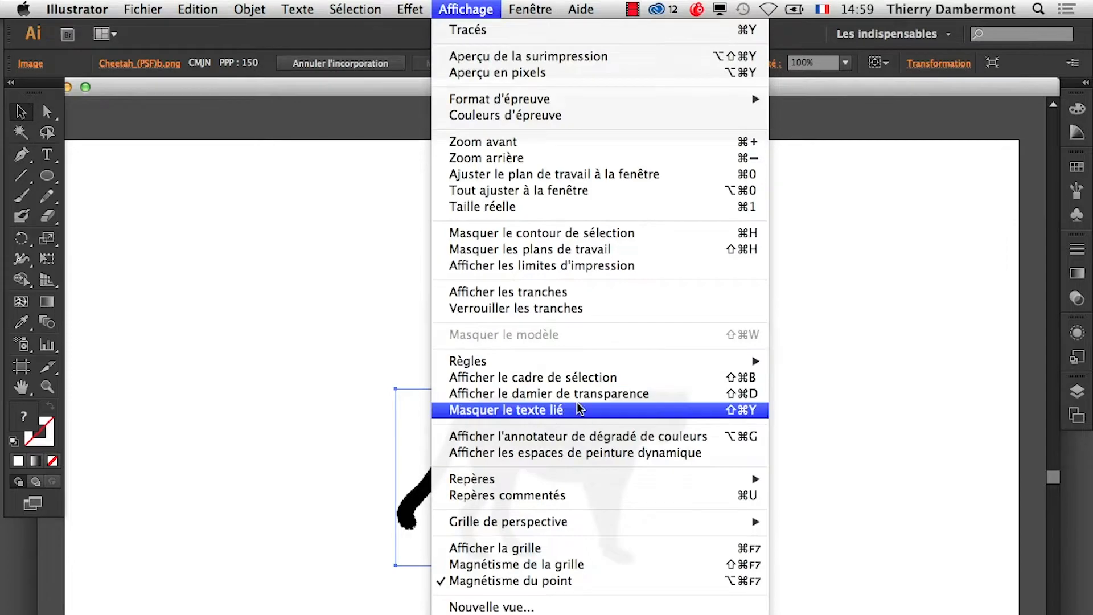
left_click(580, 392)
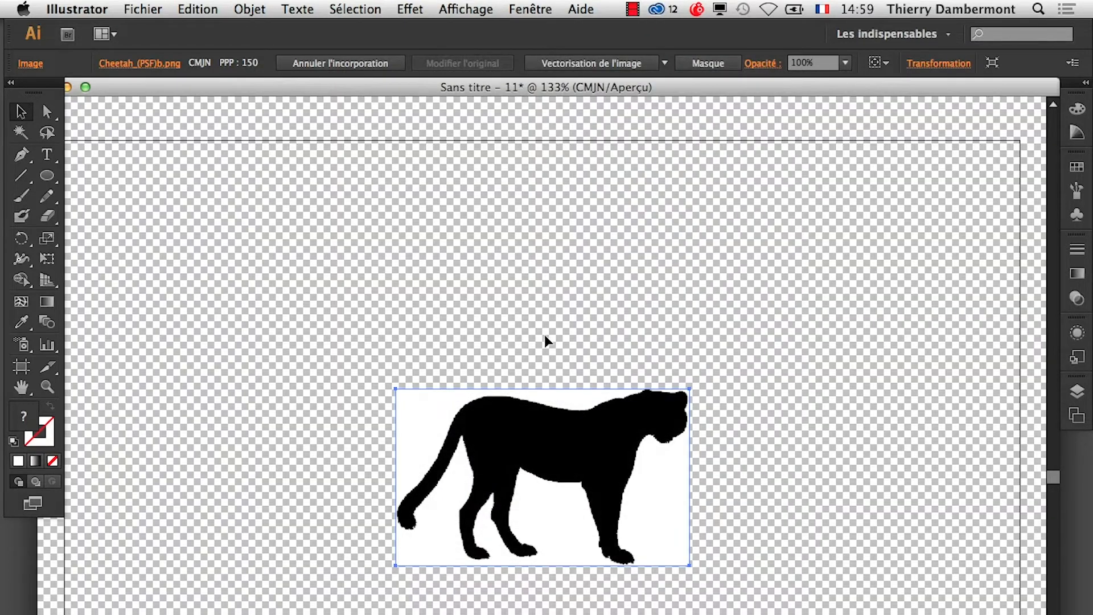
left_click(447, 6)
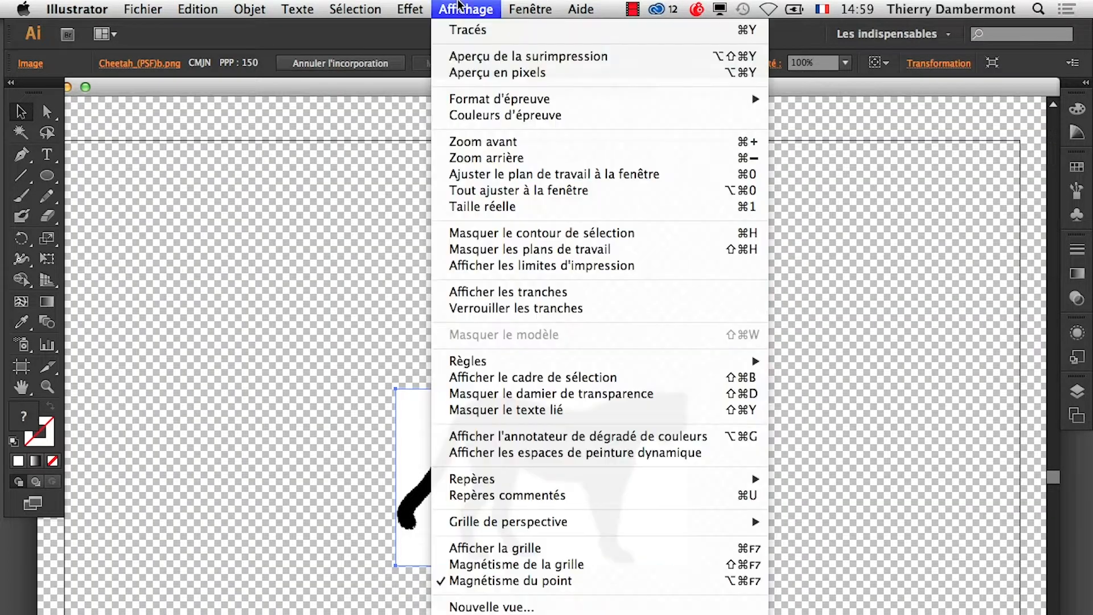
left_click(406, 410)
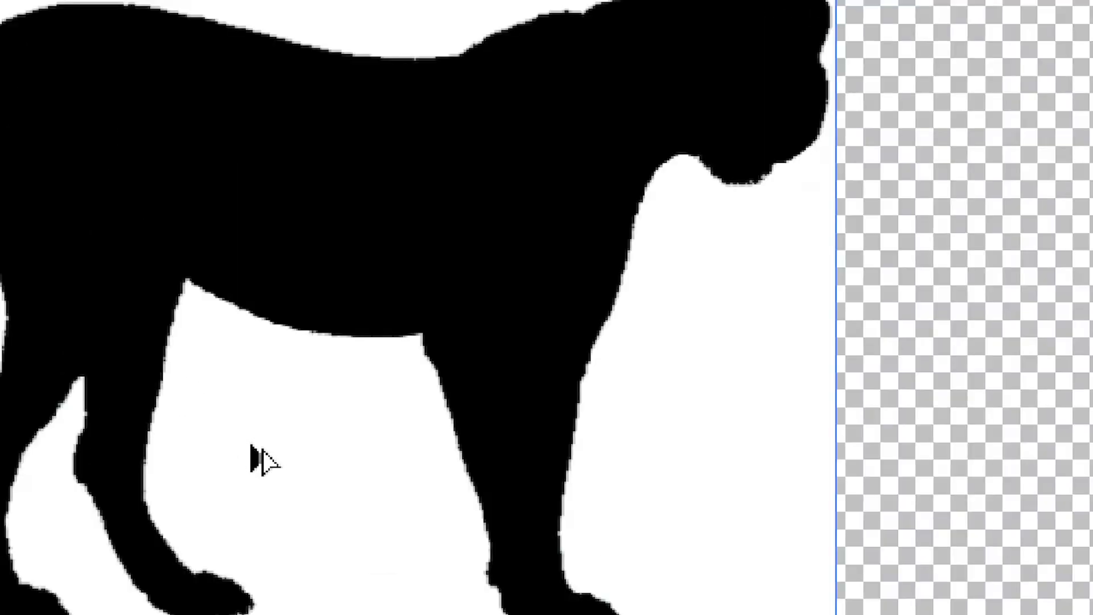
Examine the cheetah image's outline and background up close against the transparency grid.
scroll(203, 395, "down", 1)
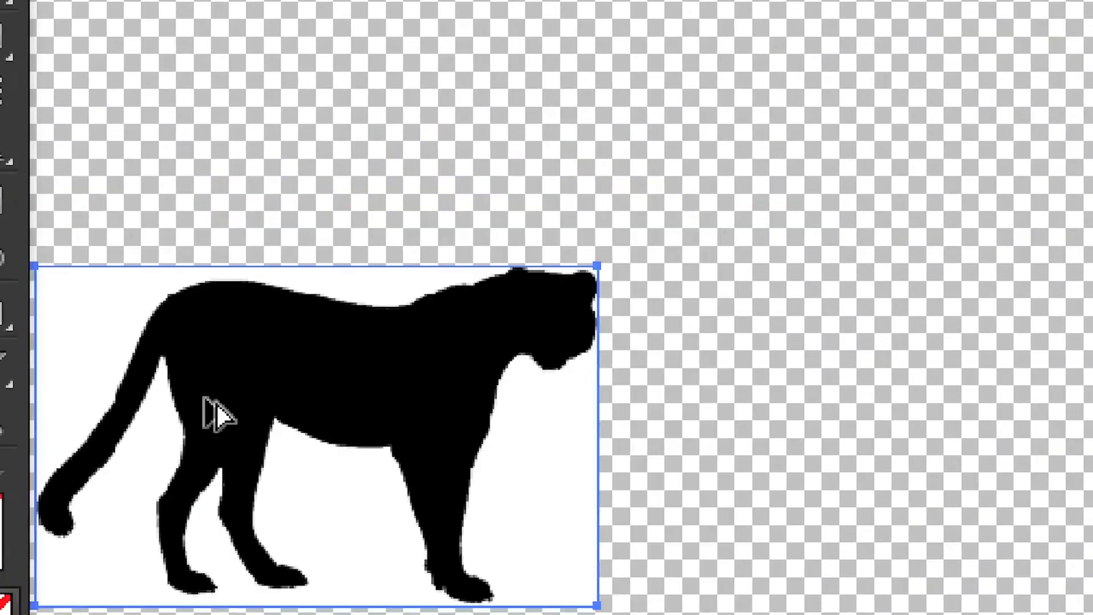
scroll(199, 394, "down", 1)
scroll(198, 393, "up", 1)
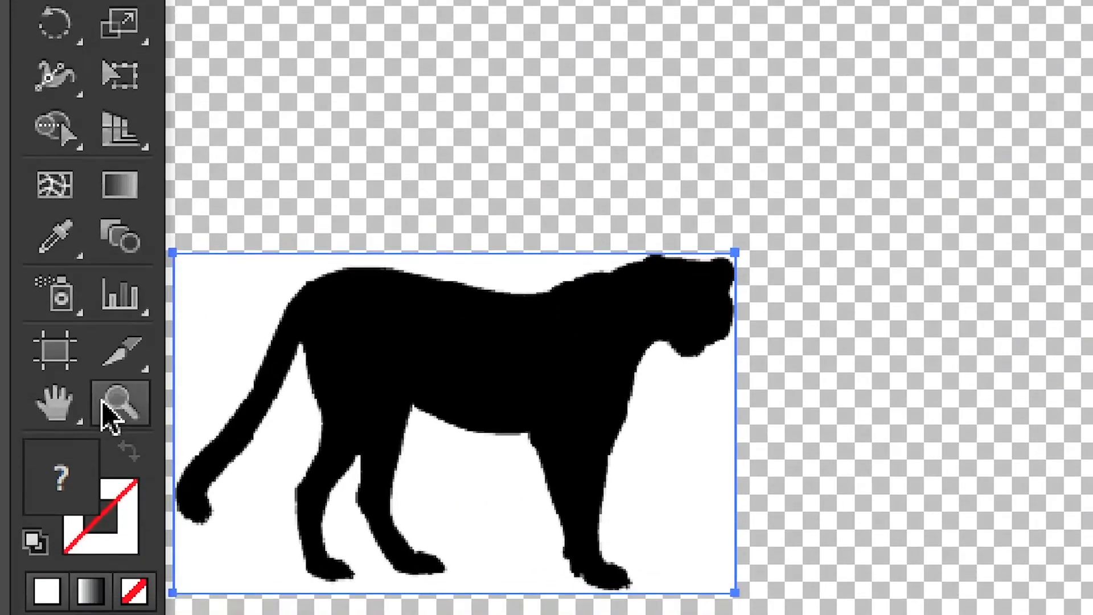
left_click(76, 408)
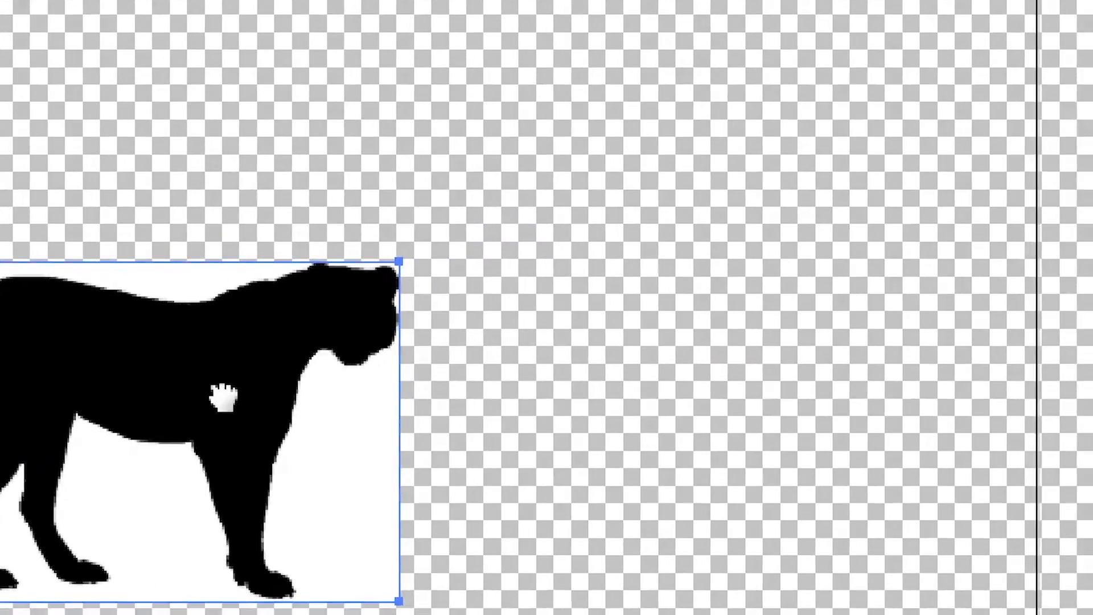
left_click_drag(223, 398, 283, 398)
scroll(275, 399, "up", 1)
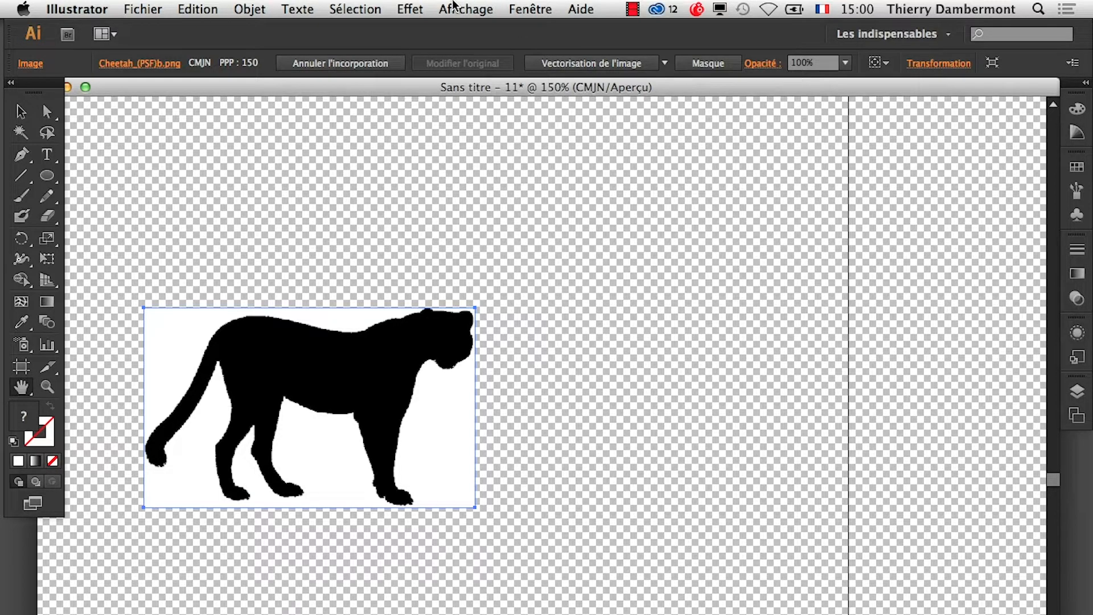
left_click(454, 5)
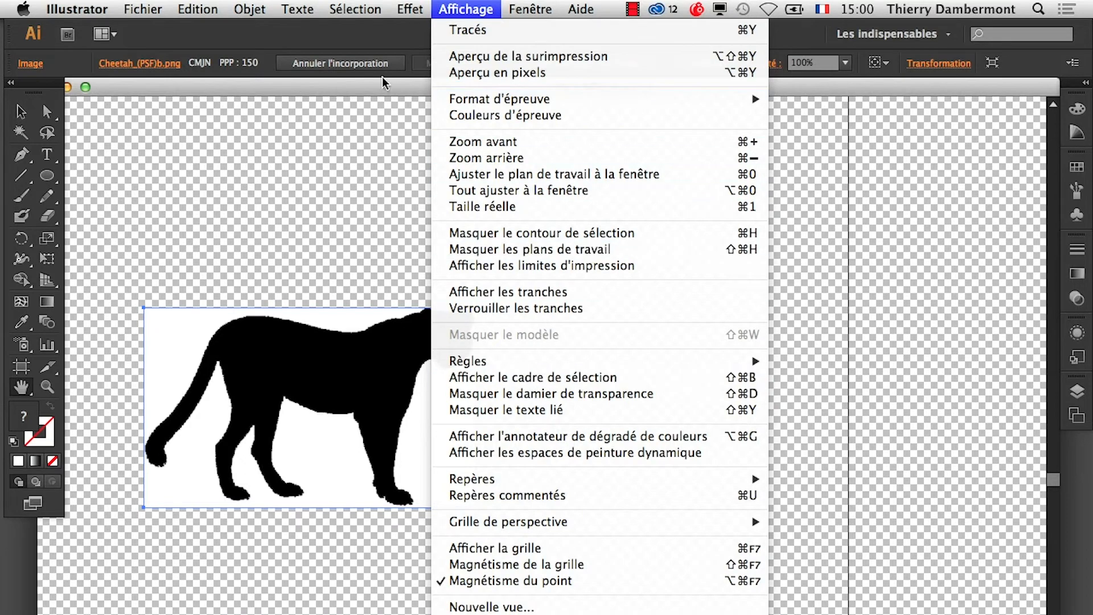
left_click(368, 85)
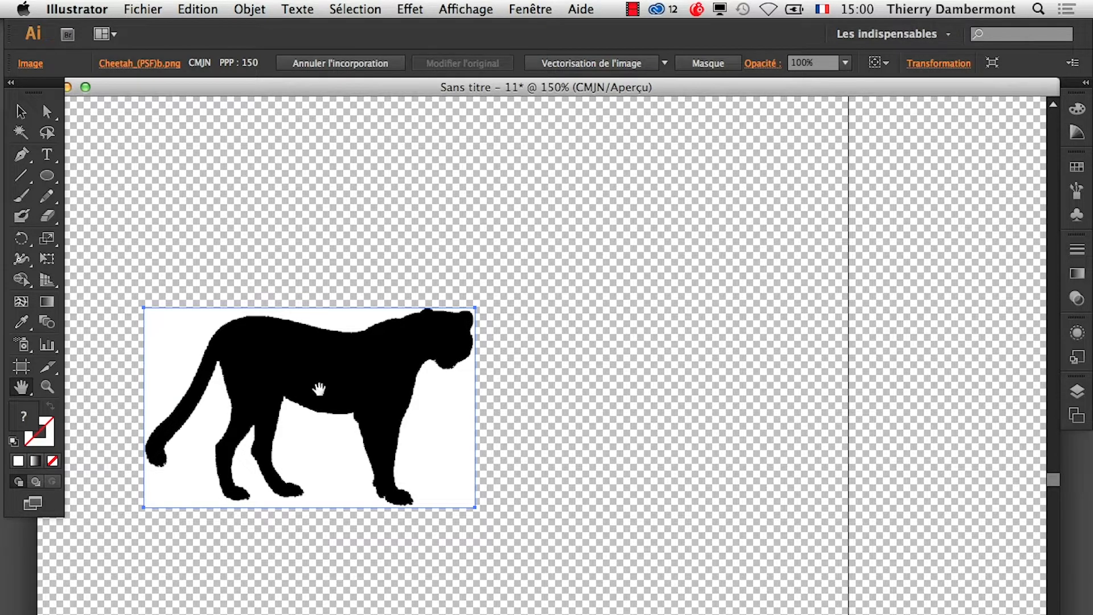
scroll(251, 395, "up", 1)
left_click_drag(278, 397, 360, 408)
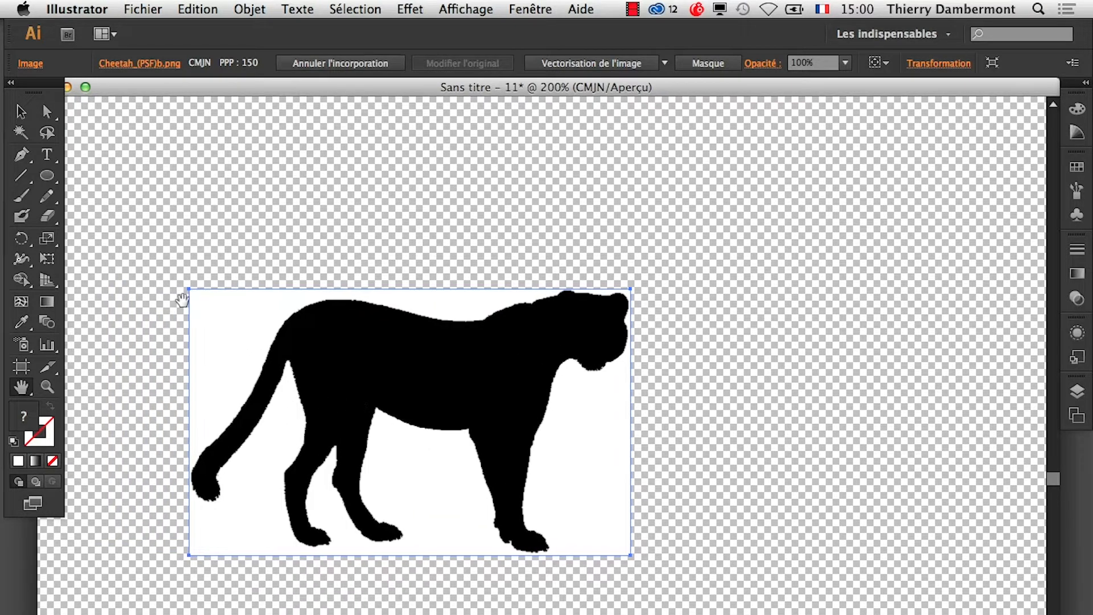
Float an enlarged Calques panel beside the cheetah and expand Calque 1 to list its contents.
left_click(21, 111)
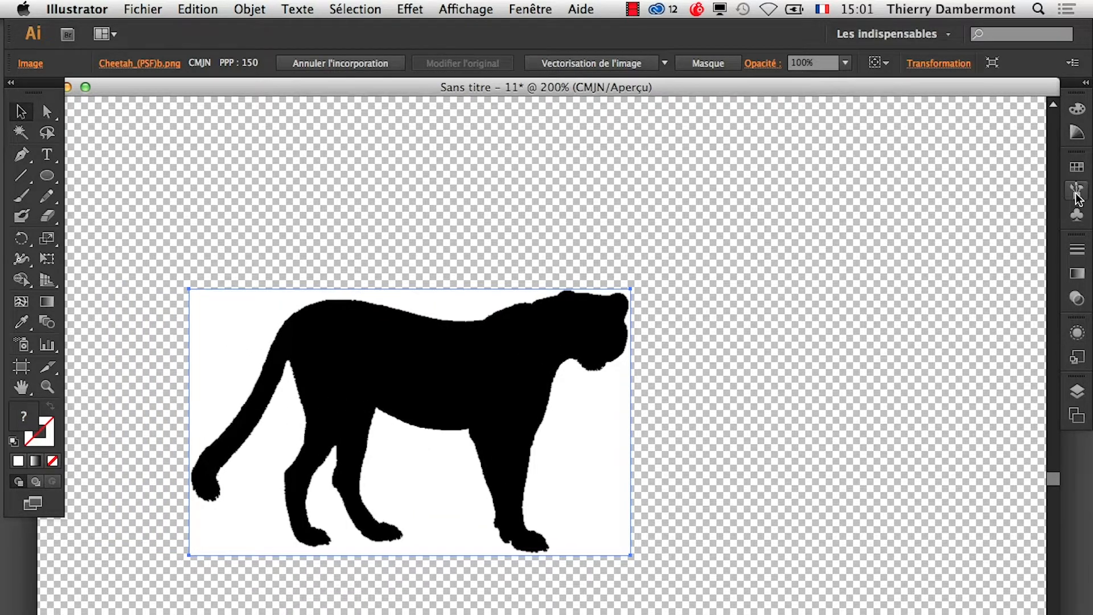
left_click(1076, 391)
left_click_drag(893, 378, 789, 282)
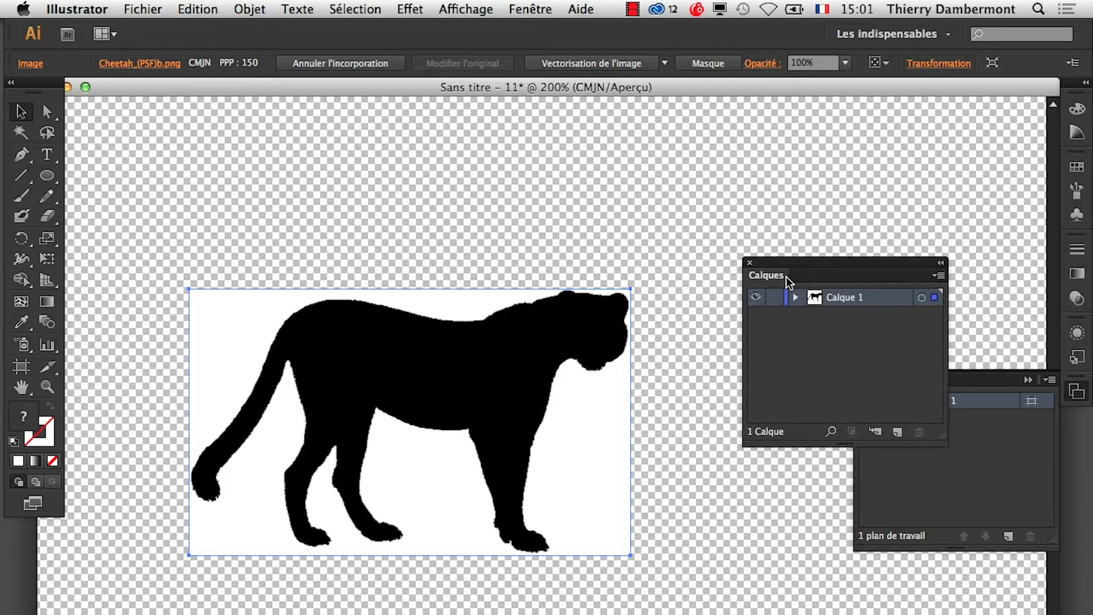
left_click(1028, 380)
left_click(797, 297)
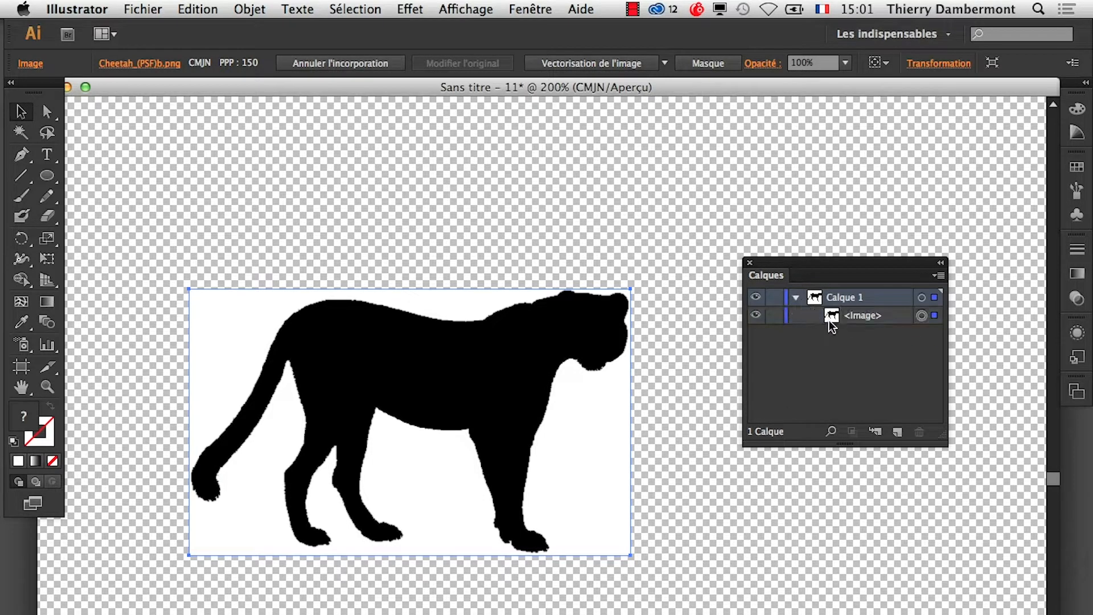
left_click_drag(942, 433, 1001, 473)
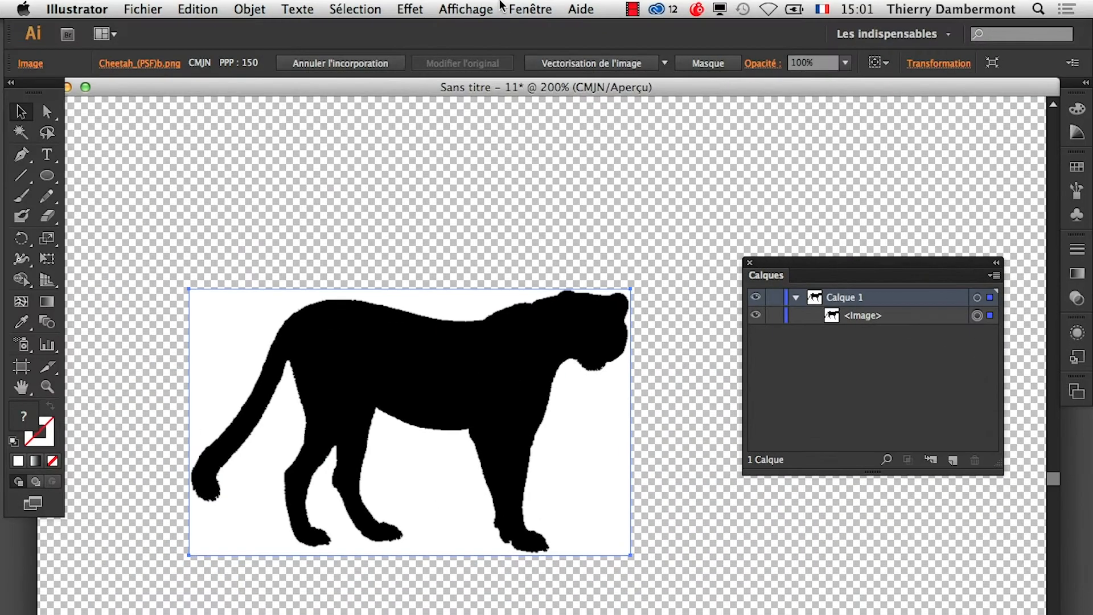
Show the Vectorisation de l'image settings for the cheetah image with the Avancé options expanded.
left_click(524, 8)
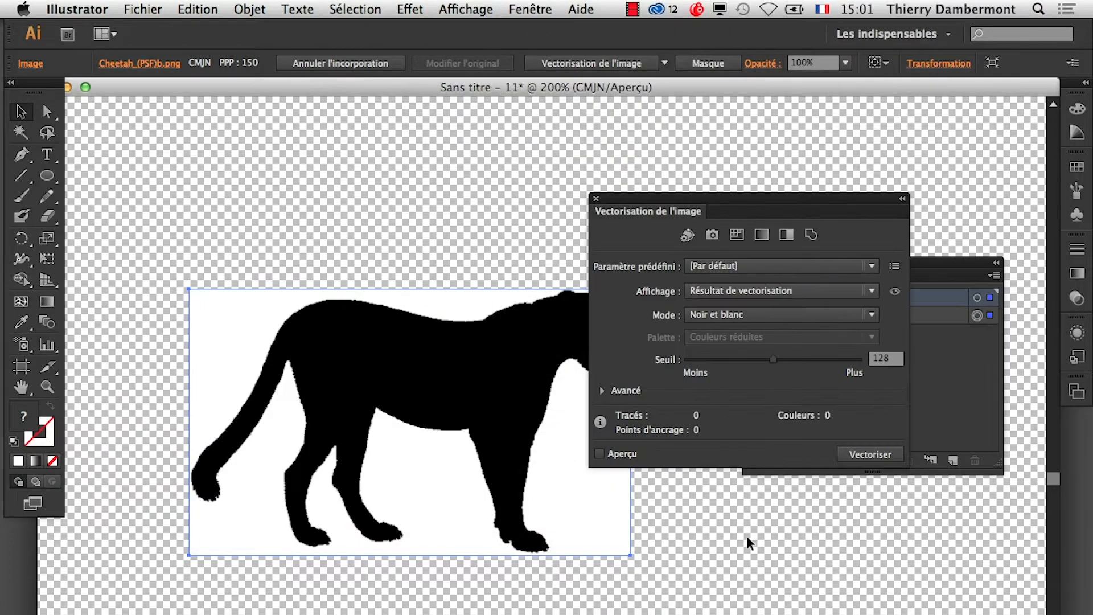
left_click_drag(795, 204, 847, 519)
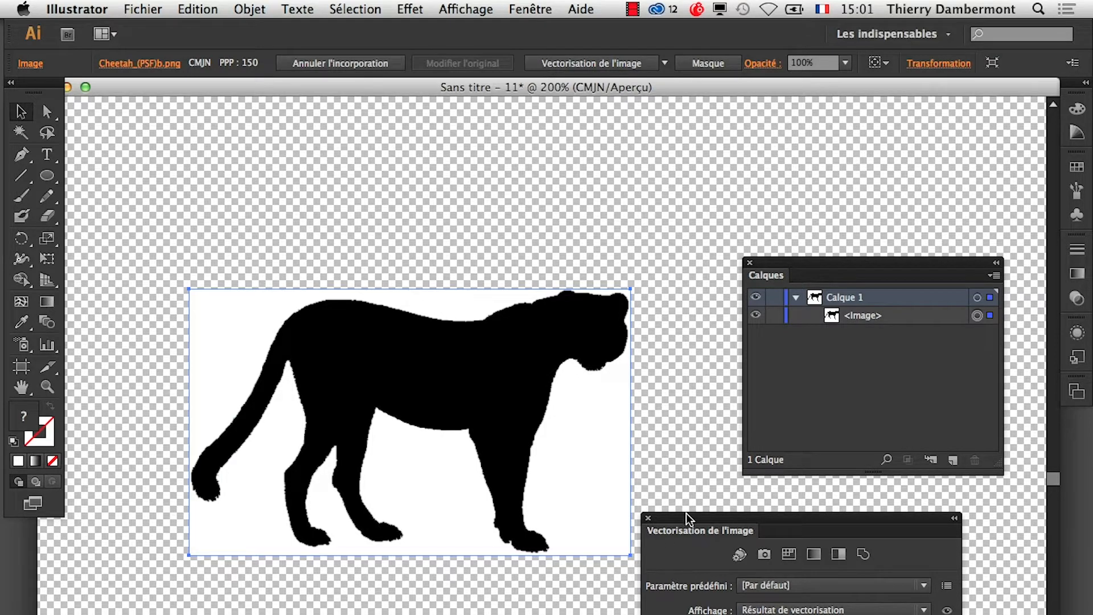
left_click_drag(689, 518, 673, 140)
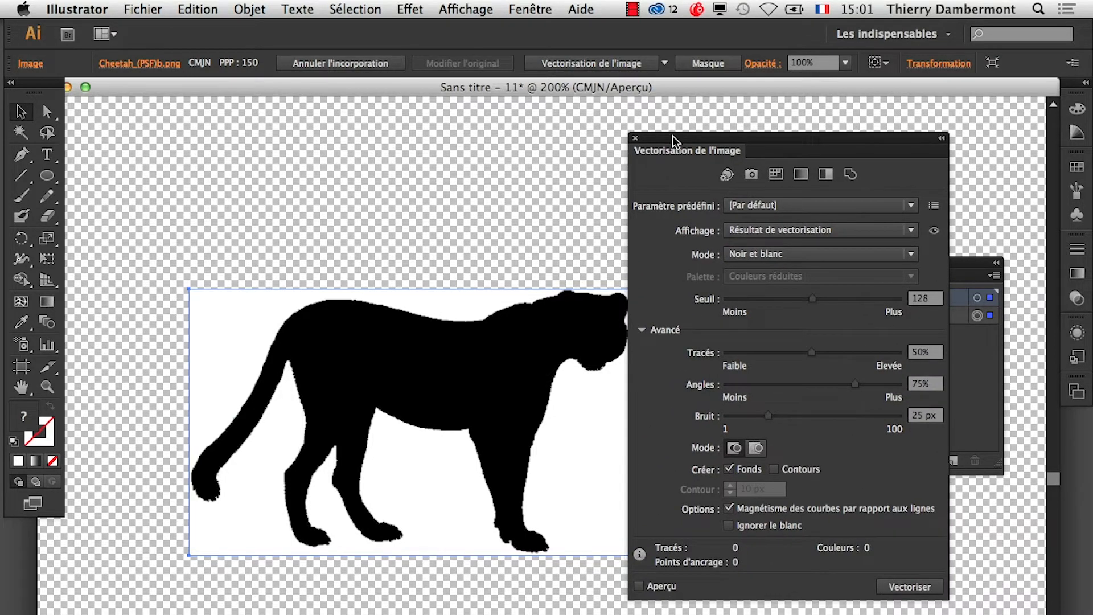
left_click(642, 330)
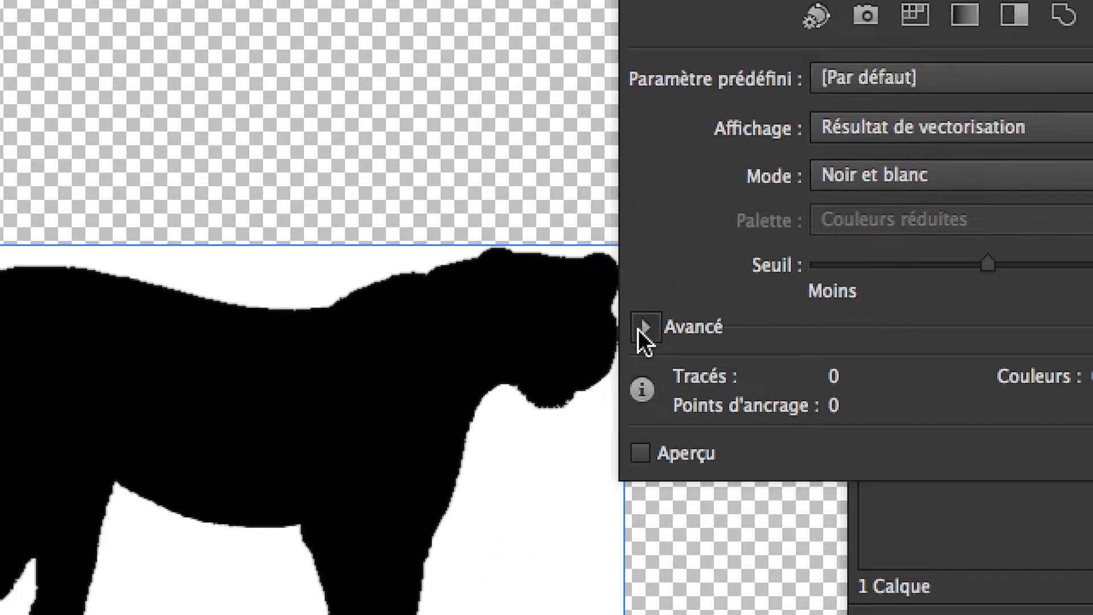
left_click(639, 330)
left_click(639, 330)
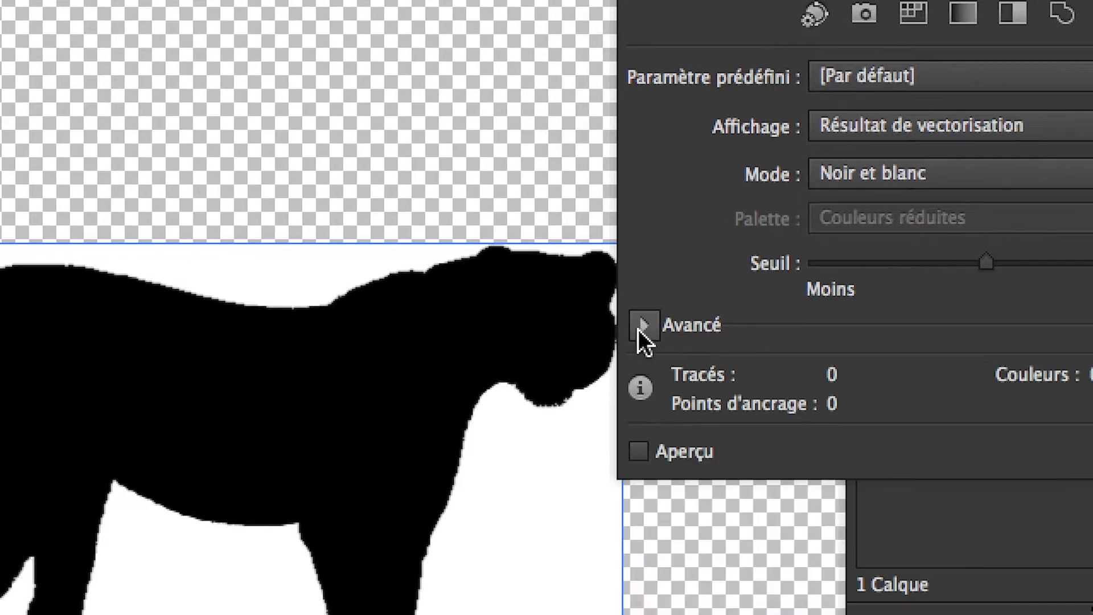
left_click(643, 326)
left_click(643, 326)
left_click(643, 325)
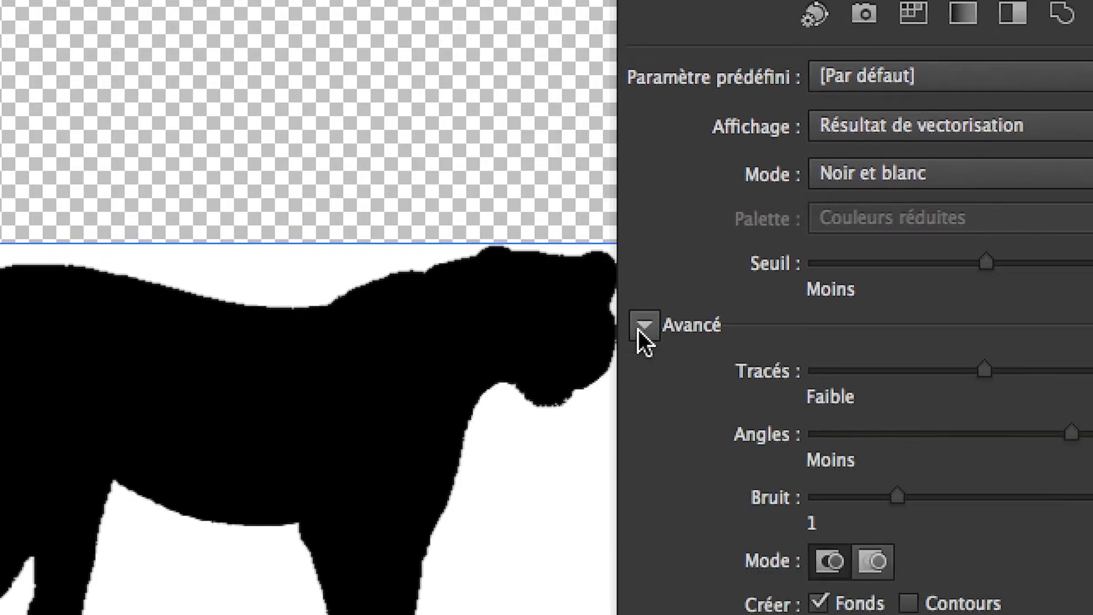
left_click(639, 332)
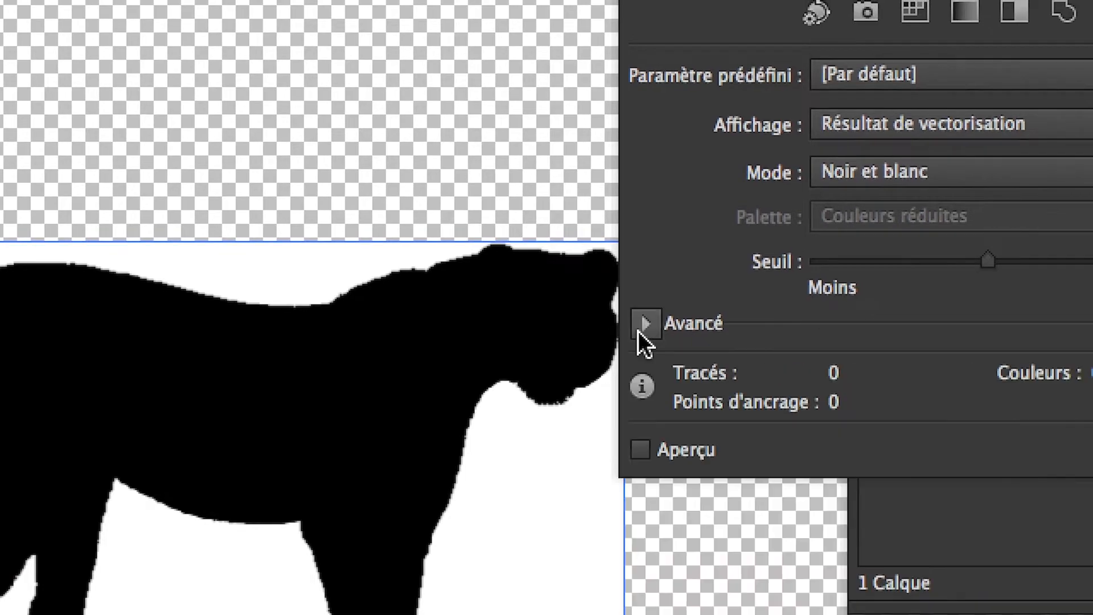
left_click(639, 332)
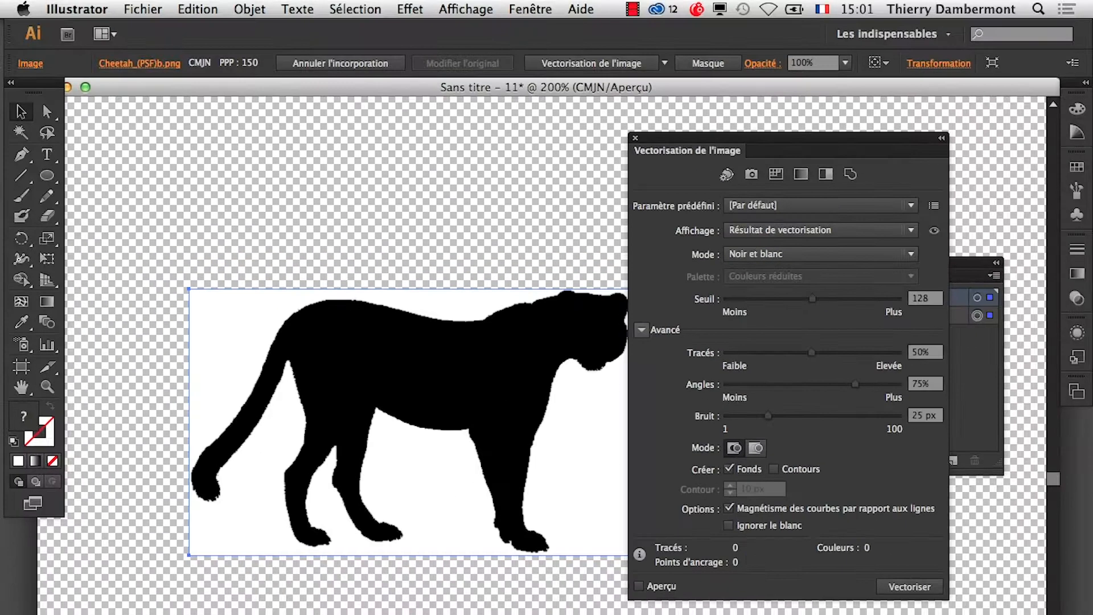
Rearrange the floating panels so Calques sits below the cheetah and Vectorisation de l'image beside it, leaving the image uncovered.
left_click_drag(884, 140, 650, 88)
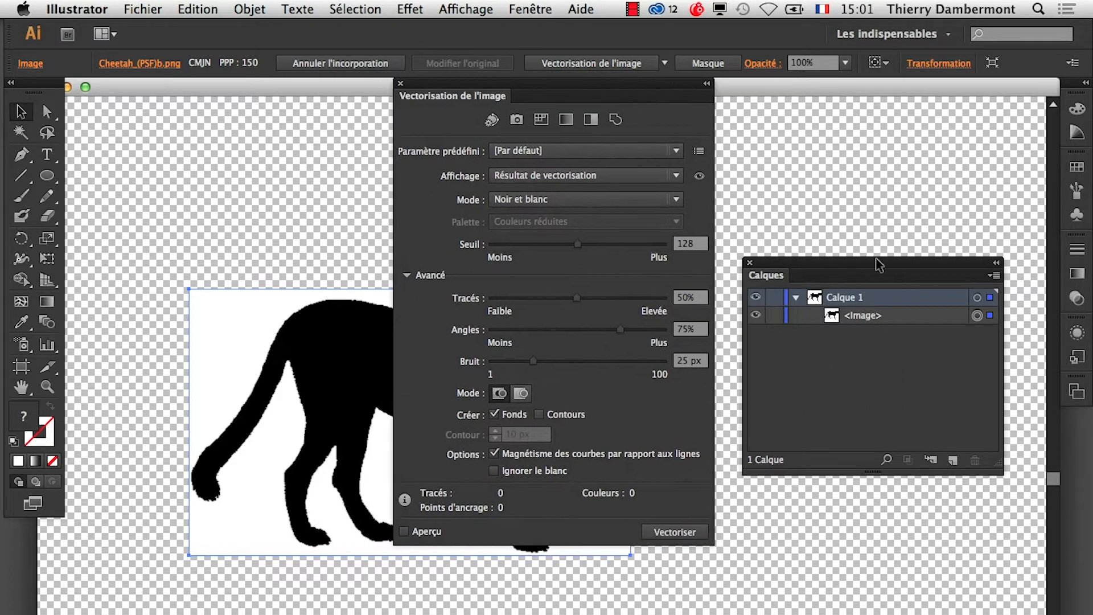
left_click_drag(877, 264, 262, 584)
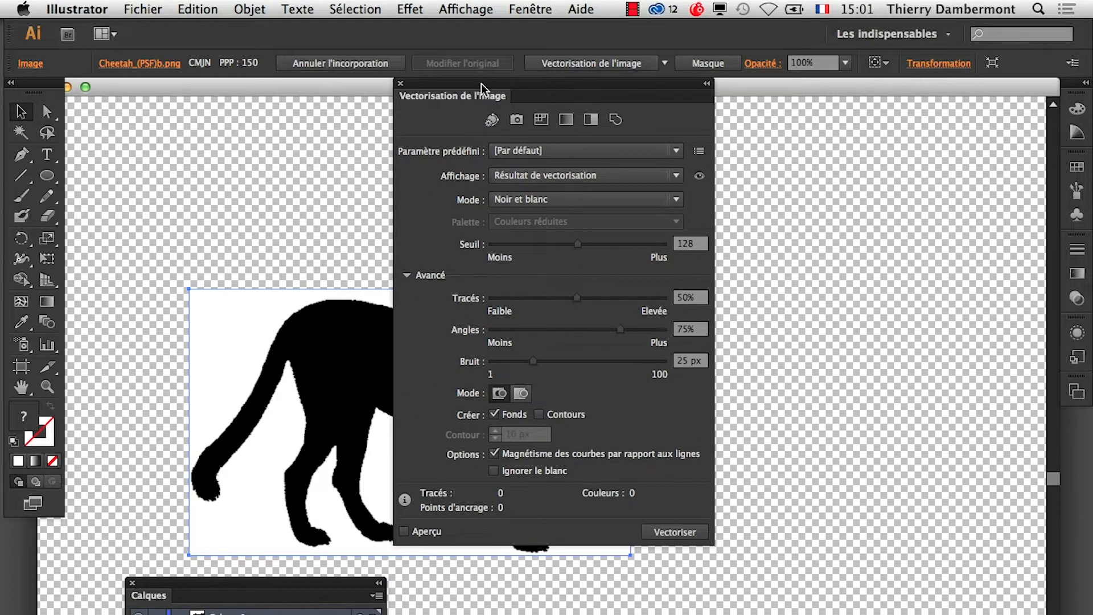
left_click_drag(482, 86, 775, 137)
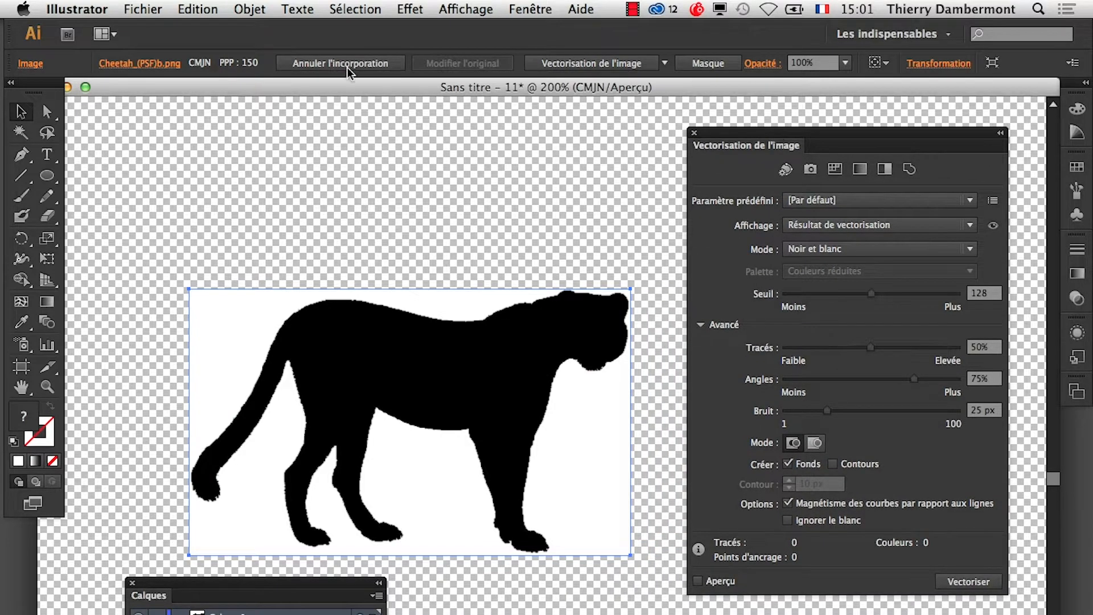
left_click(249, 9)
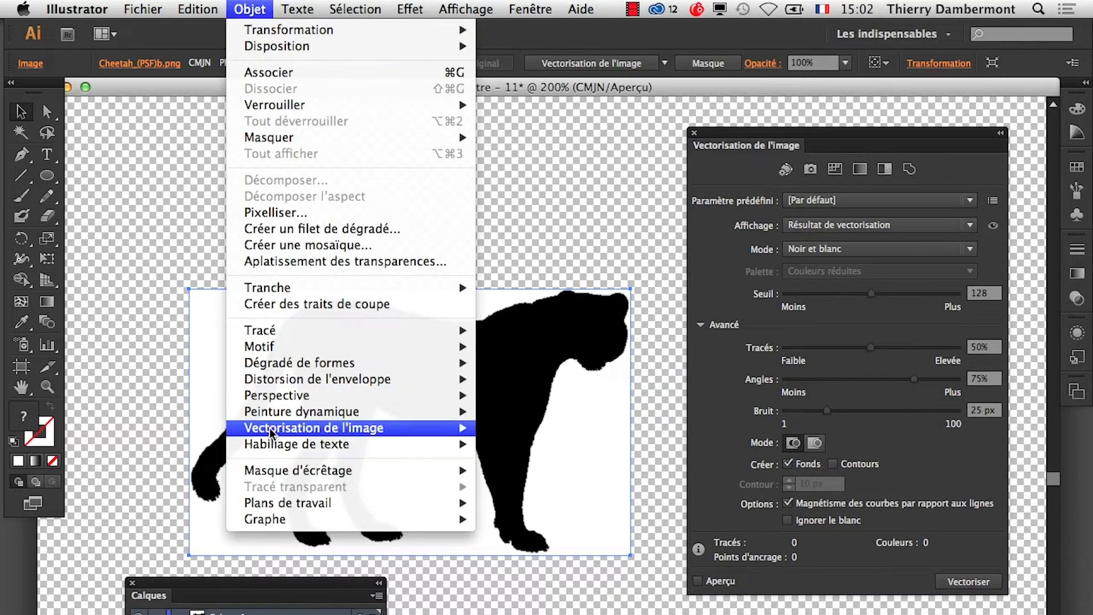
mouse_move(399, 427)
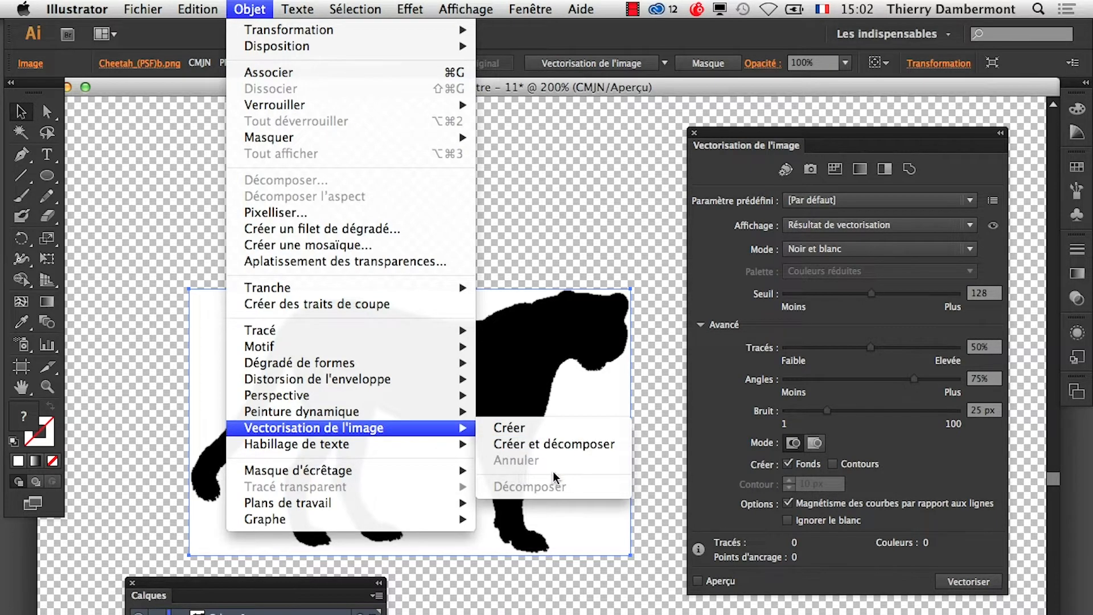
left_click(758, 136)
left_click(538, 8)
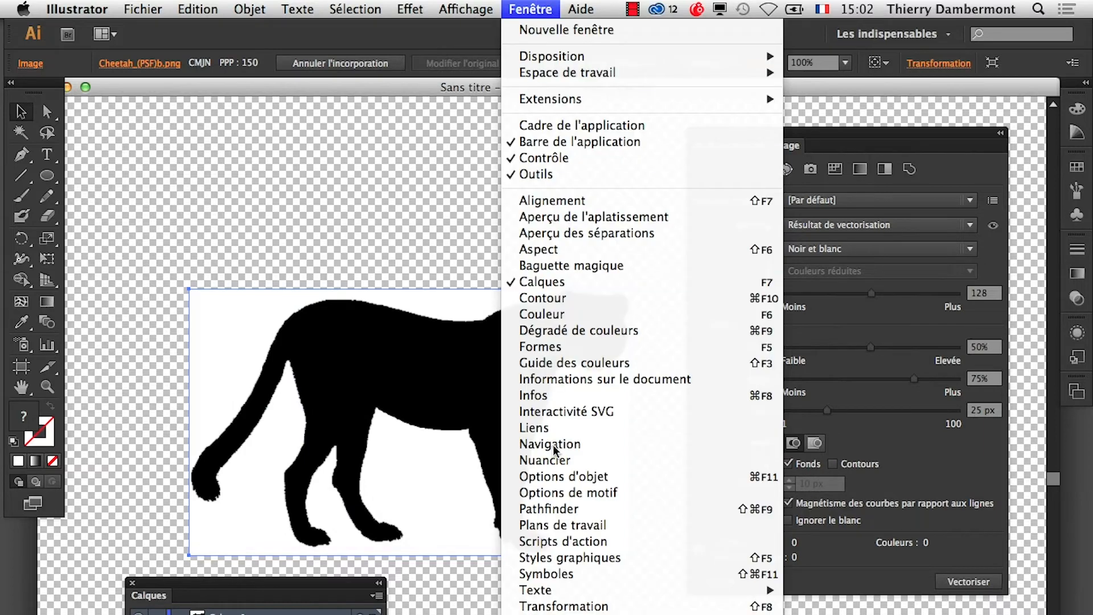
left_click(868, 136)
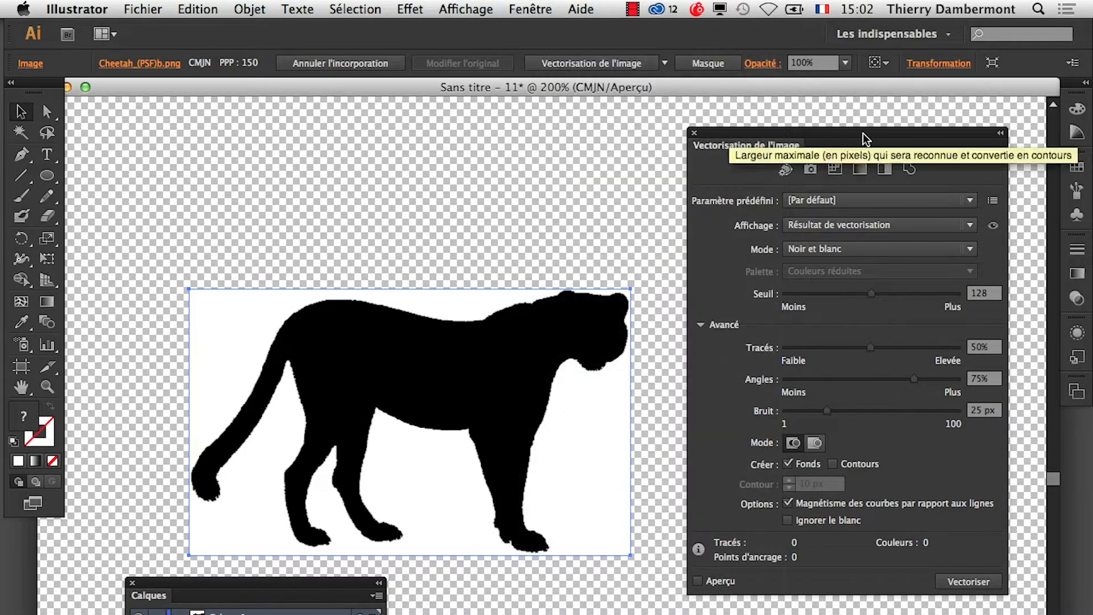
Move the Vectorisation de l'image panel closer to the cheetah and trace the image through Aperçu with the [Par défaut] preset.
left_click_drag(877, 139, 839, 125)
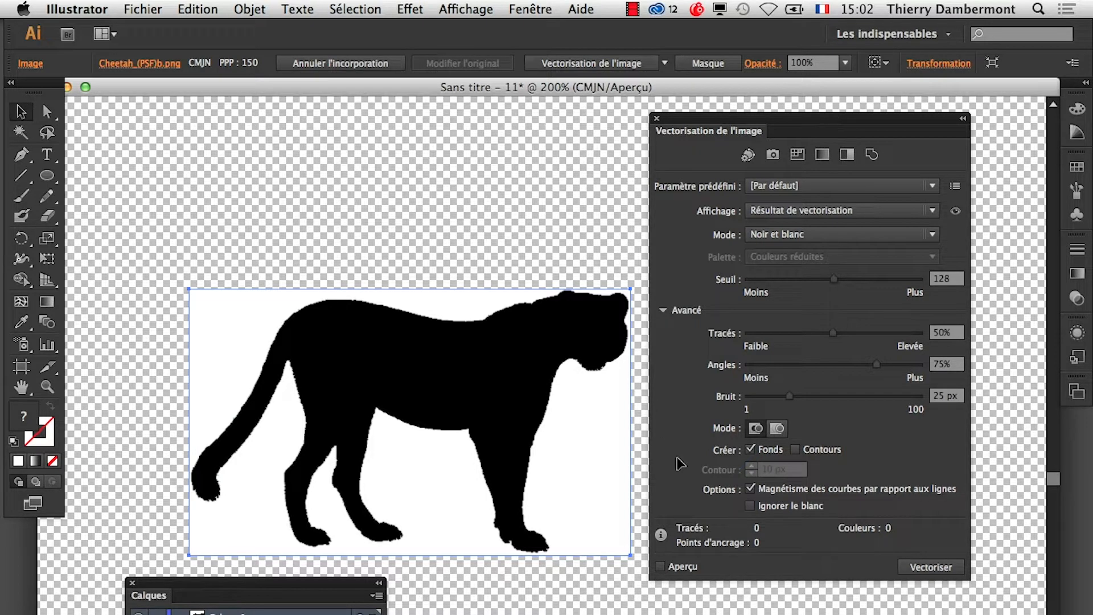
left_click(662, 567)
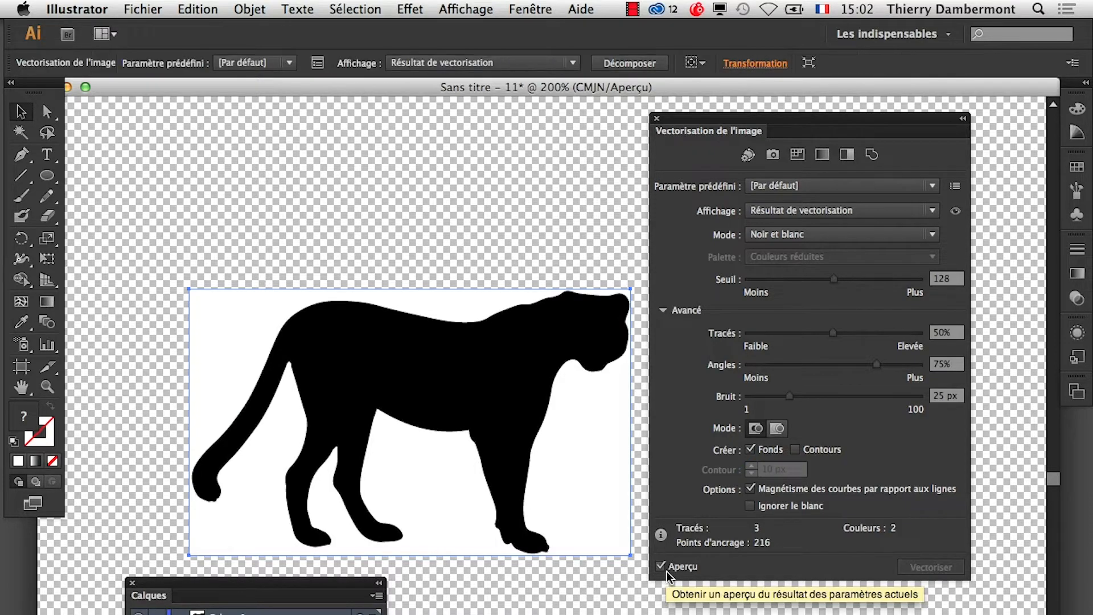
left_click(661, 570)
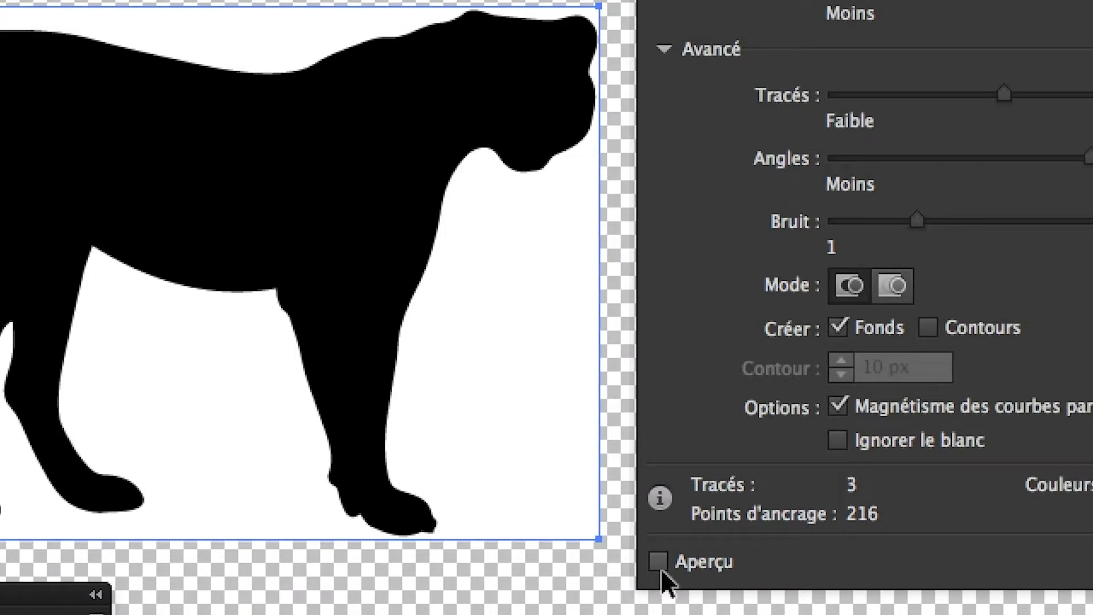
left_click(660, 569)
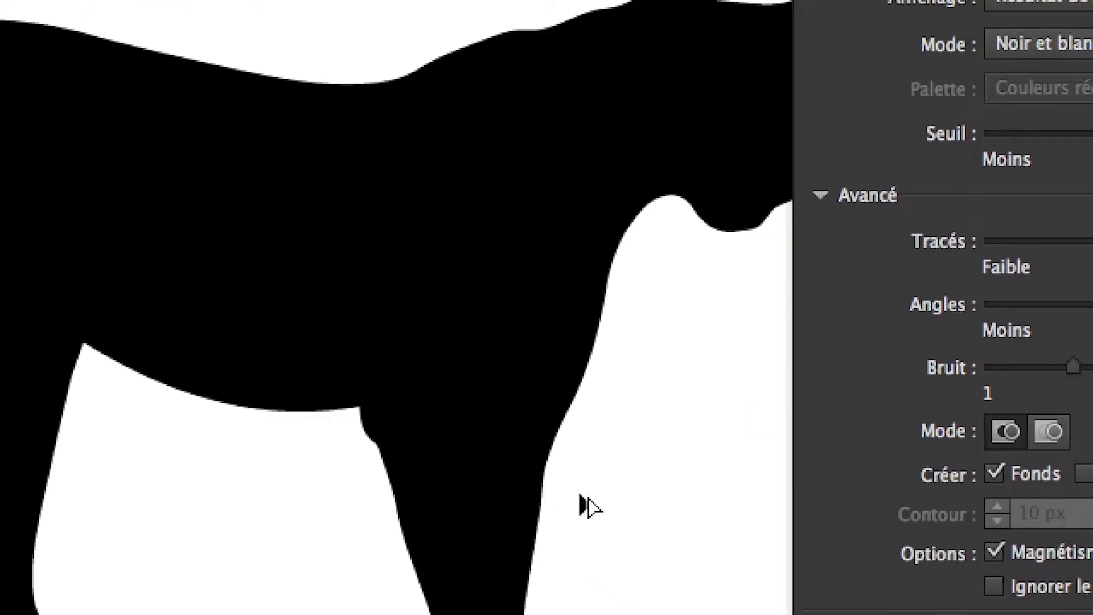
Check the traced image's entry under Calque 1, widening the Calques panel and moving it back down over the canvas.
scroll(579, 495, "down", 2)
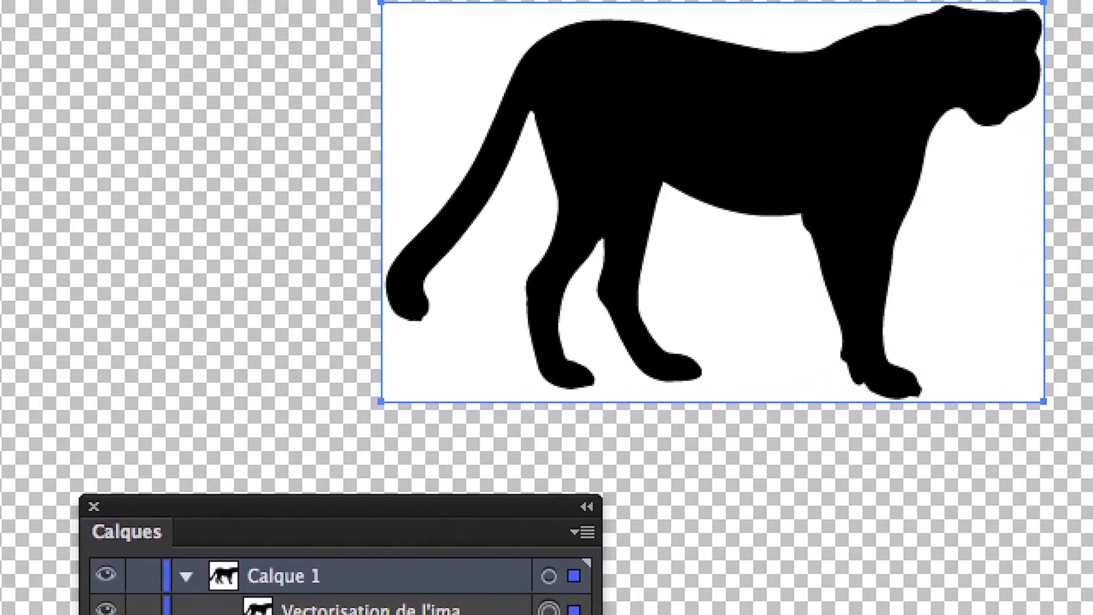
left_click_drag(354, 502, 284, 189)
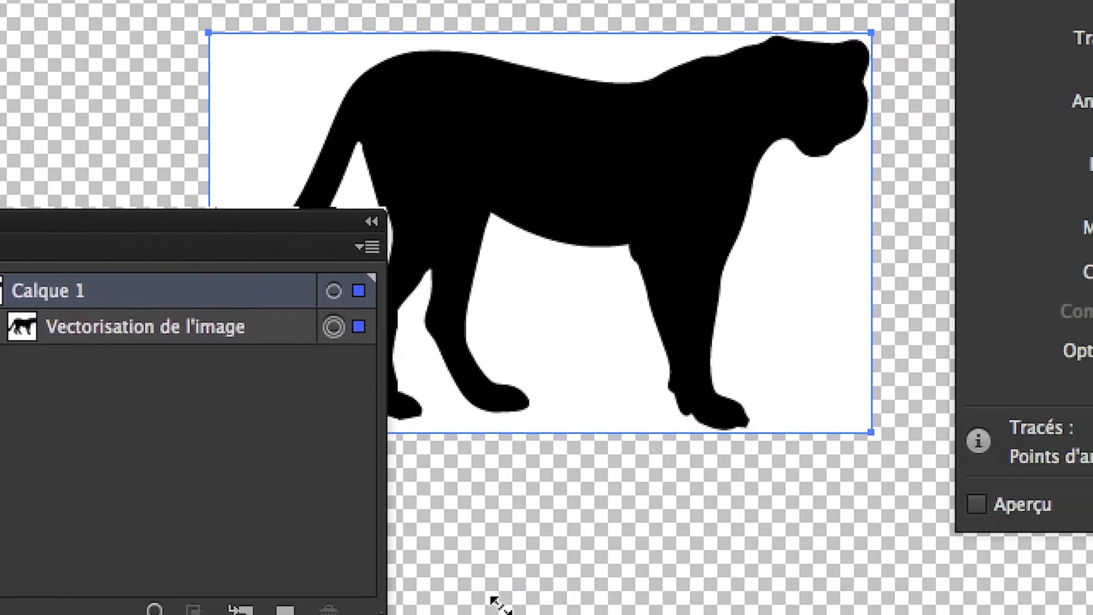
left_click_drag(501, 605, 519, 605)
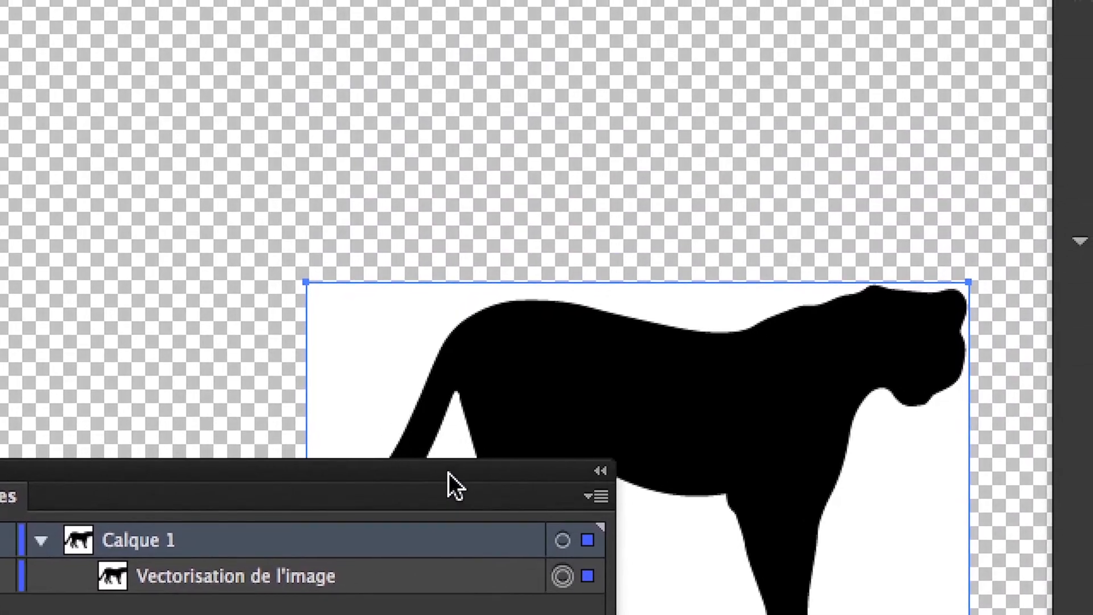
left_click_drag(448, 472, 416, 604)
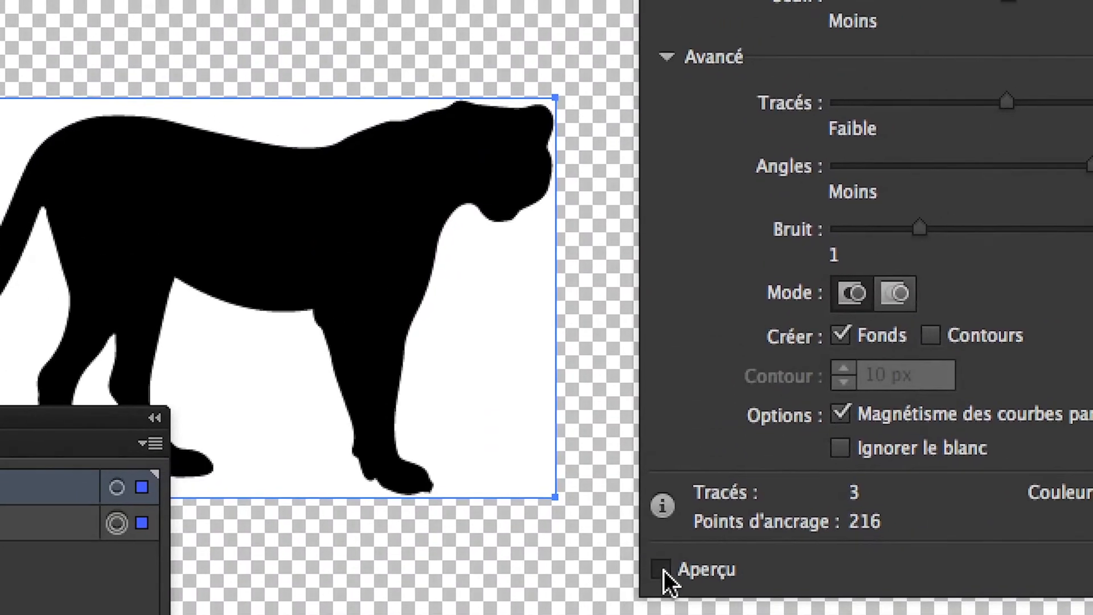
Turn on Aperçu for the cheetah trace and review the available colour modes, keeping Noir et blanc.
left_click(663, 571)
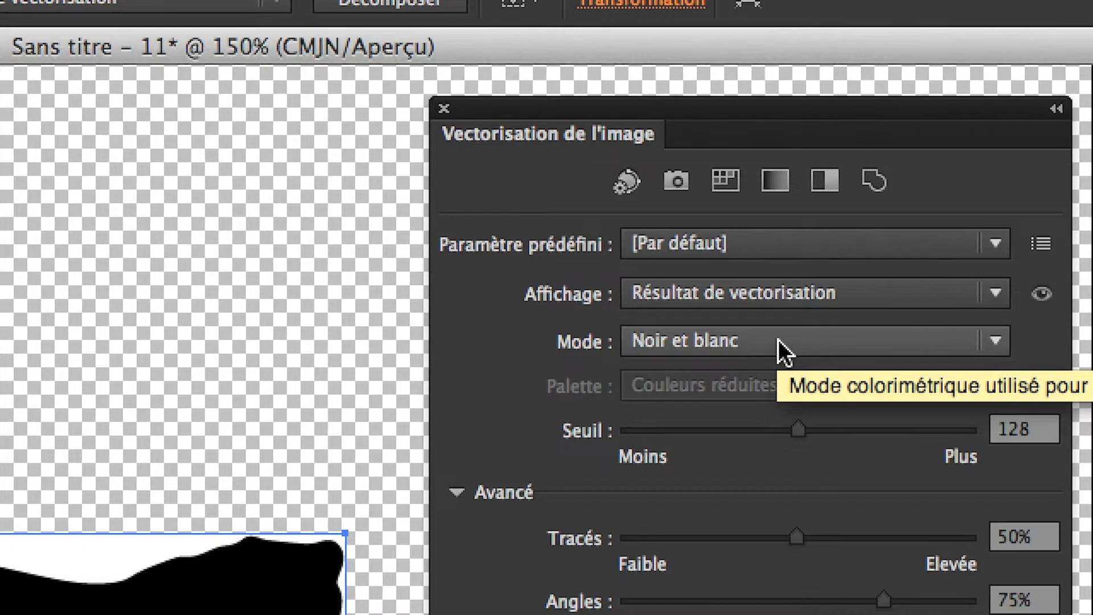
left_click(778, 340)
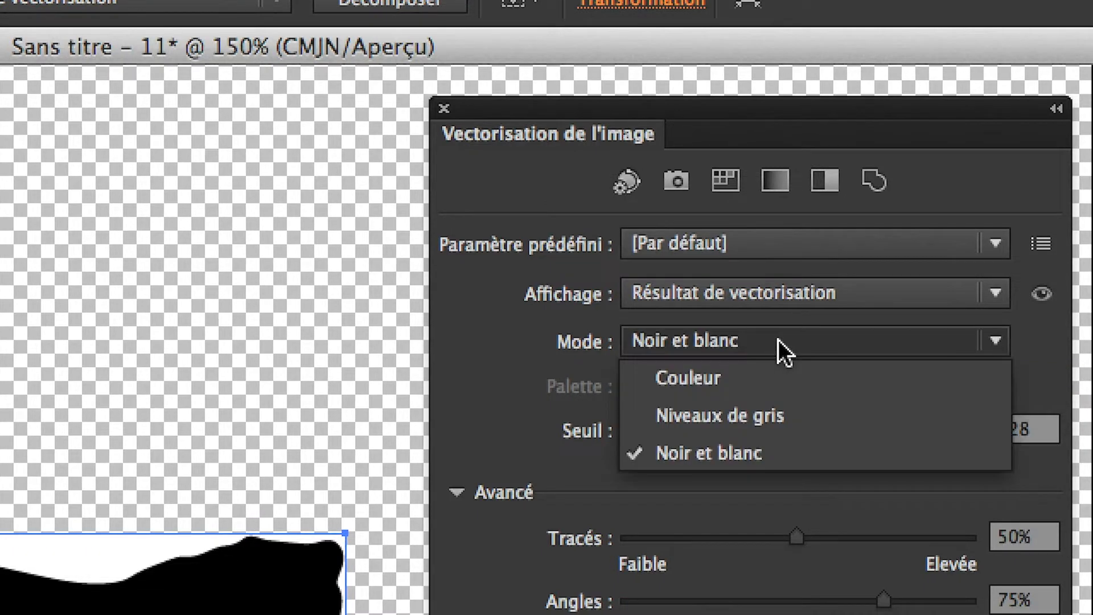
left_click(778, 339)
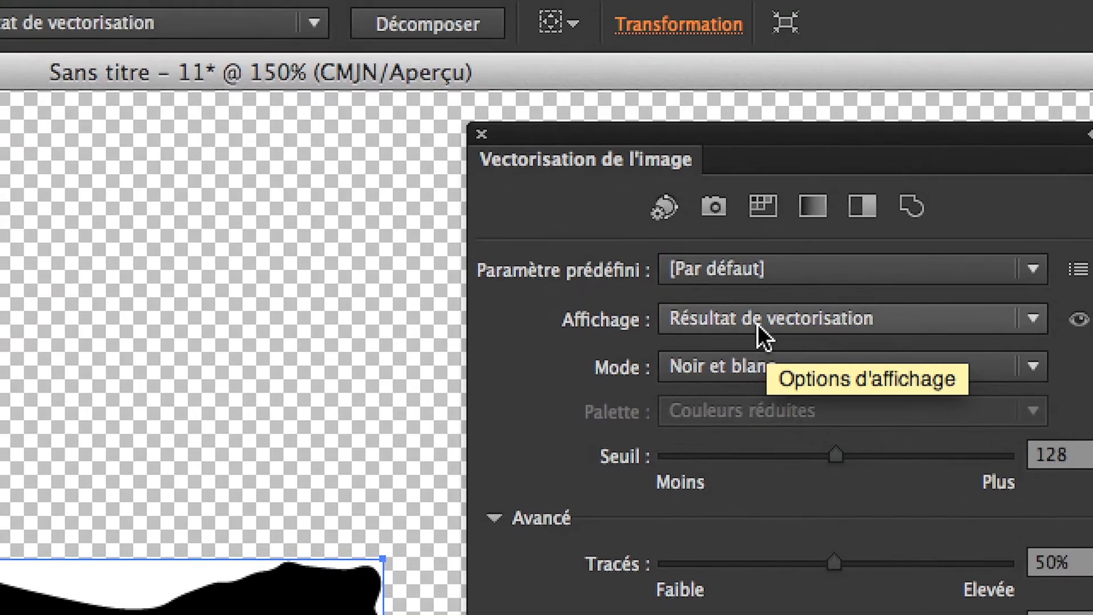
Compare the cheetah's head outline between Image source and Résultat de vectorisation, leaving the trace result displayed.
left_click(757, 323)
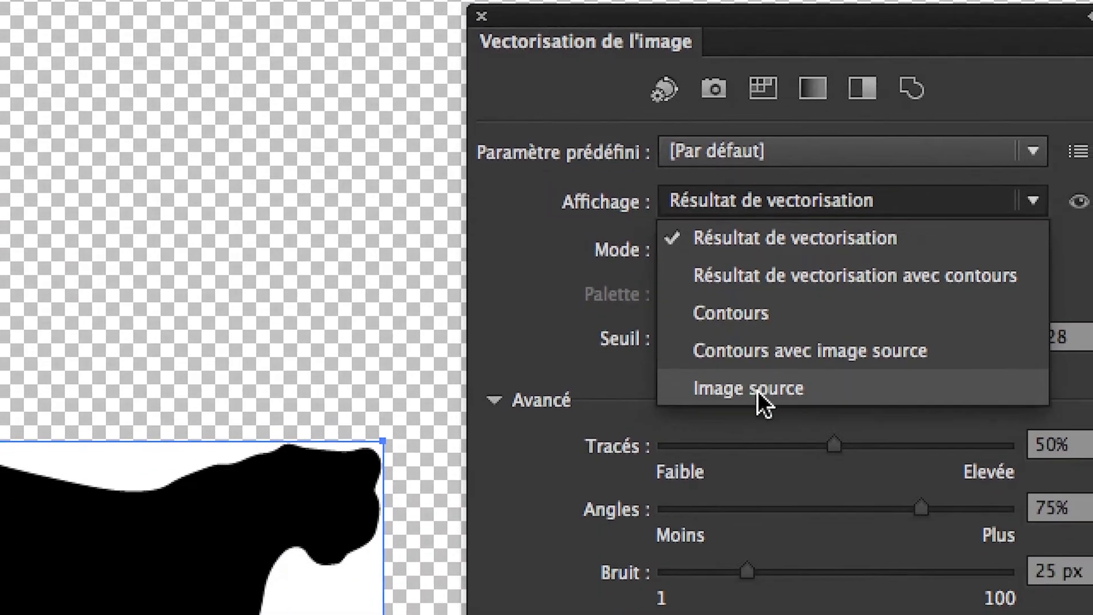
left_click(757, 391)
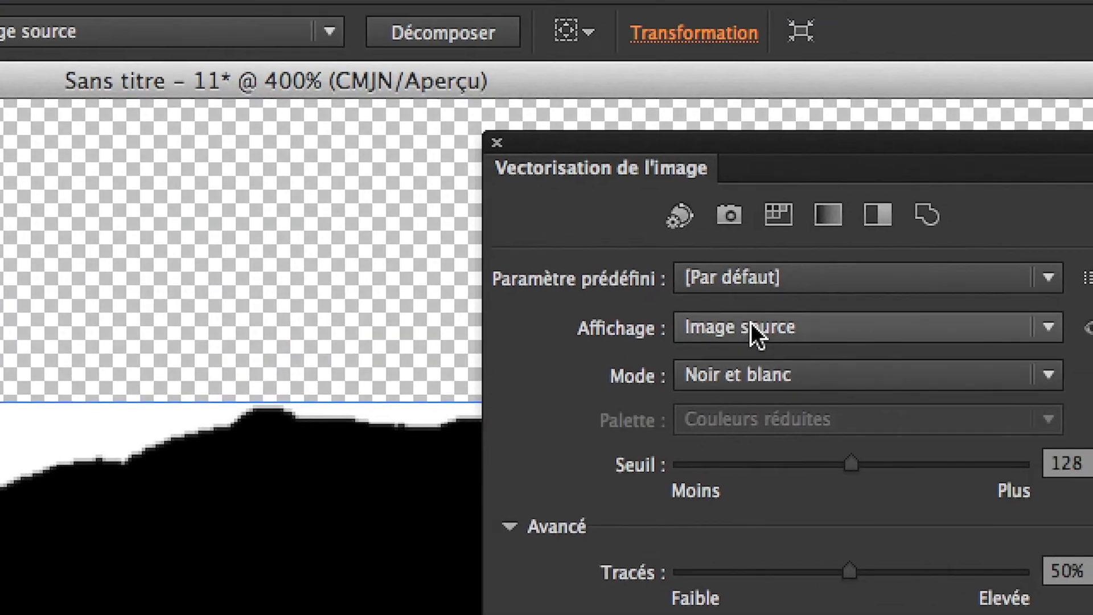
left_click(750, 322)
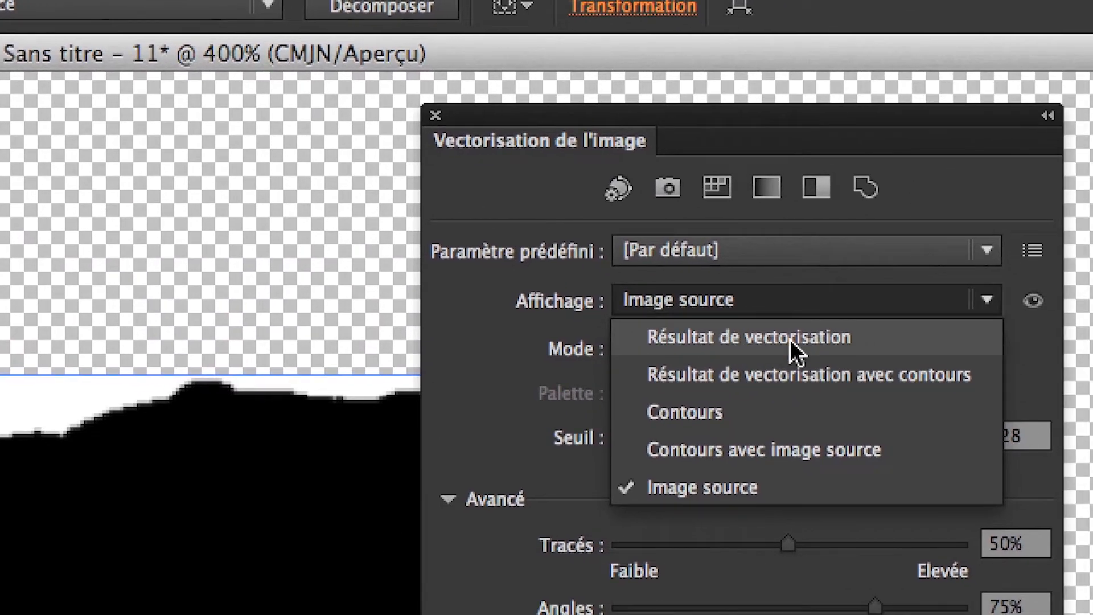
left_click(790, 339)
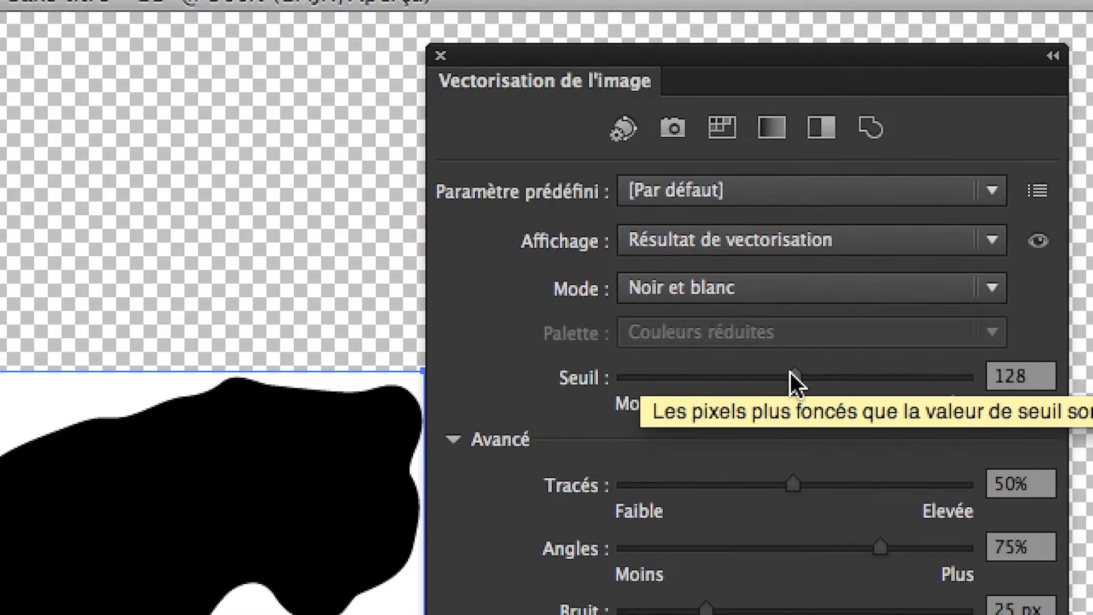
Try lower and higher Seuil values on the cheetah trace, including 164 and 130, and return it to 128.
left_click_drag(812, 326, 716, 328)
left_click_drag(756, 375, 879, 374)
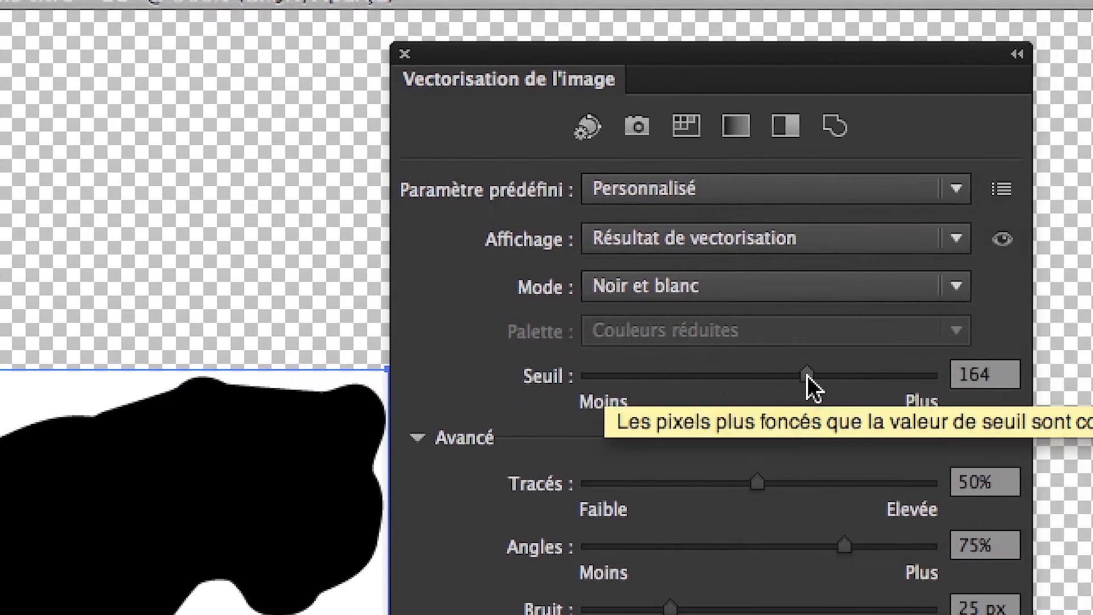
mouse_move(807, 375)
left_mouse_down()
mouse_move(856, 375)
mouse_move(706, 376)
mouse_move(802, 377)
left_mouse_up()
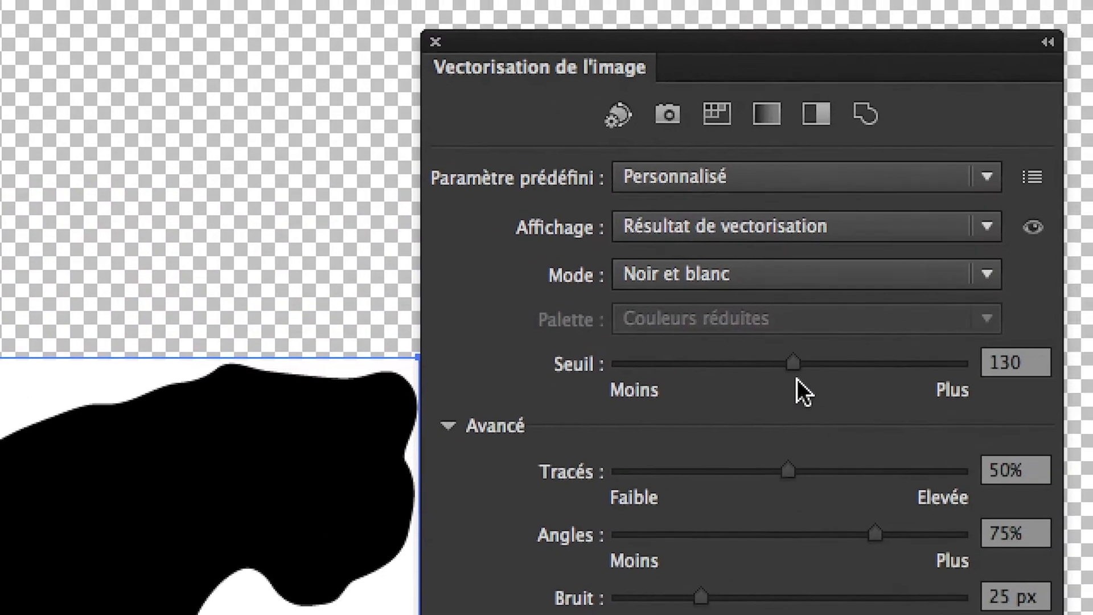
left_click_drag(793, 365, 795, 374)
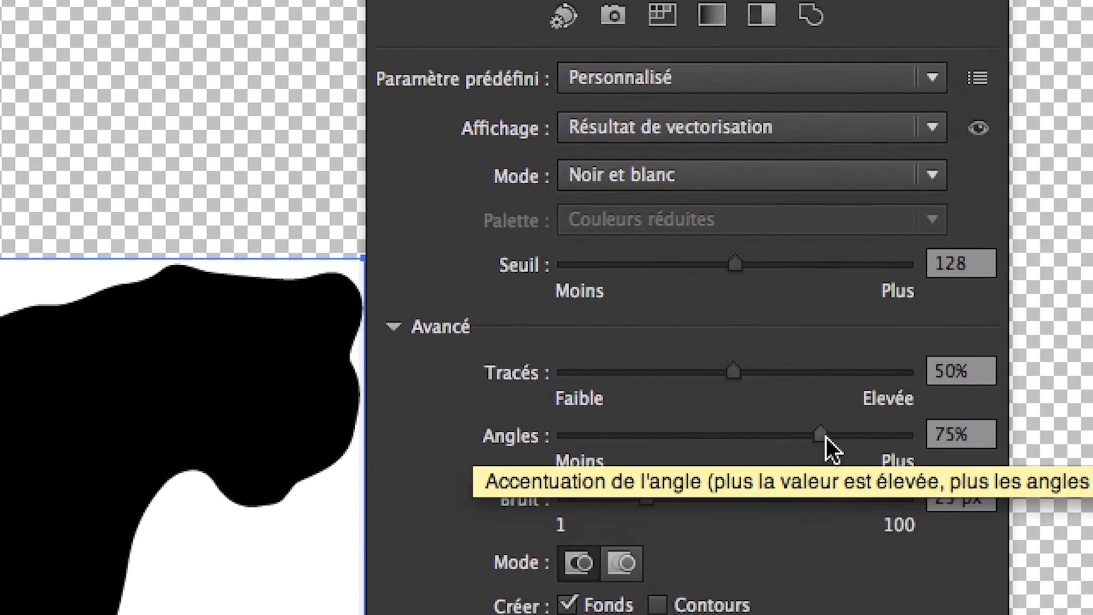
Try a coarser trace with Angles at 20% and Tracés at 4%, moving the Calques panel clear of the cheetah.
left_click_drag(888, 450, 702, 429)
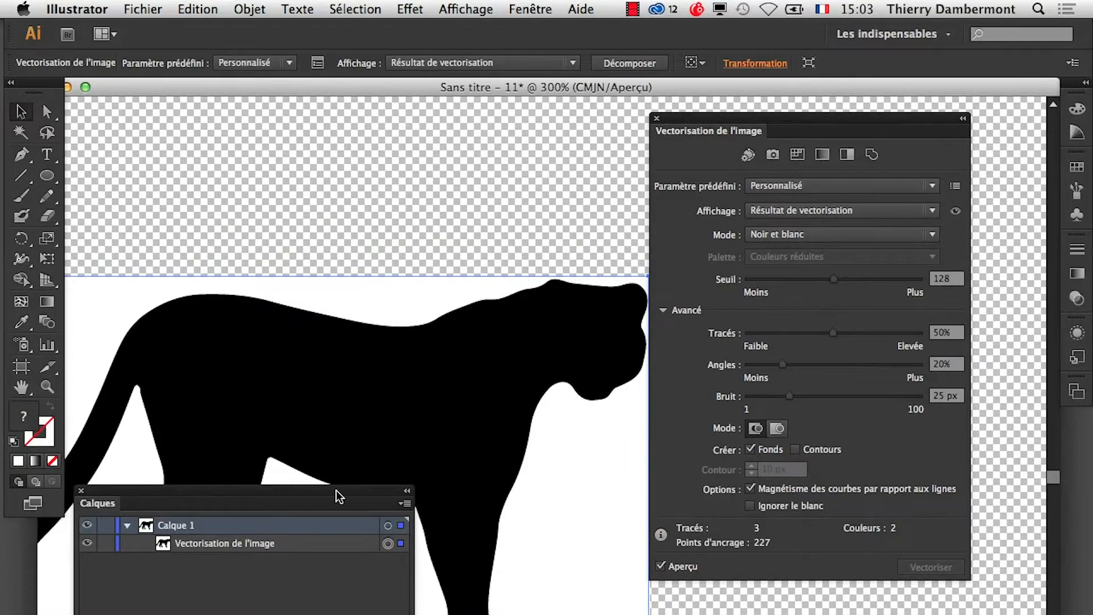
left_click_drag(337, 492, 337, 614)
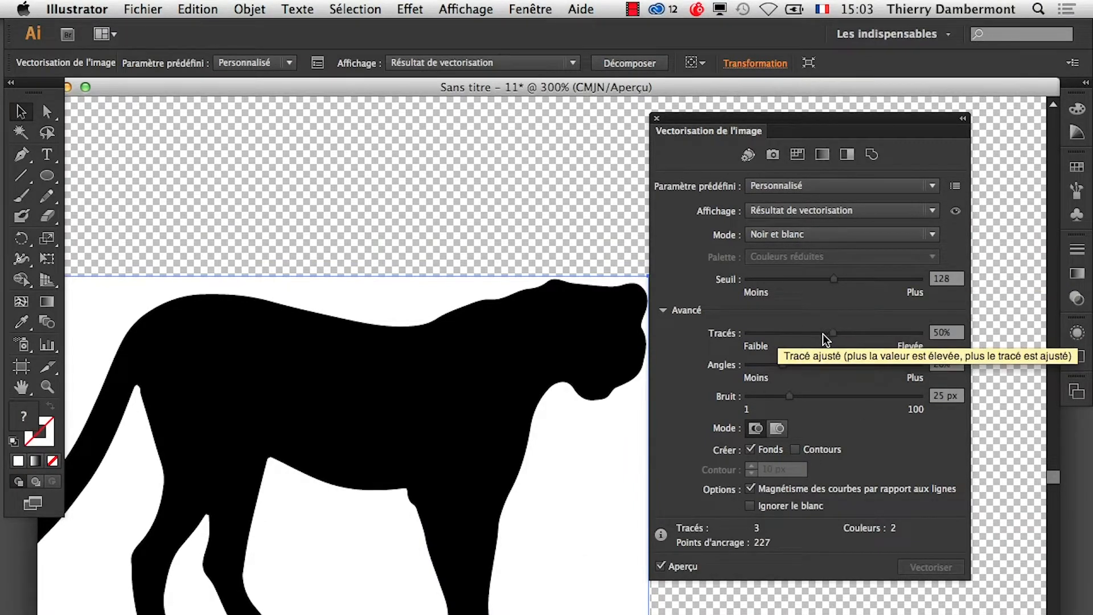
left_click_drag(828, 334, 763, 339)
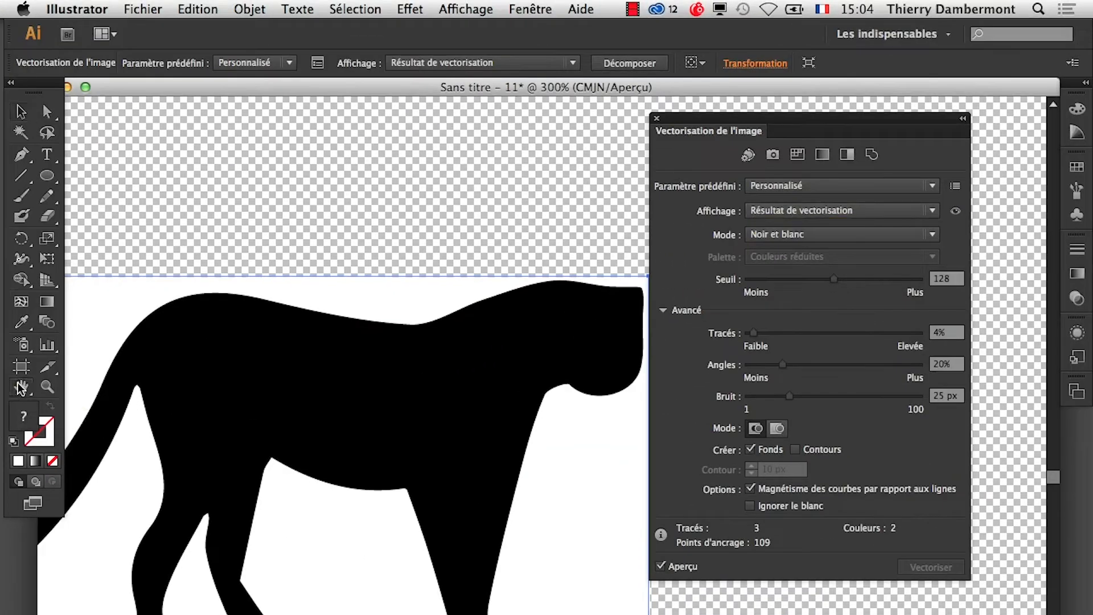
Compare the simplified trace of the cheetah's whole body and legs with Image source, returning the display to Résultat de vectorisation.
left_click(21, 388)
left_click_drag(250, 402, 246, 288)
left_click(801, 217)
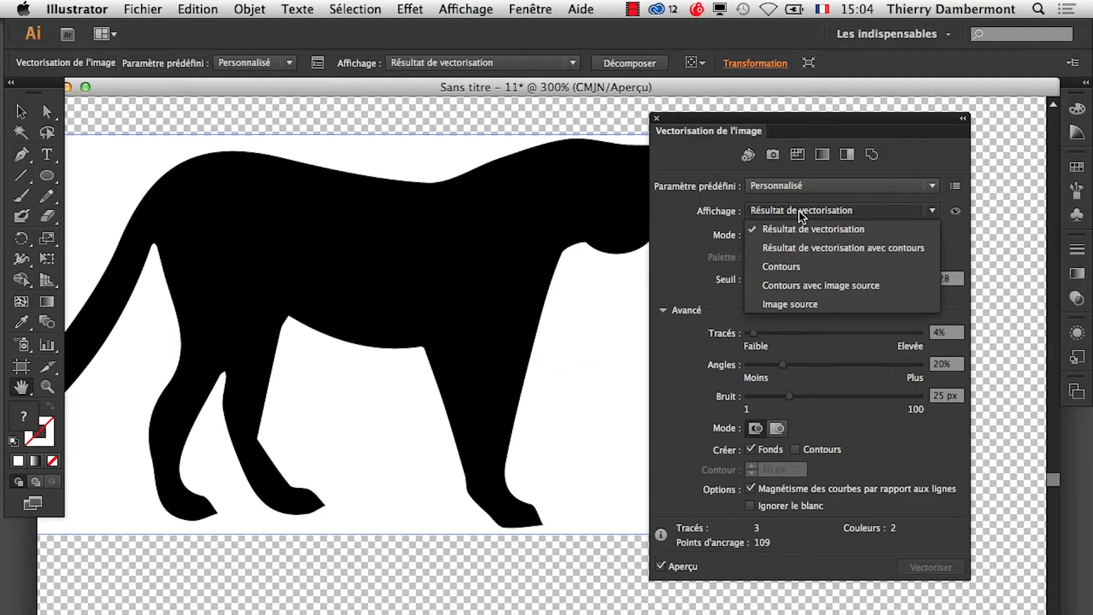
left_click(814, 303)
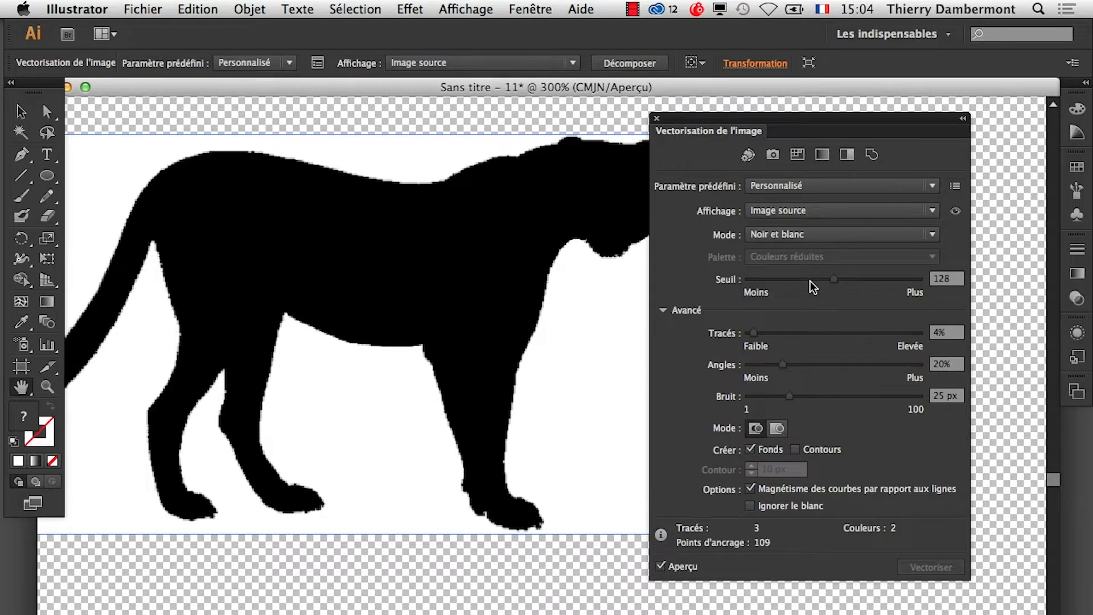
left_click(796, 211)
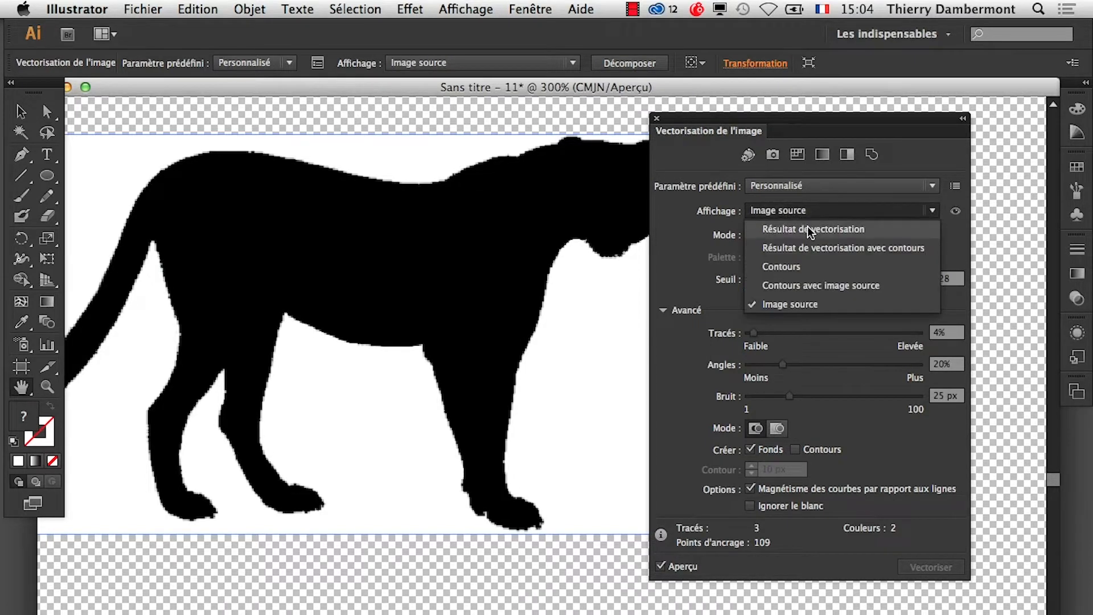
left_click(809, 228)
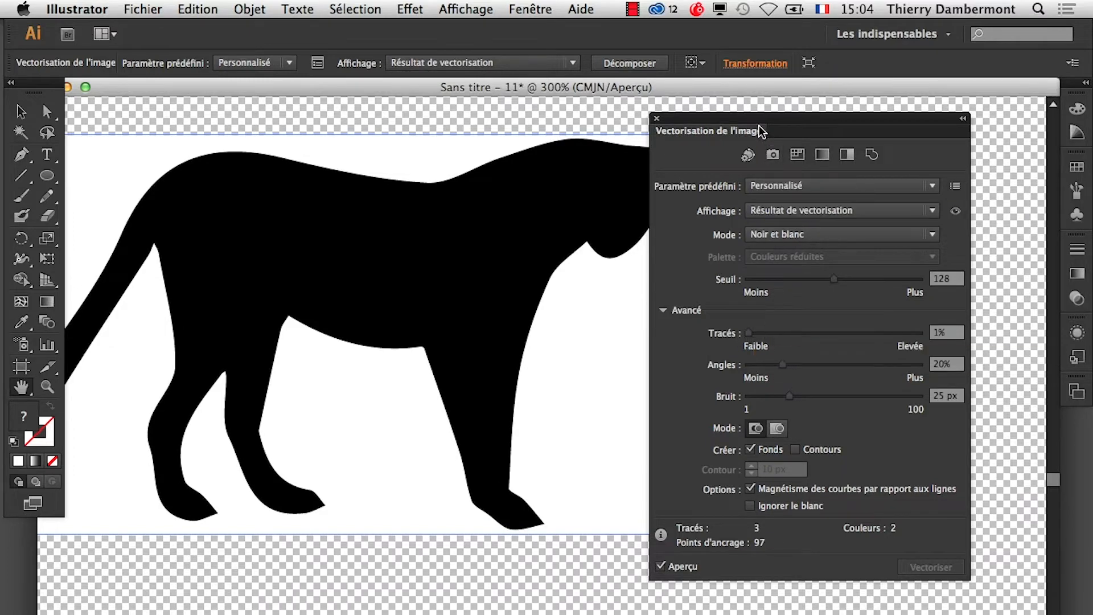
Move the trace settings panel off the cheetah's head and set Angles to 46% and Tracés to 45%.
left_click_drag(759, 126, 810, 119)
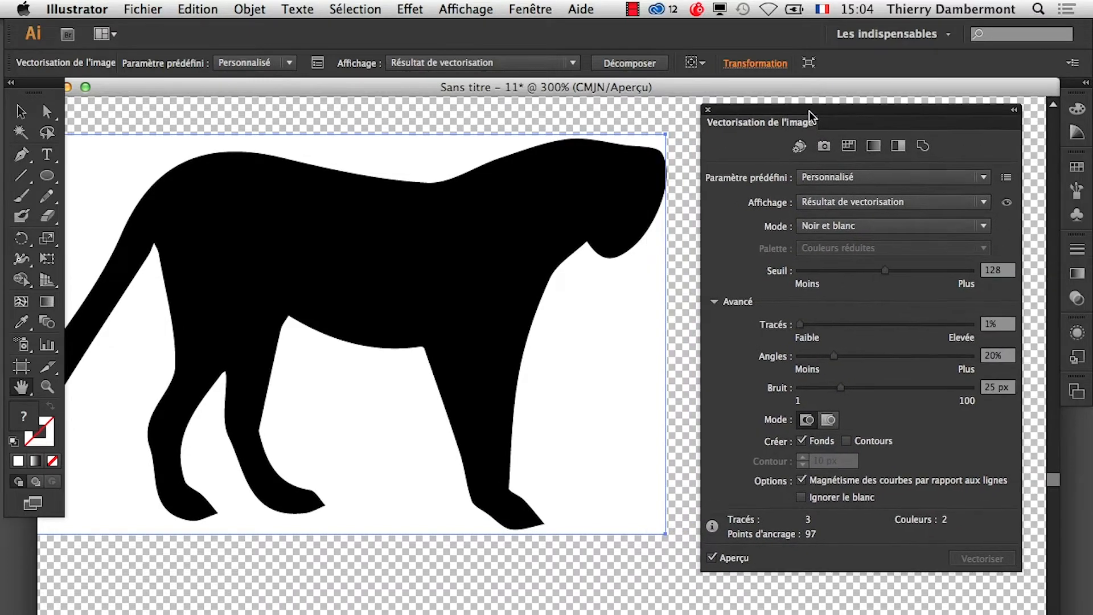
left_click(862, 326)
mouse_move(864, 327)
left_mouse_down()
mouse_move(797, 329)
mouse_move(848, 359)
mouse_move(966, 361)
mouse_move(879, 359)
left_mouse_up()
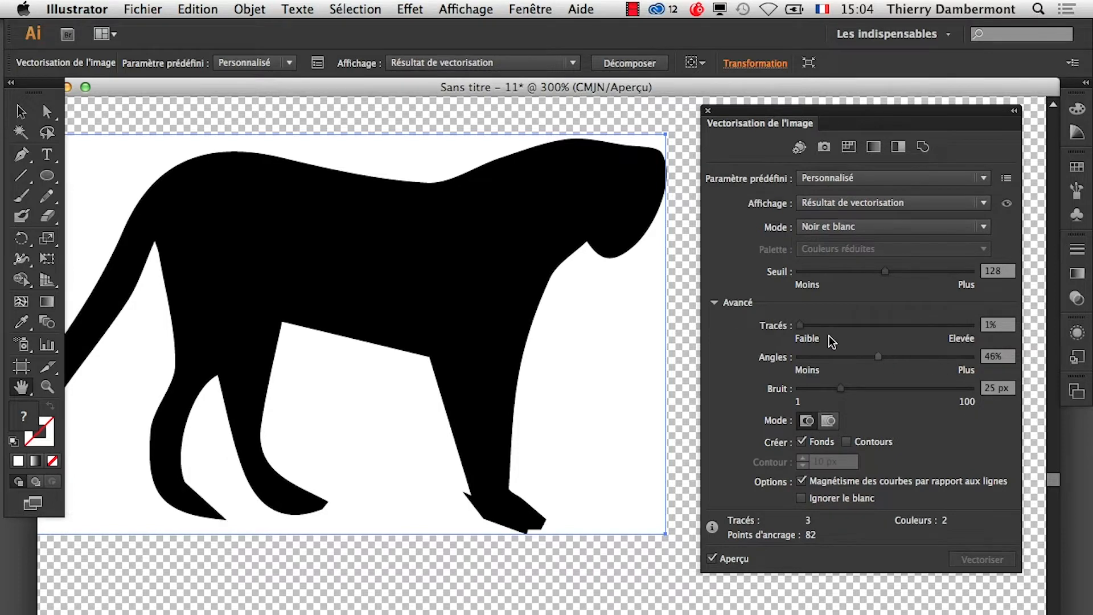
left_click(817, 326)
left_click_drag(817, 329, 879, 329)
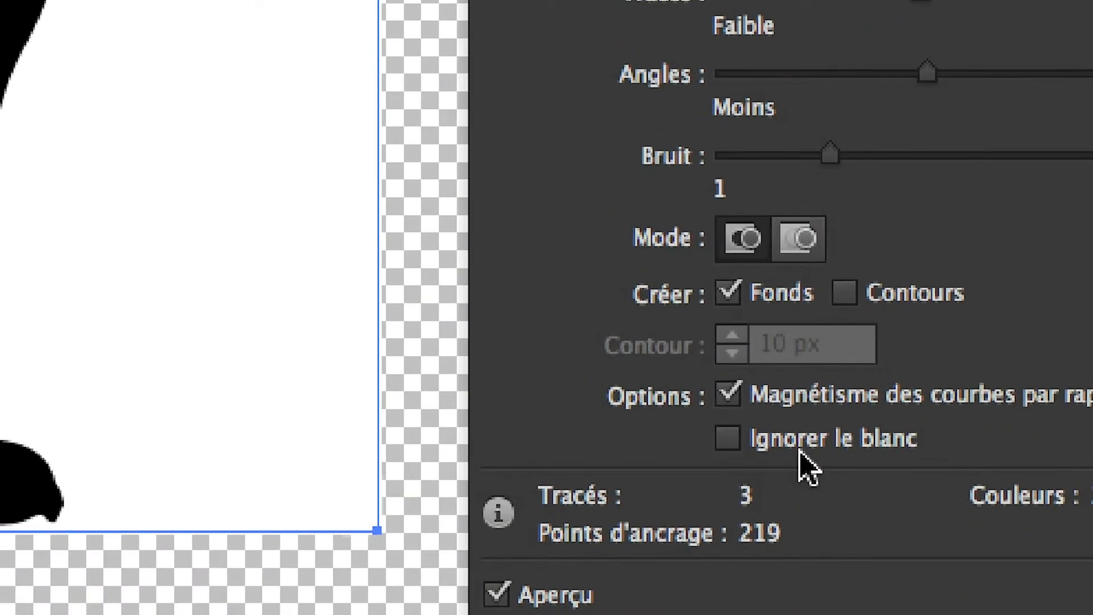
Enable Ignorer le blanc to remove the white background from the cheetah trace, and show the Calques panel.
left_click(799, 450)
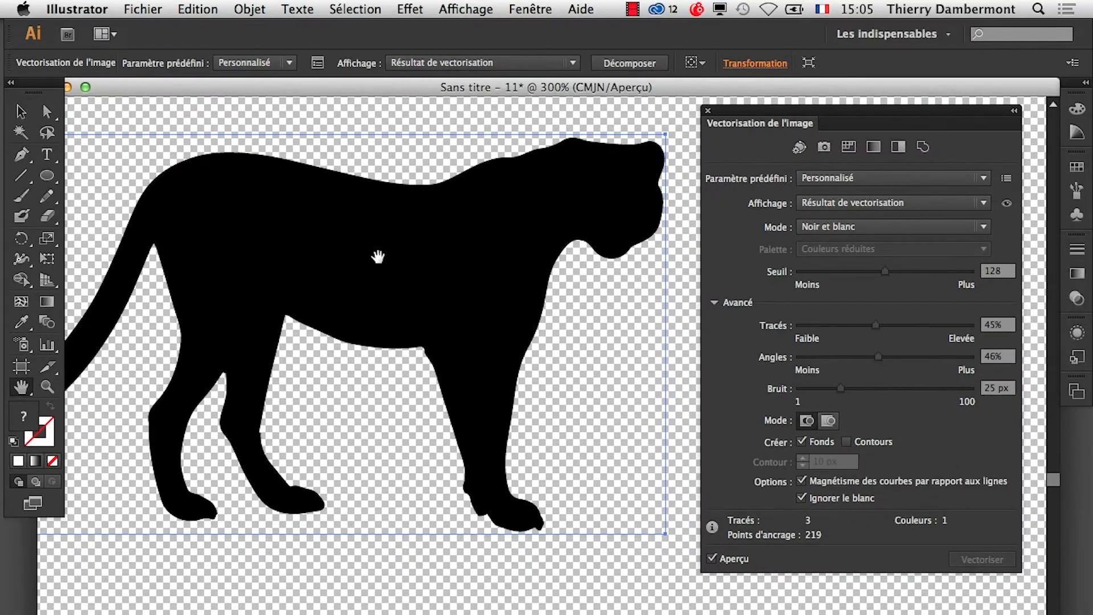
scroll(378, 257, "down", 1)
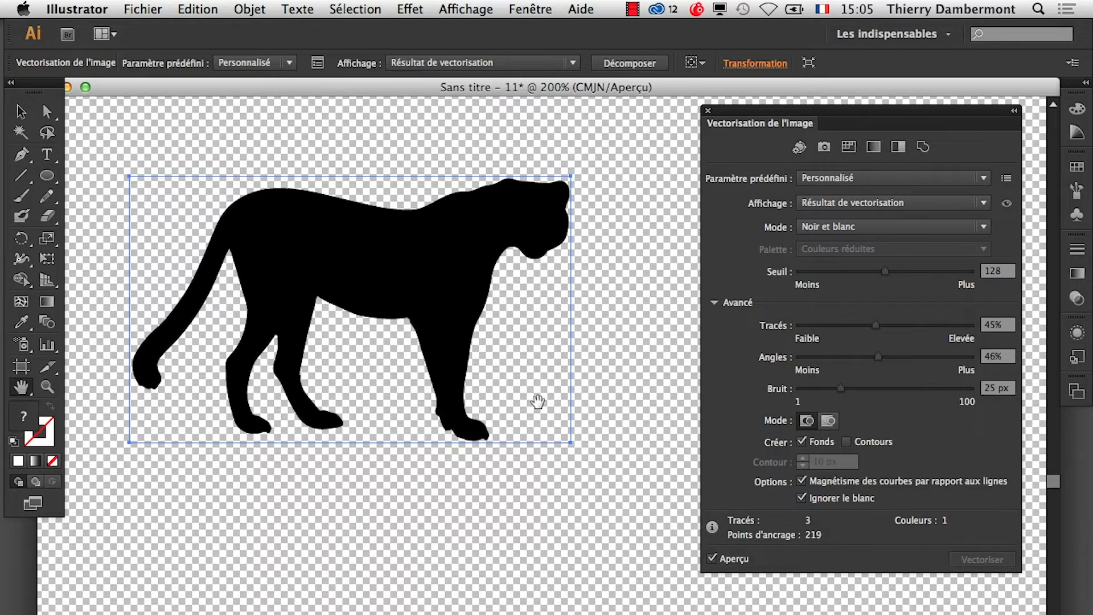
key("F7")
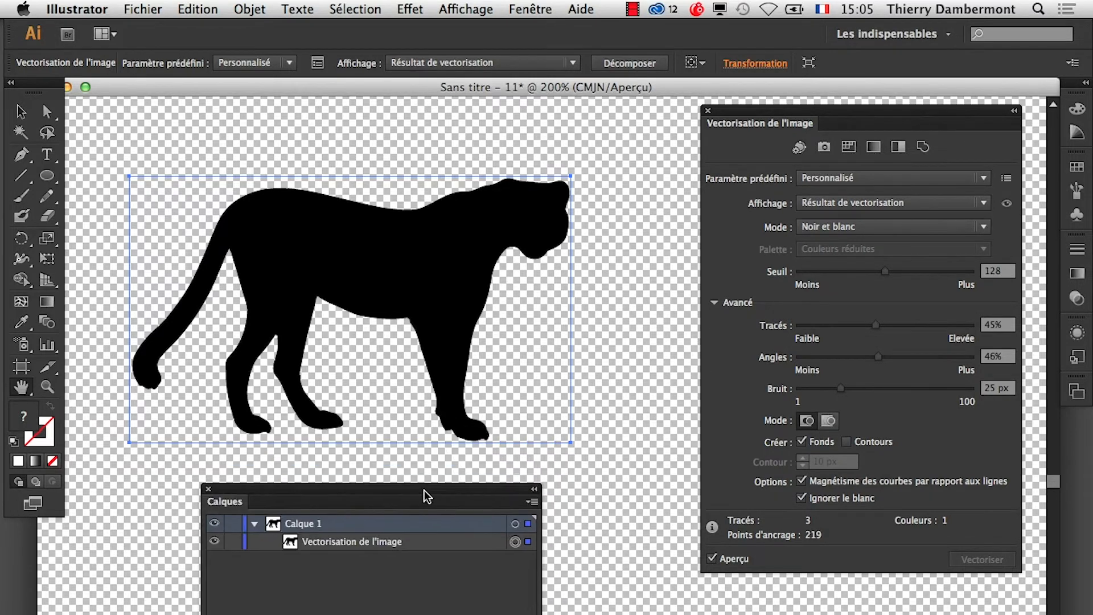
Save the document as "vectorisation noir et blanc – 01.ai" in Illustrator CS6 format with the default options.
left_click(141, 9)
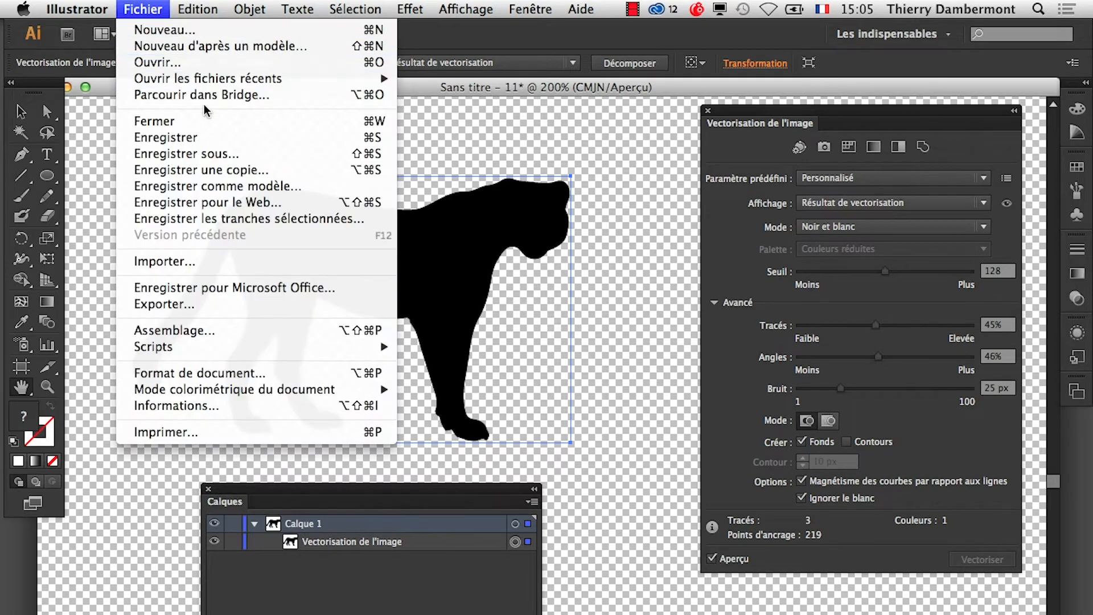
left_click(222, 152)
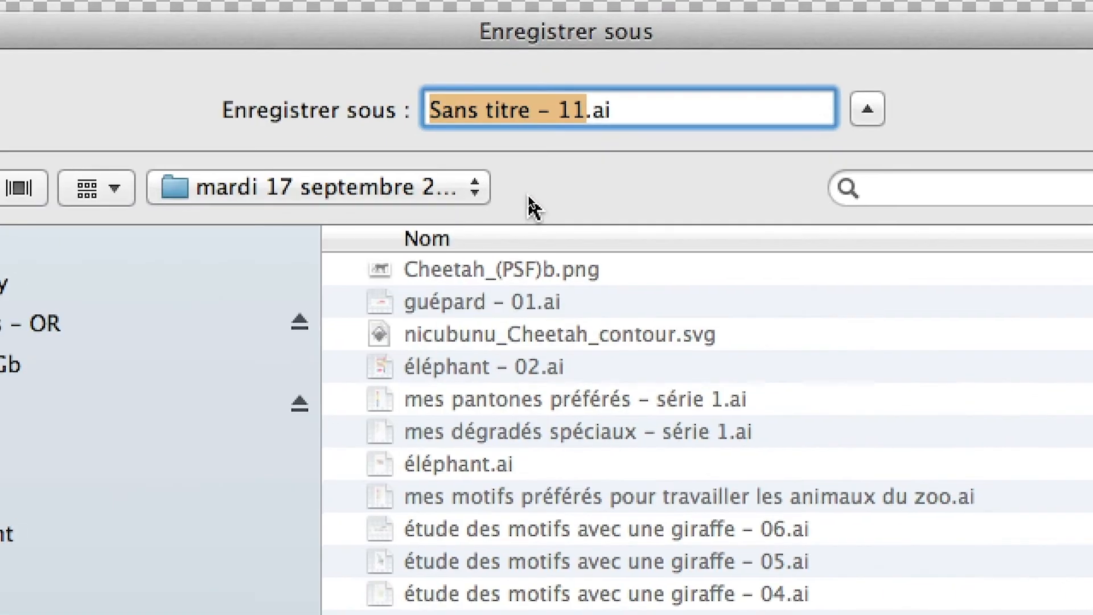
type("vectio")
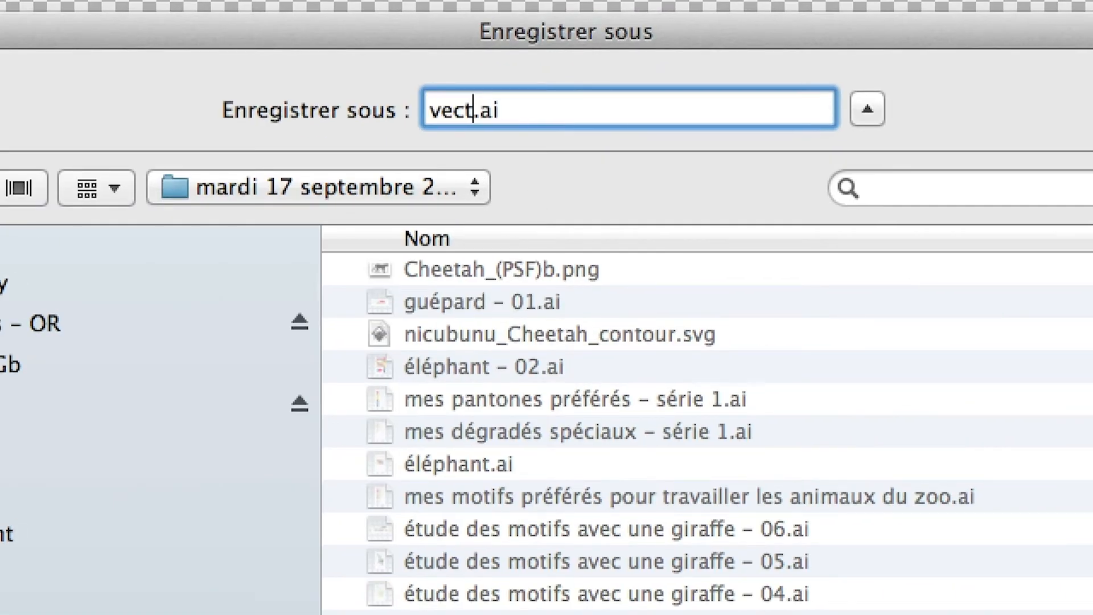
key("BackSpace")
key("BackSpace")
type("orisation ")
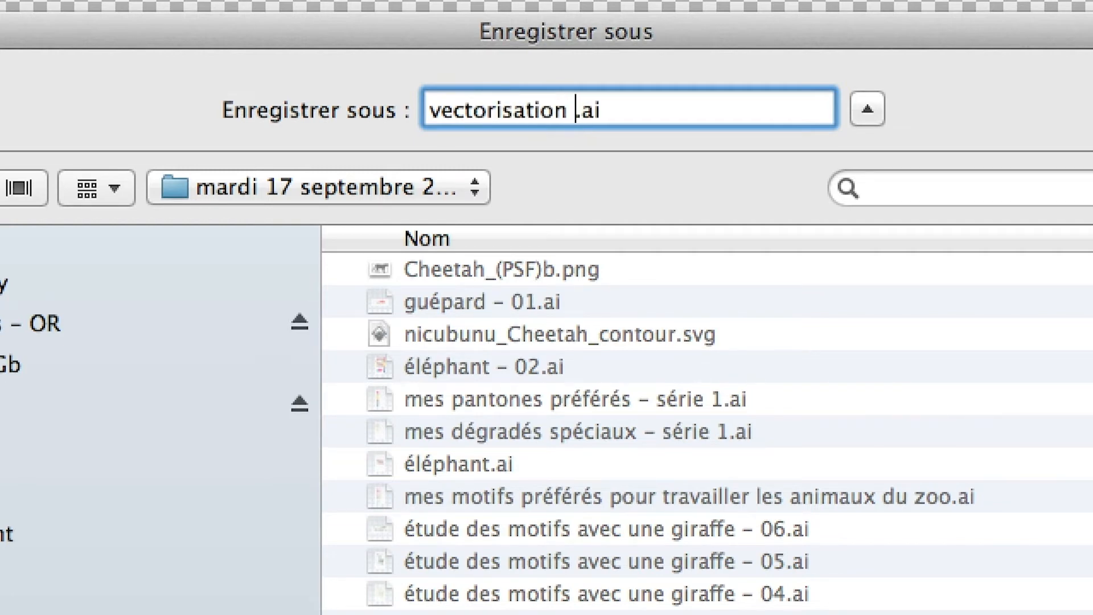
type("noir et blanc ")
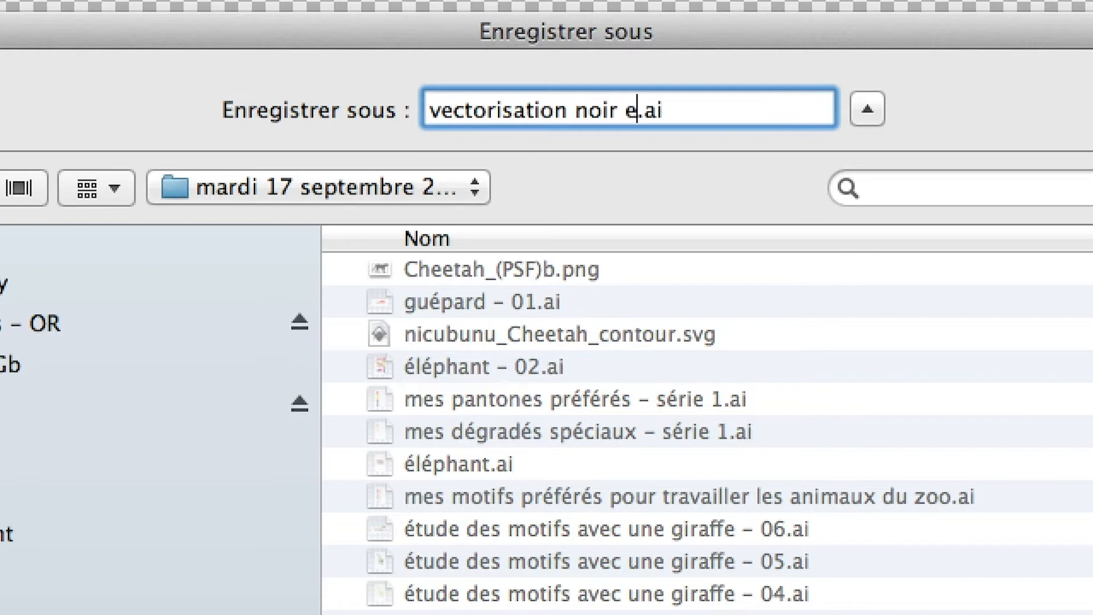
type("– 01")
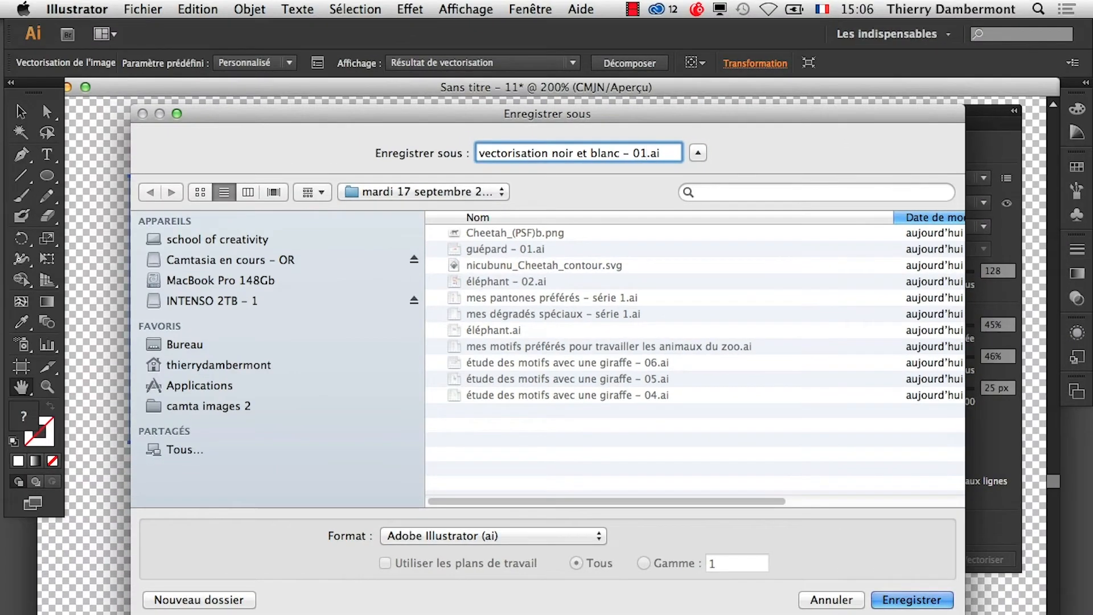
left_click(913, 597)
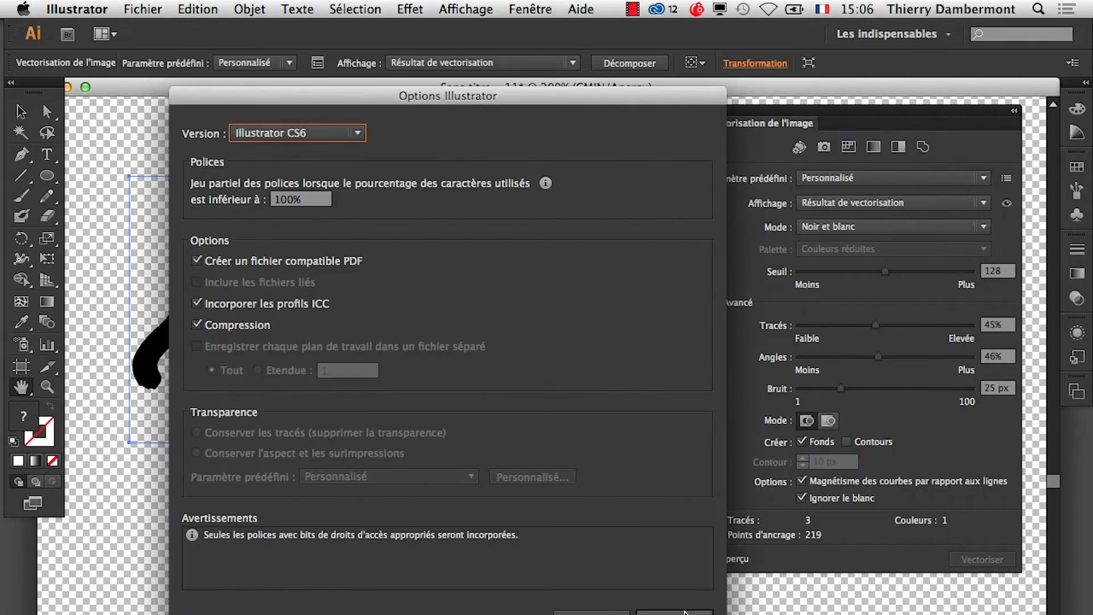
left_click(724, 607)
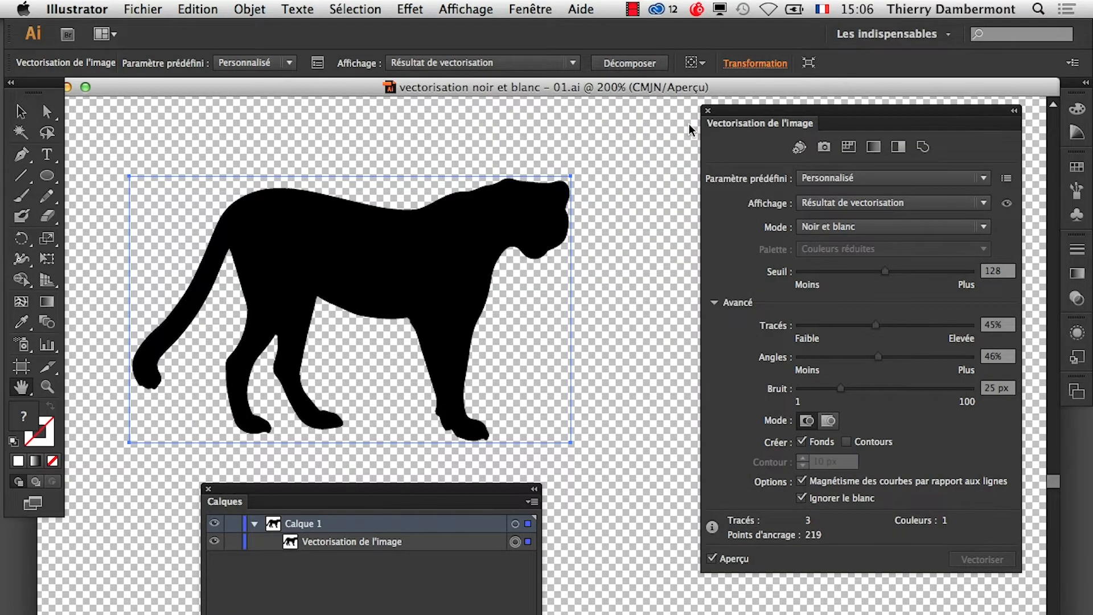
Move the trace settings panel aside, duplicate the cheetah's layer Calque 1, and hide and lock the original.
left_click_drag(727, 118, 656, 384)
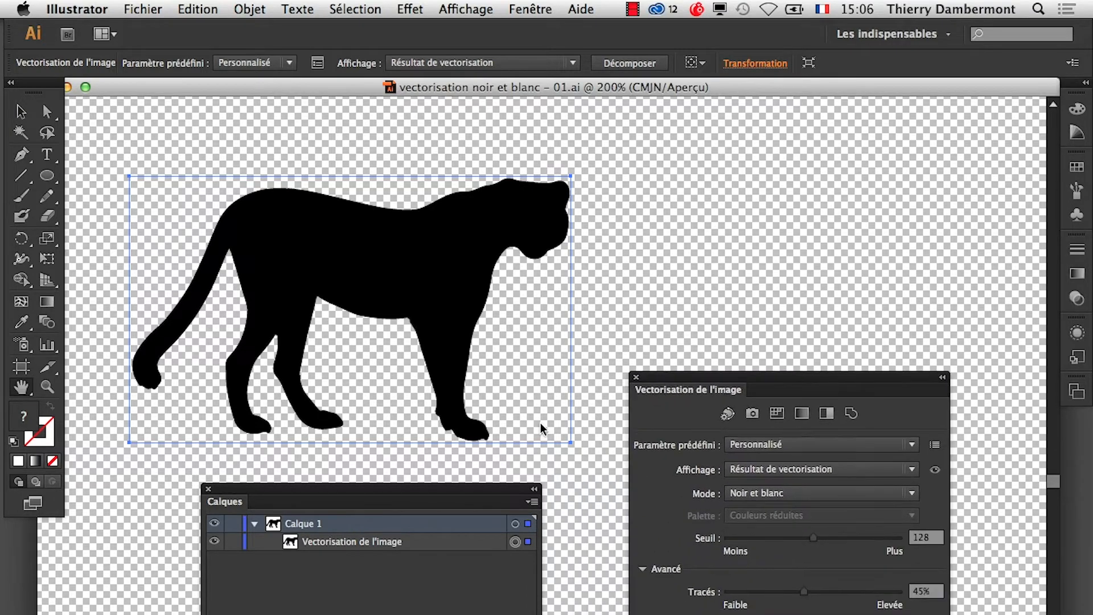
left_click(255, 524)
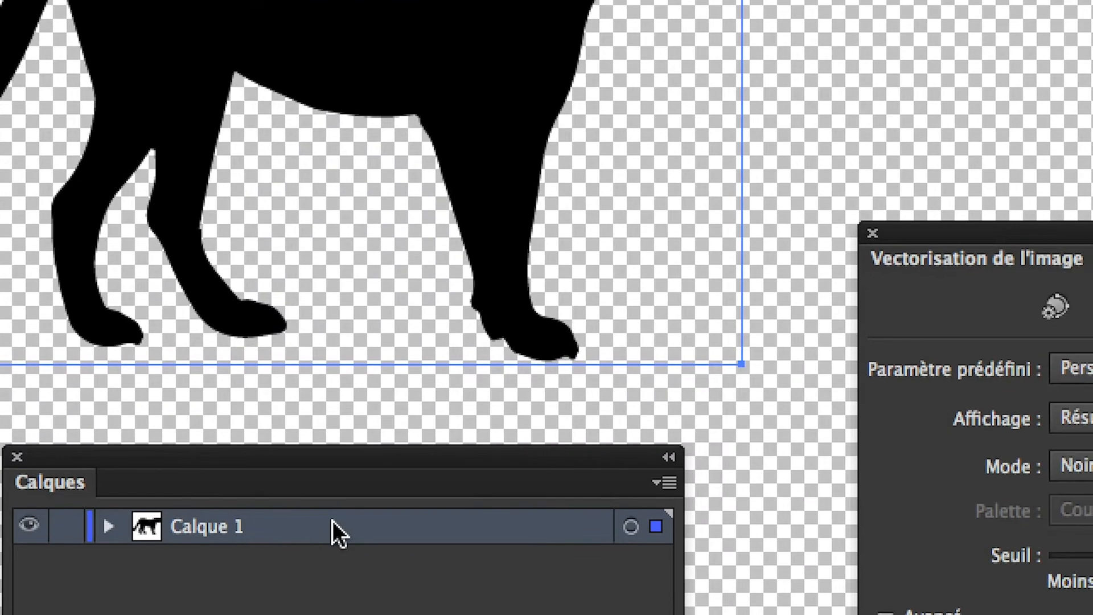
left_click_drag(474, 528, 714, 614)
left_click_drag(415, 607, 455, 614)
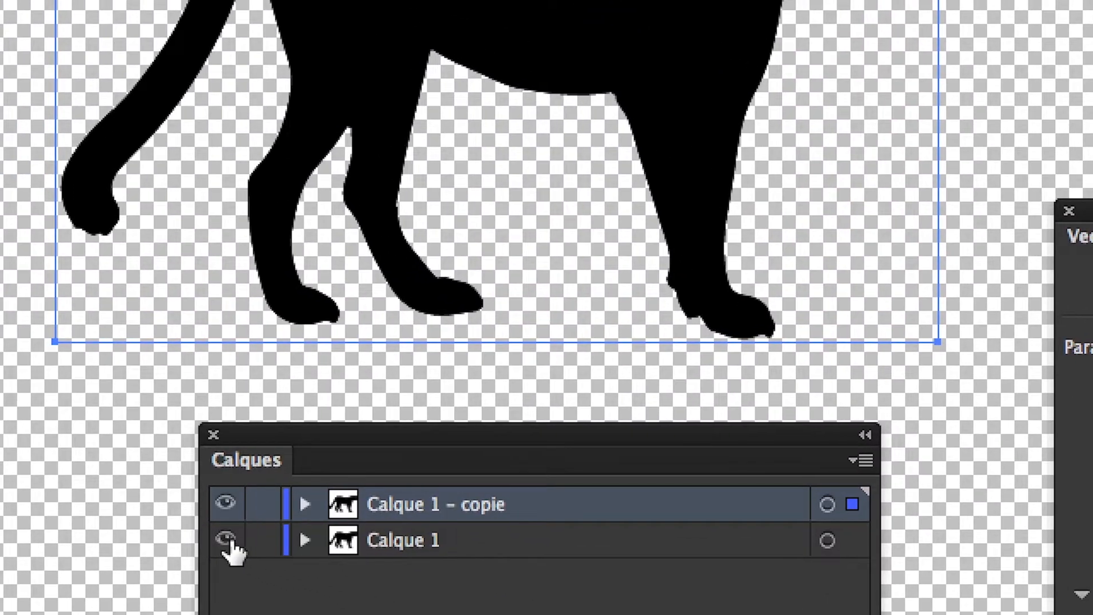
left_click(148, 513)
left_click(242, 538)
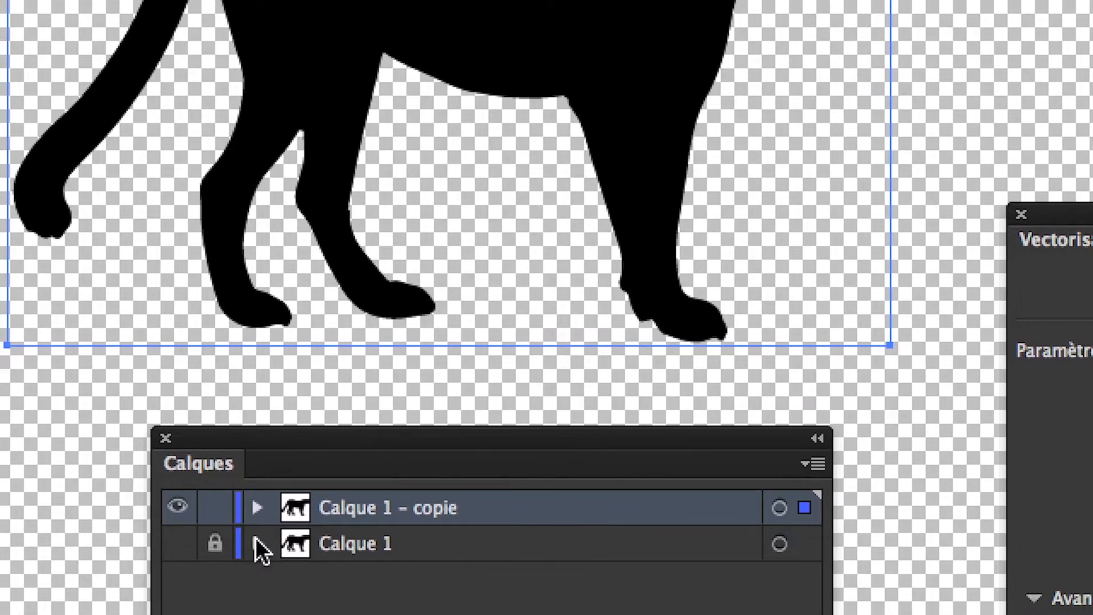
Test selecting Calque 1's trace both locked and unlocked, and restore the layer to hidden and locked.
left_click(257, 544)
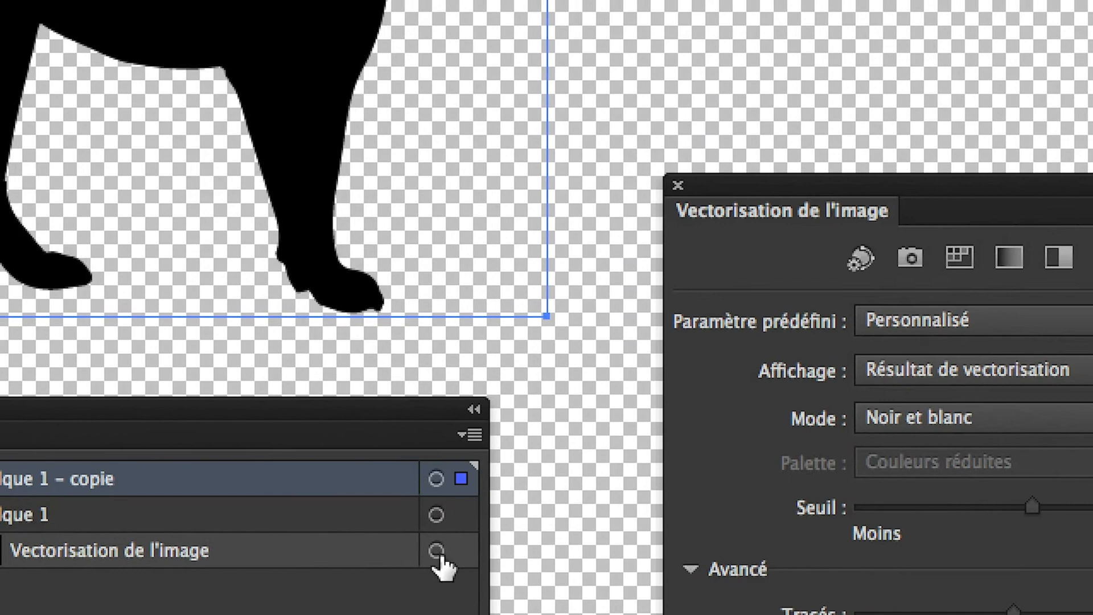
left_click(453, 545)
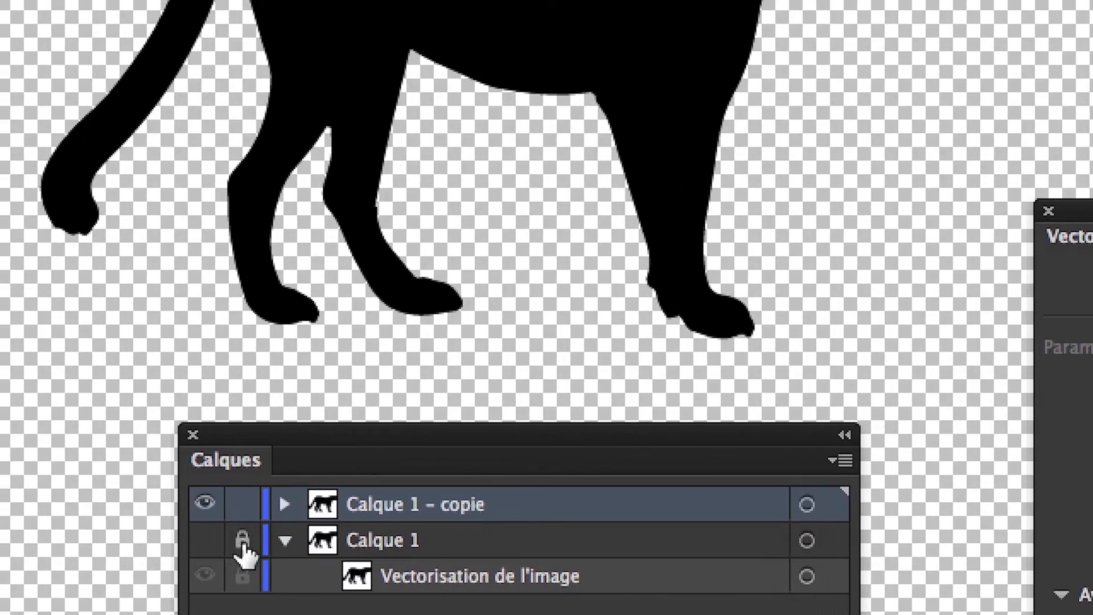
left_click(243, 542)
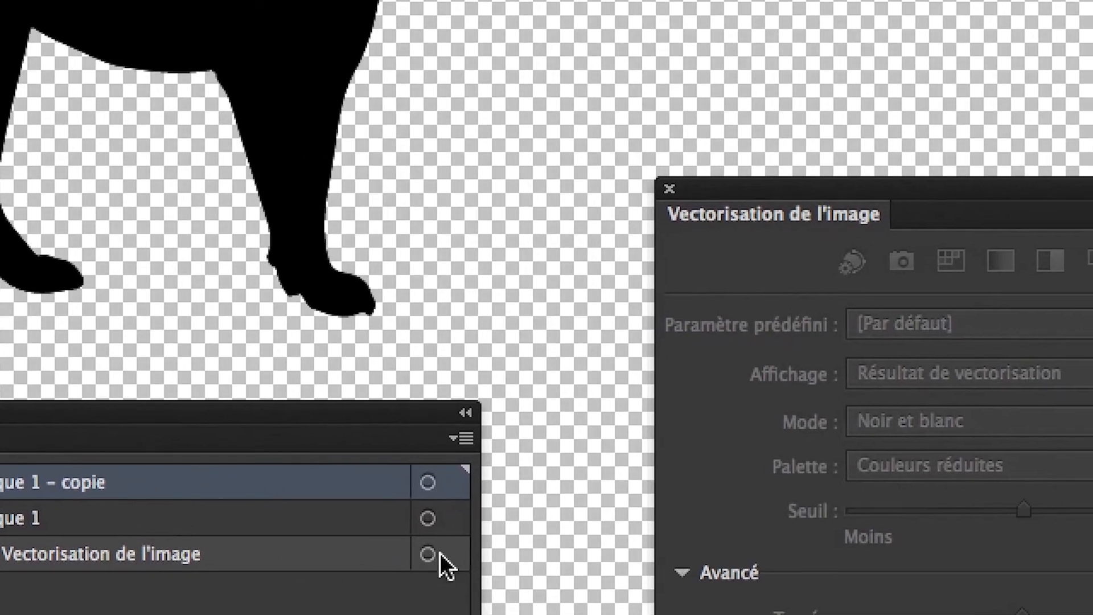
left_click(827, 578)
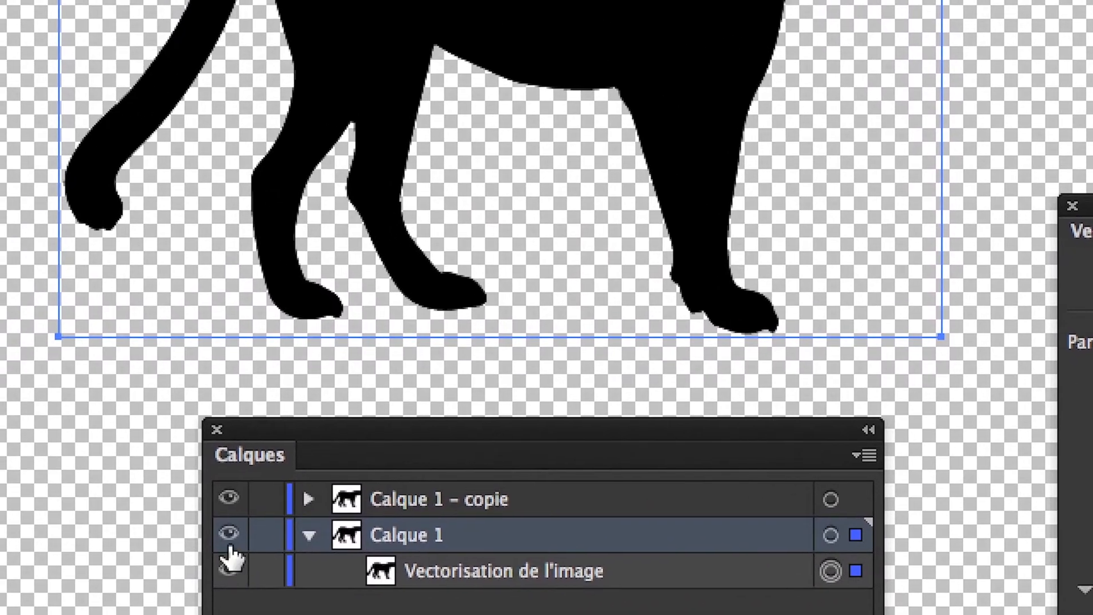
left_click(94, 532)
left_click(306, 536)
left_click(264, 536)
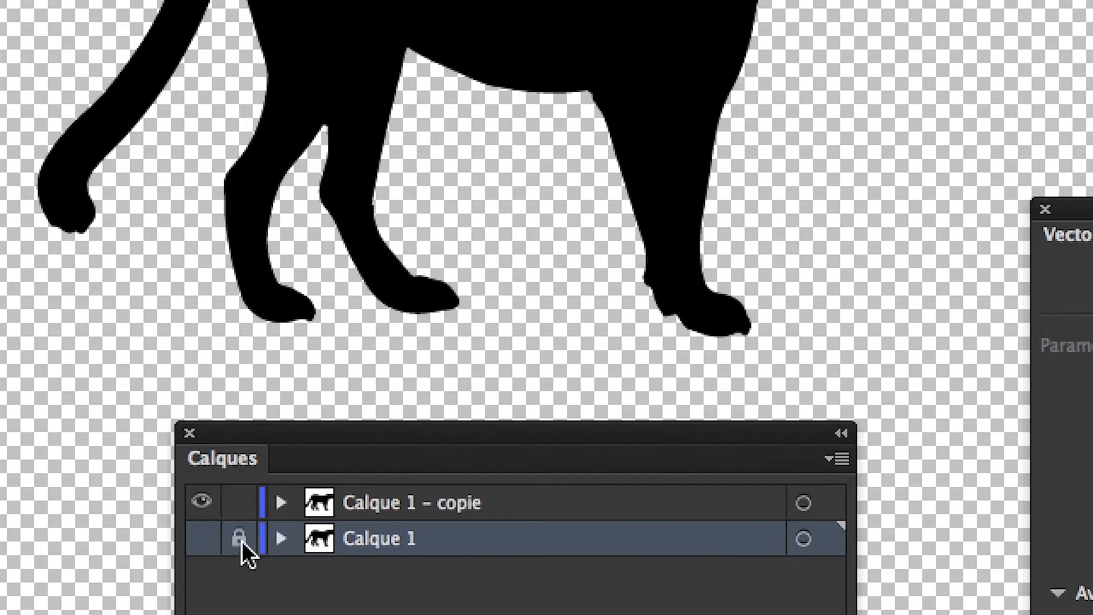
Select the traced cheetah on Calque 1 – copie and expand it into editable paths with Décomposer.
left_click(356, 515)
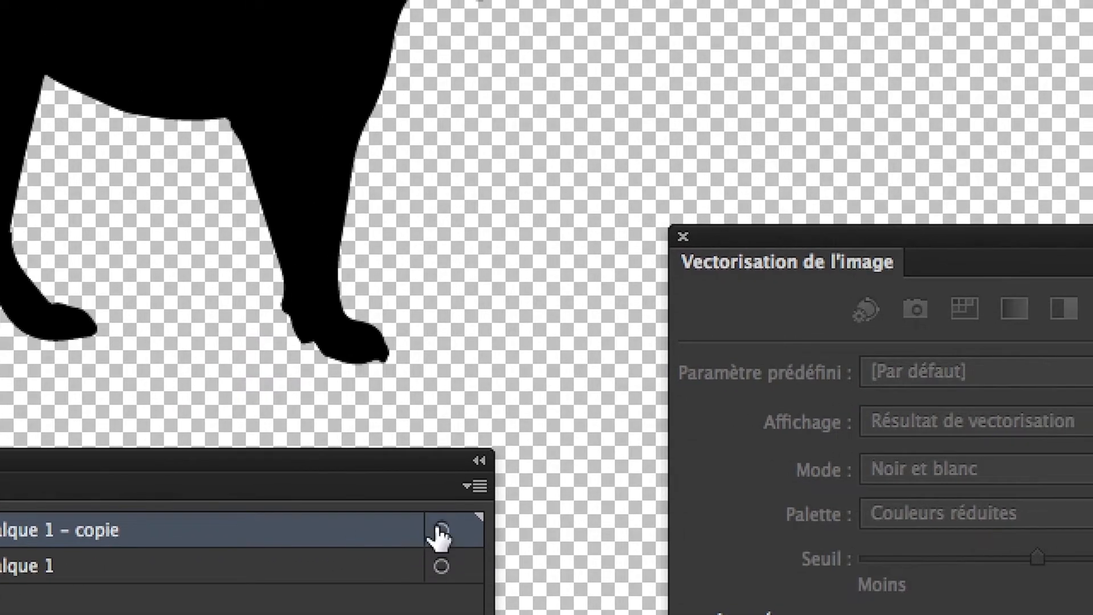
left_click(440, 530)
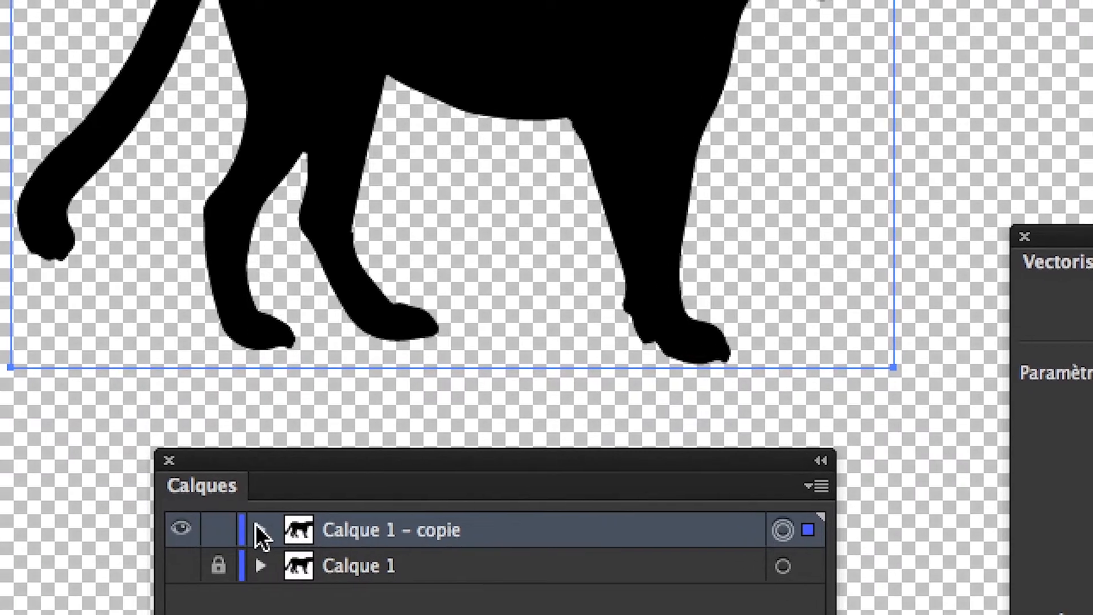
left_click(33, 523)
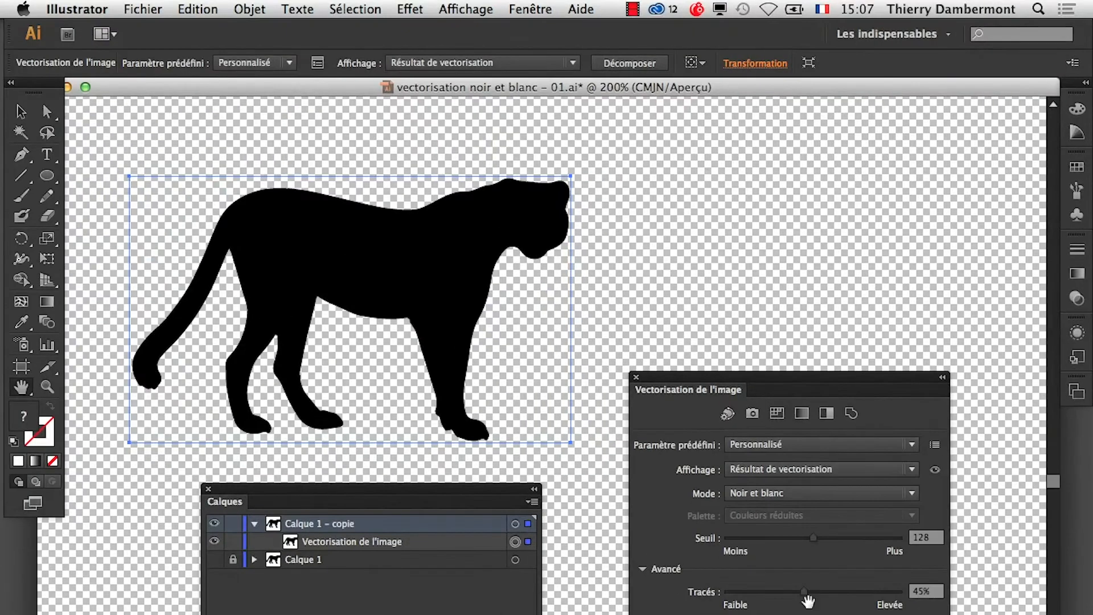
left_click_drag(729, 377, 794, 329)
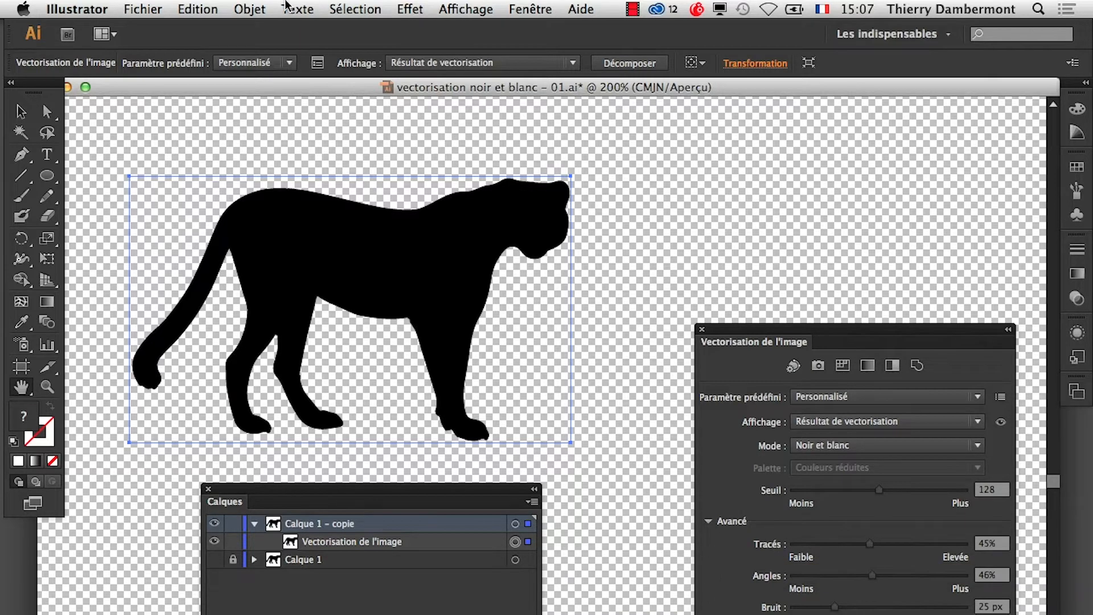
left_click(259, 6)
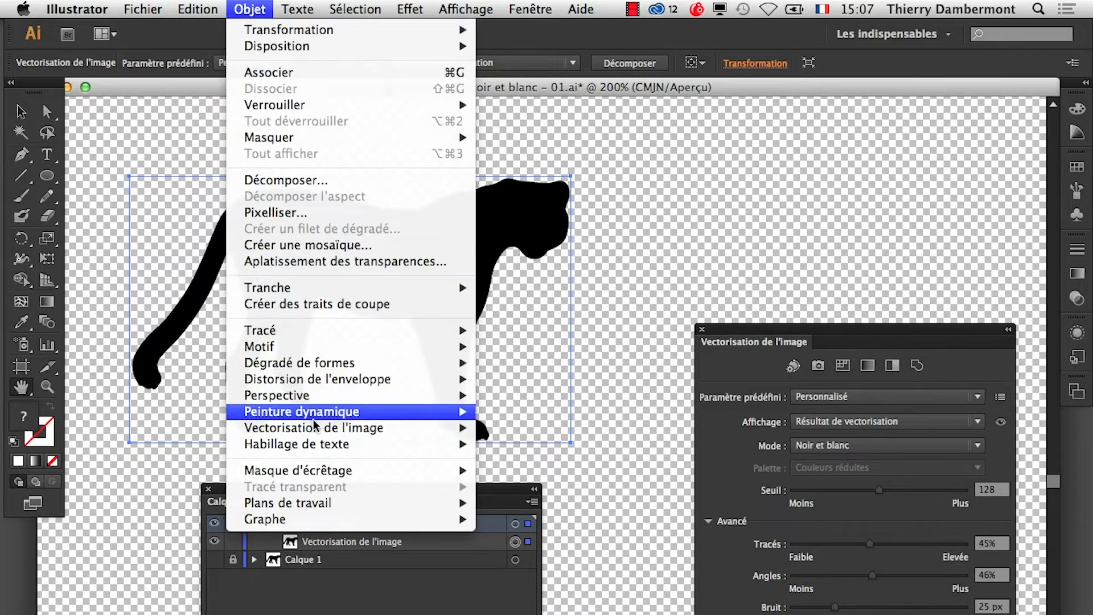
mouse_move(317, 435)
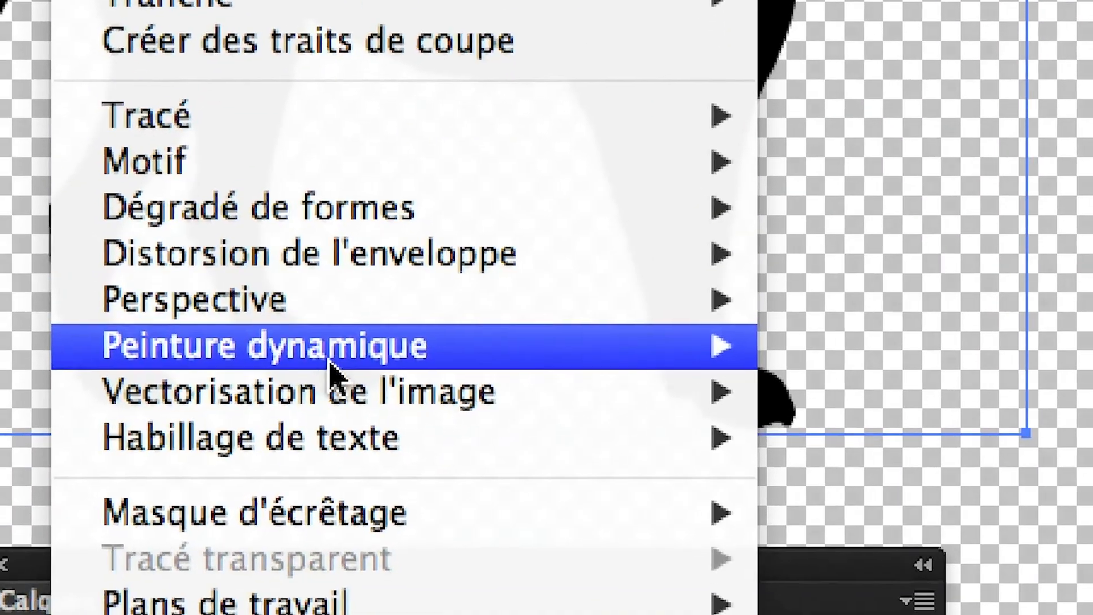
mouse_move(375, 614)
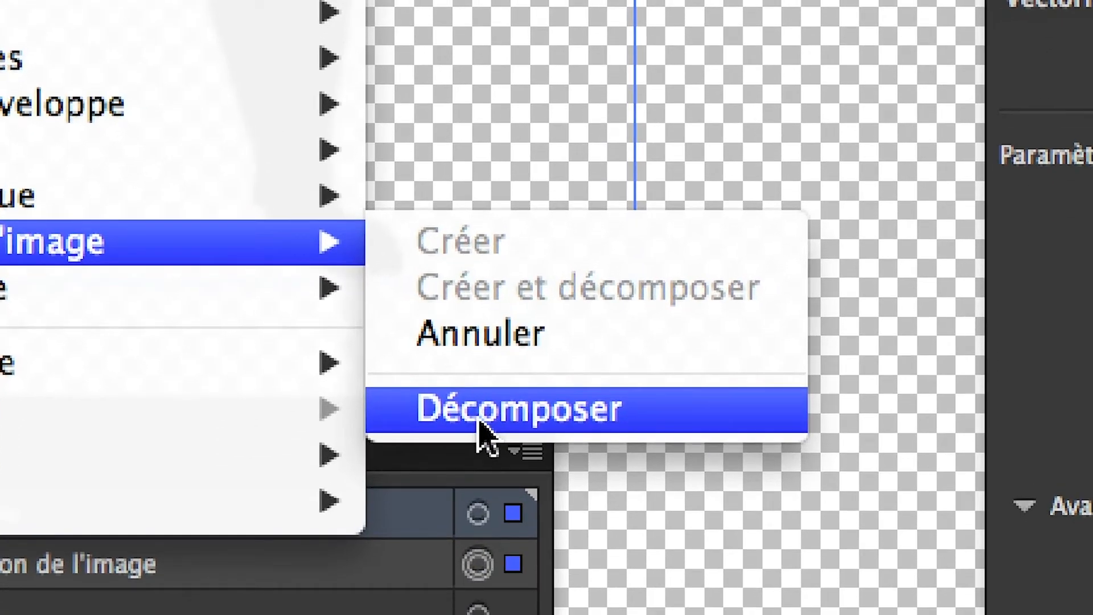
left_click(480, 423)
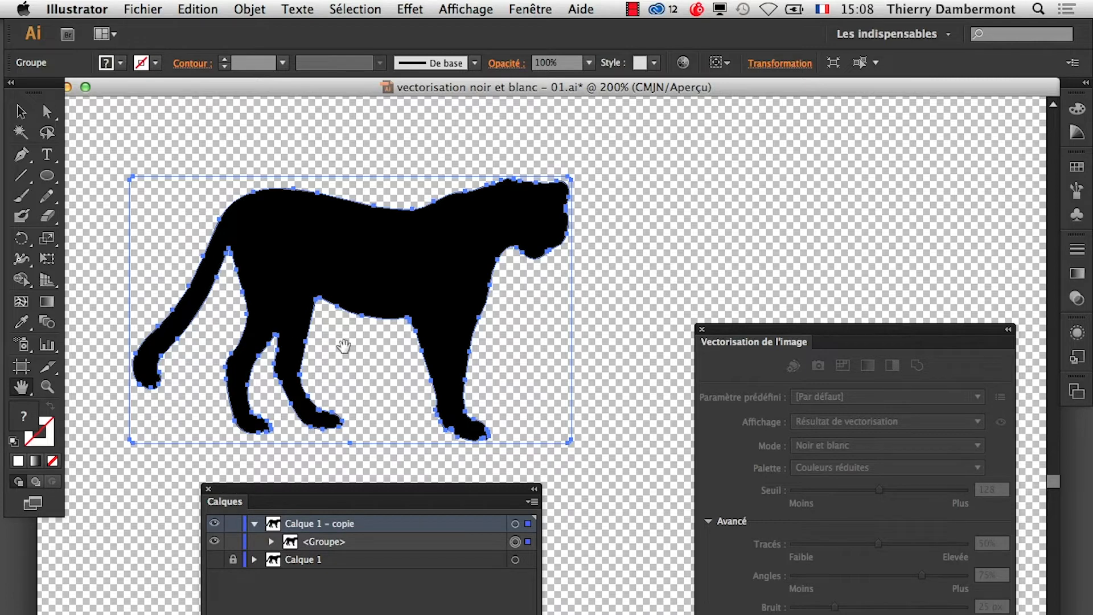
Frame the whole expanded cheetah at 300% and move the Calques and Vectorisation de l'image panels clear of it.
left_click(448, 266, "super")
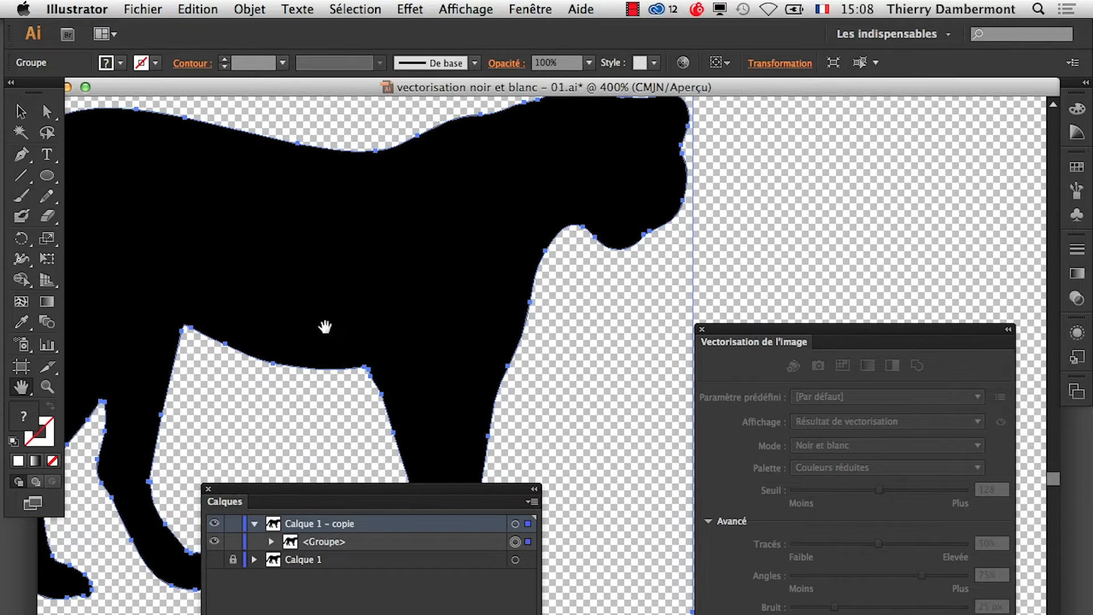
left_click(364, 312, "alt+super")
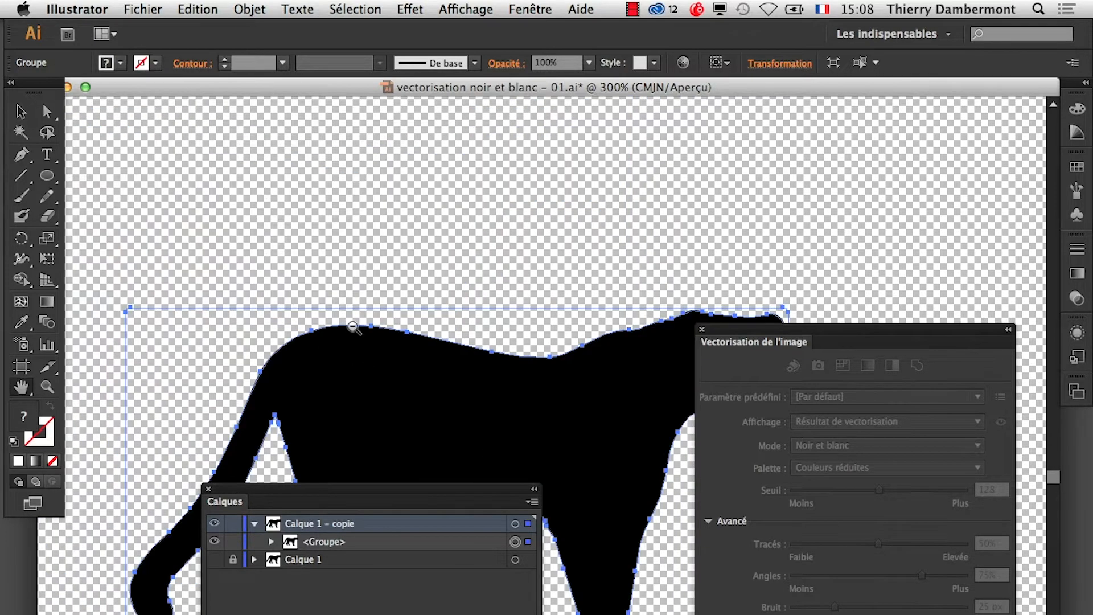
left_click_drag(401, 487, 341, 611)
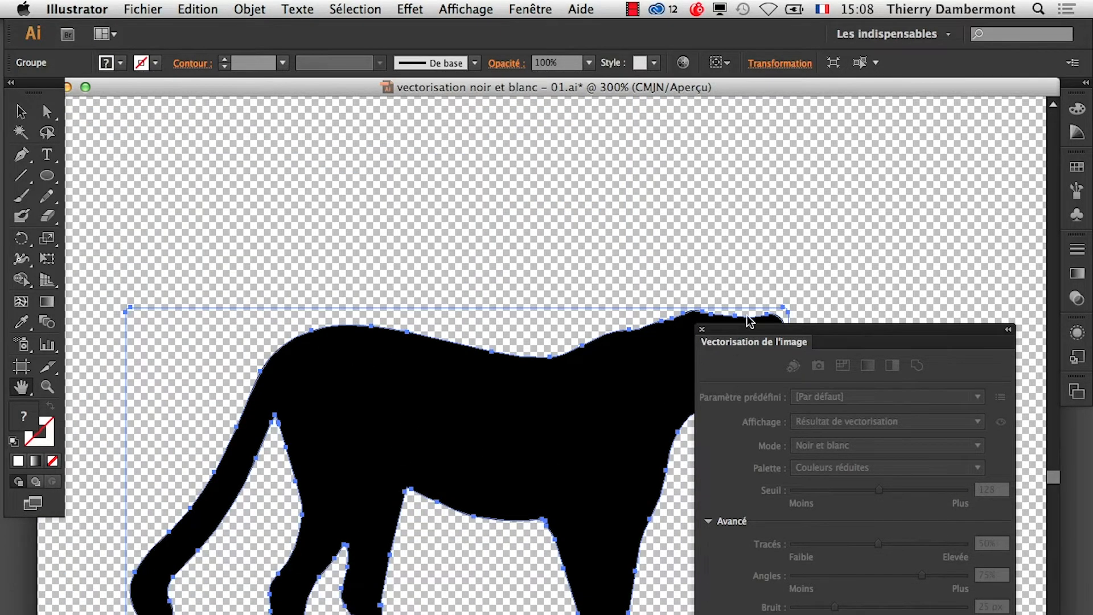
left_click_drag(740, 327, 851, 296)
left_click_drag(520, 370, 546, 208)
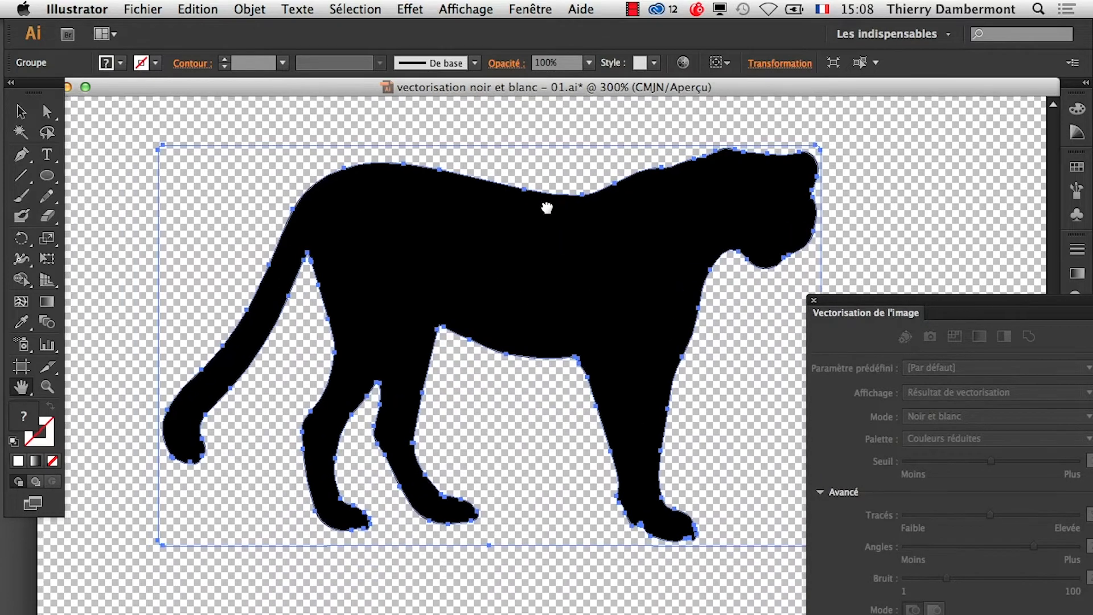
Deselect the expanded cheetah and select the anchor points along its tail with Direct Selection.
left_click(48, 114)
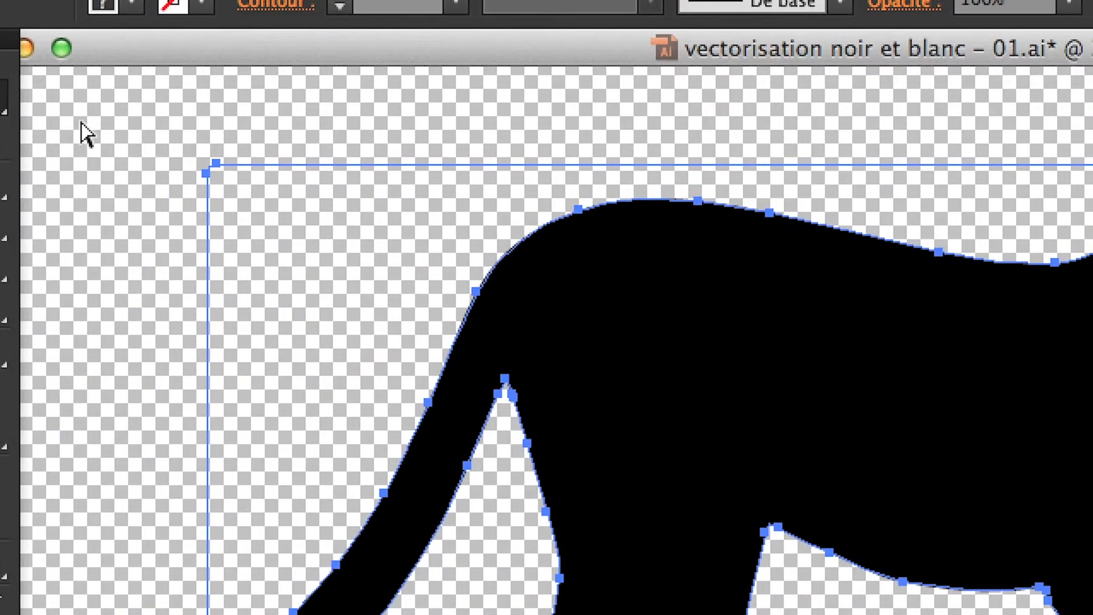
left_click(139, 145)
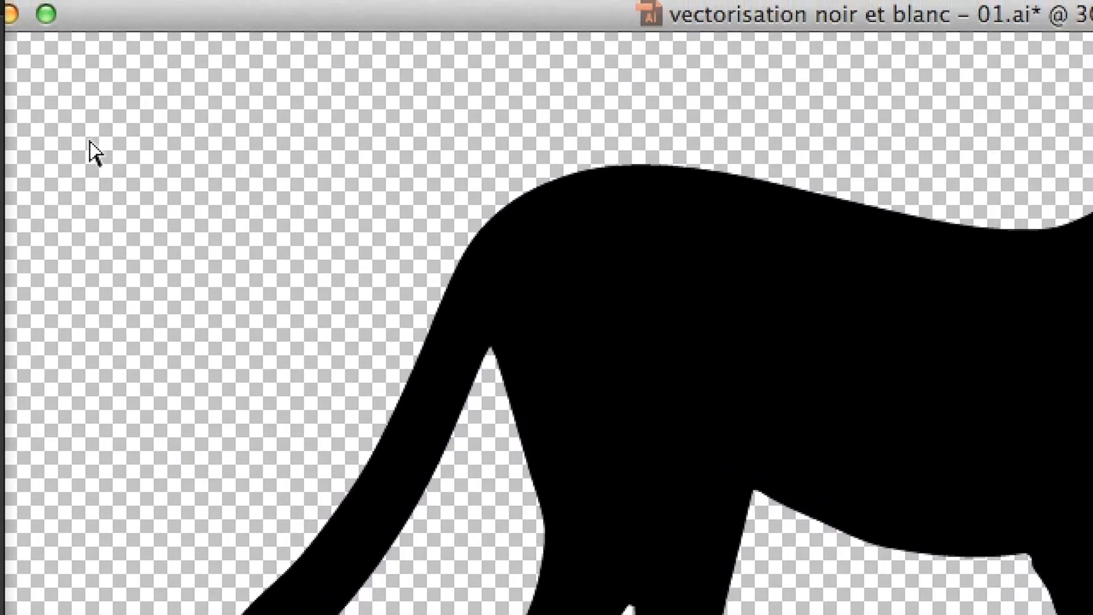
left_click_drag(112, 178, 258, 411)
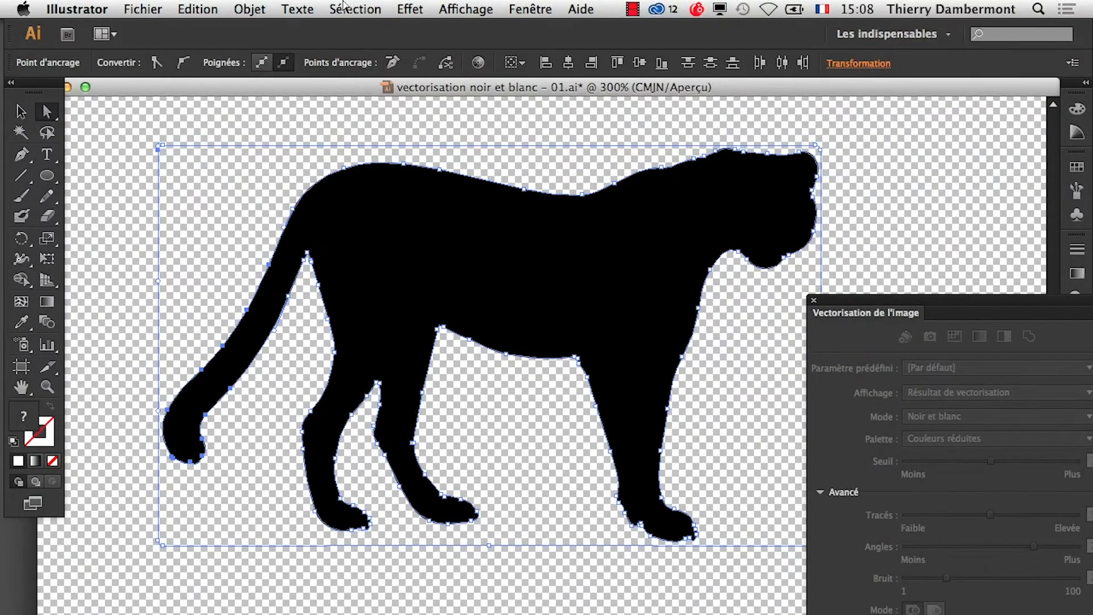
Hide the transparency grid behind the cheetah and deselect its anchor points.
left_click(464, 7)
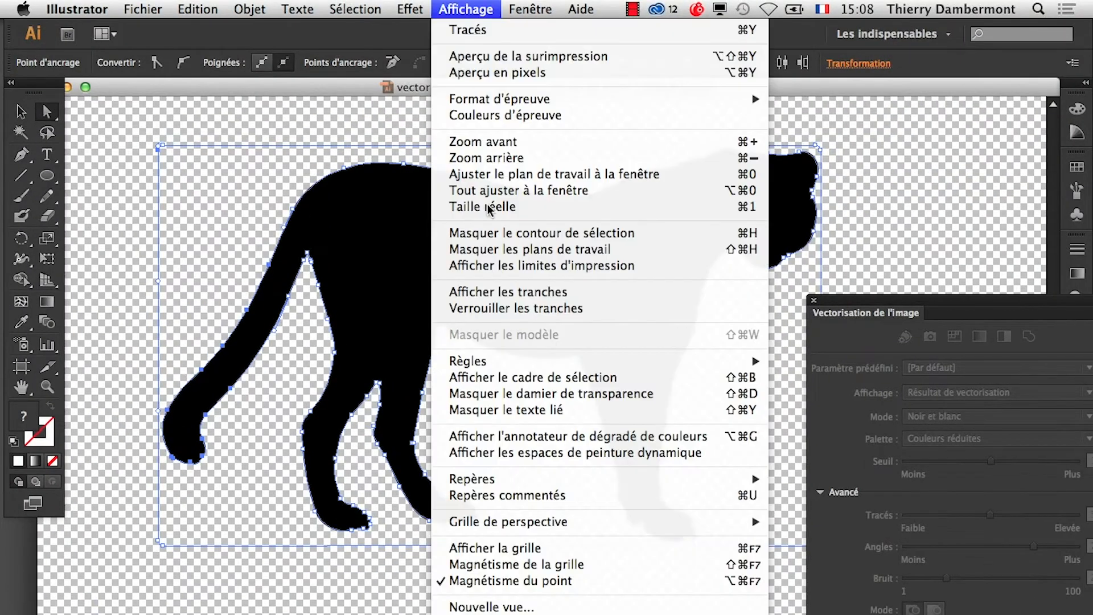
left_click(552, 392)
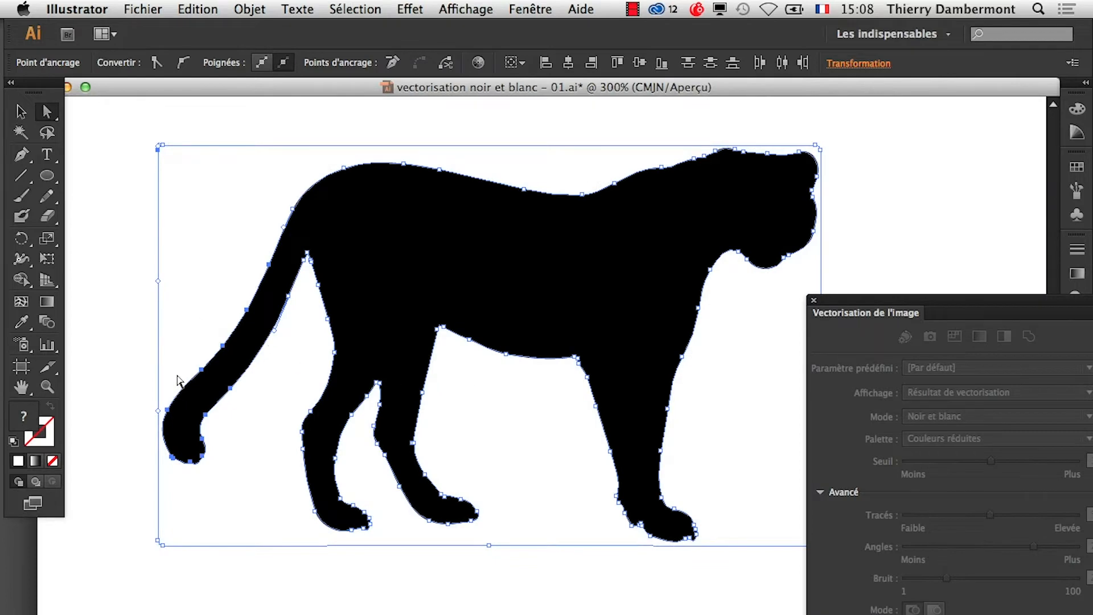
left_click(134, 369)
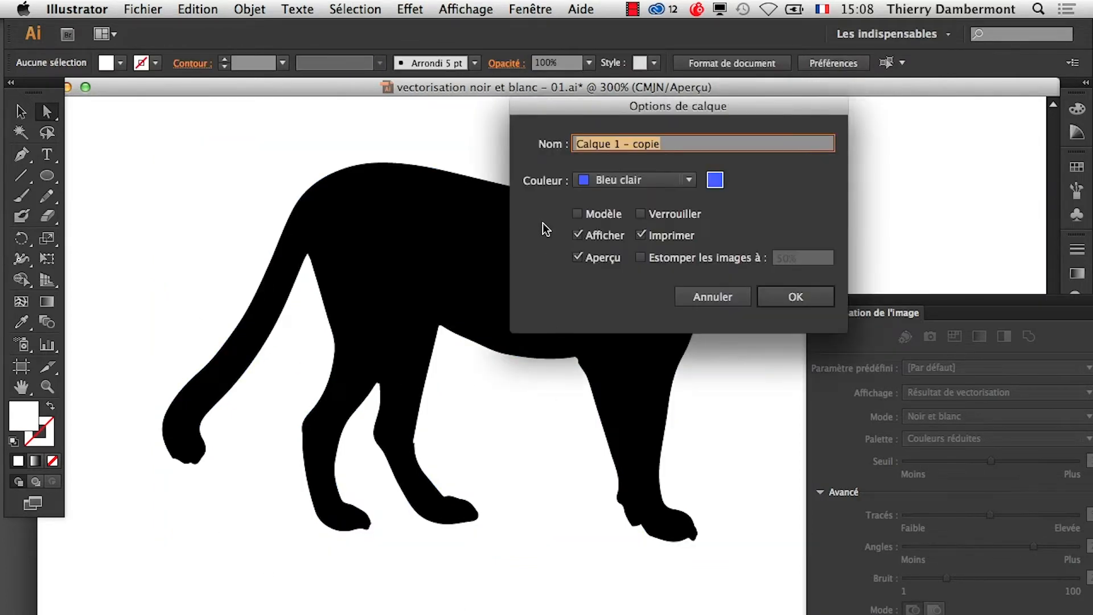
Set the colour of the layer Calque 1 – copie to Rouge clair.
left_click(626, 180)
left_click(628, 240)
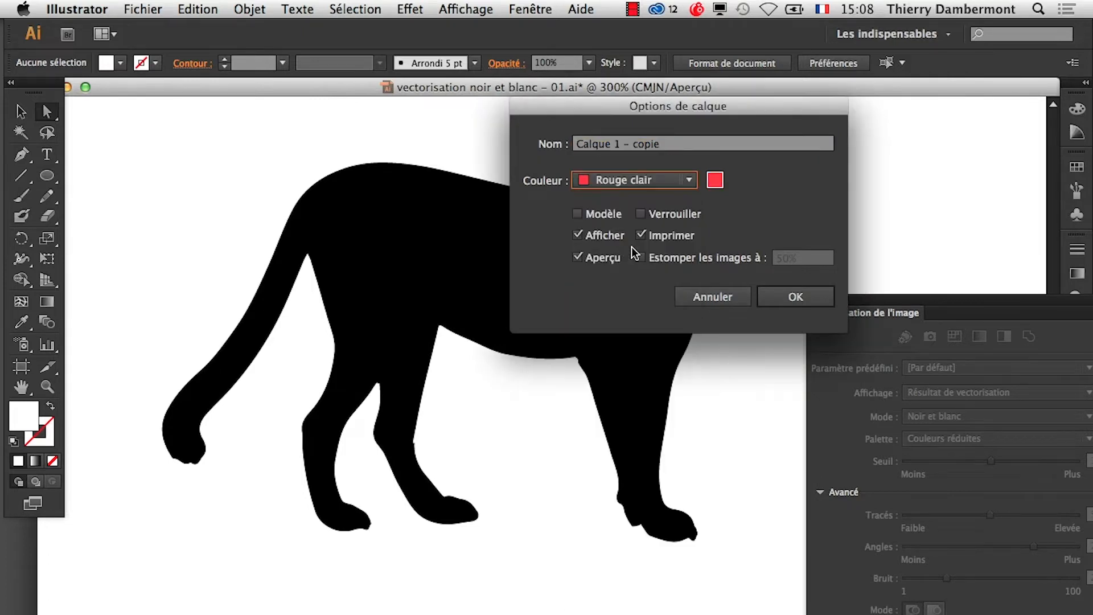
left_click(773, 296)
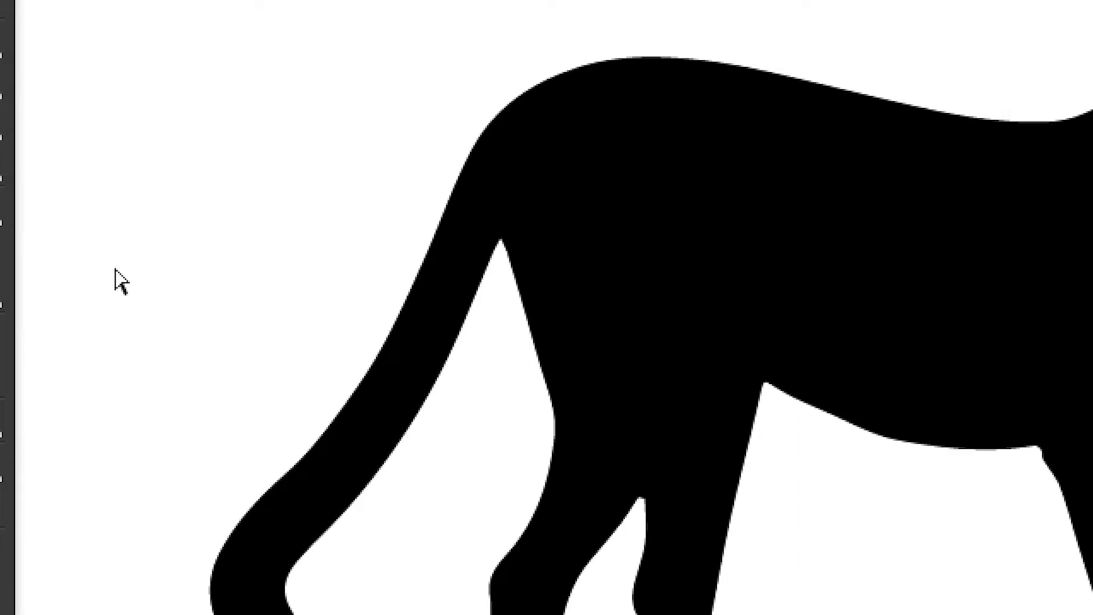
left_click_drag(170, 364, 361, 547)
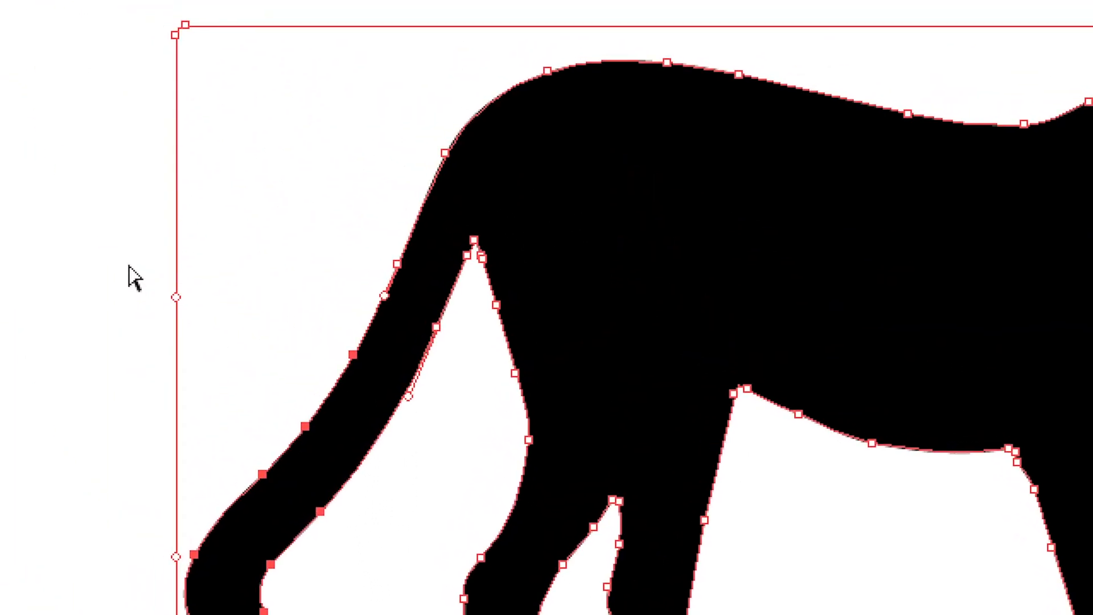
left_click(129, 265)
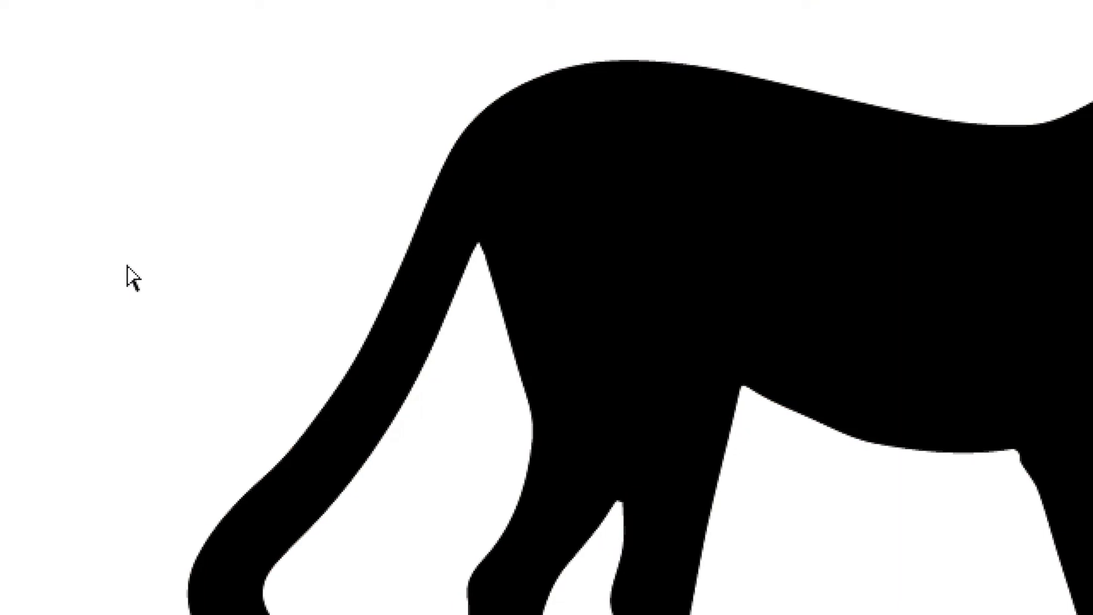
left_click_drag(125, 139, 363, 571)
left_click_drag(212, 383, 239, 518)
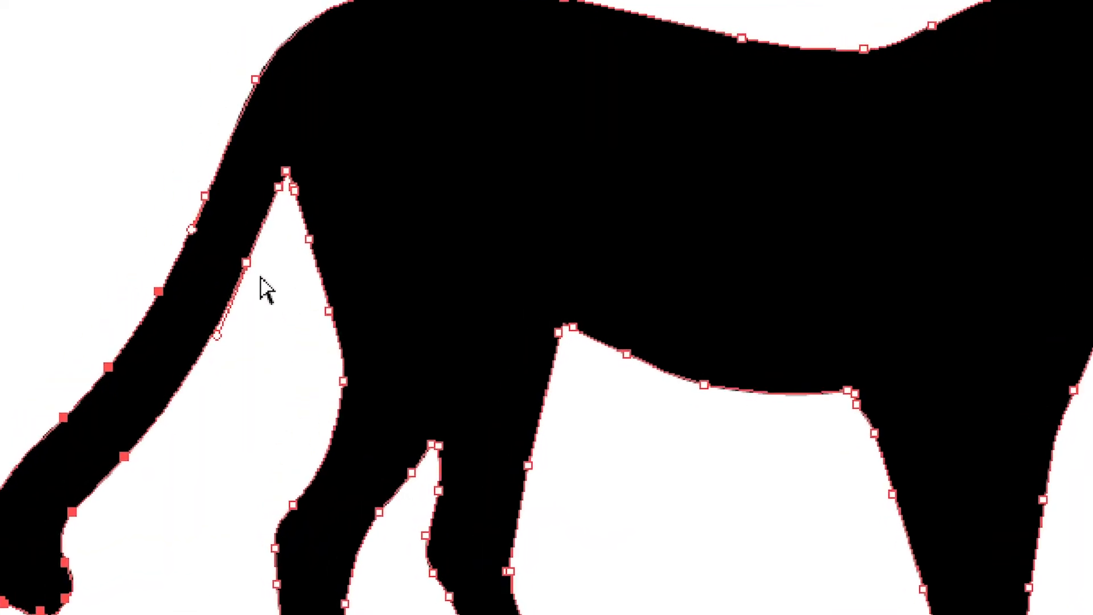
left_click(246, 263)
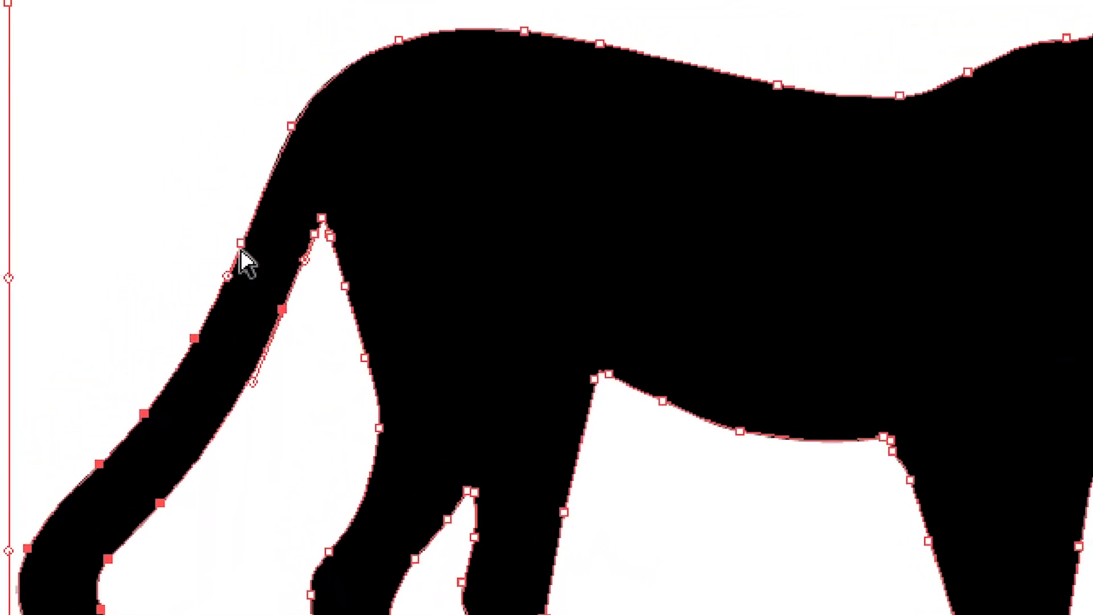
left_click(238, 241)
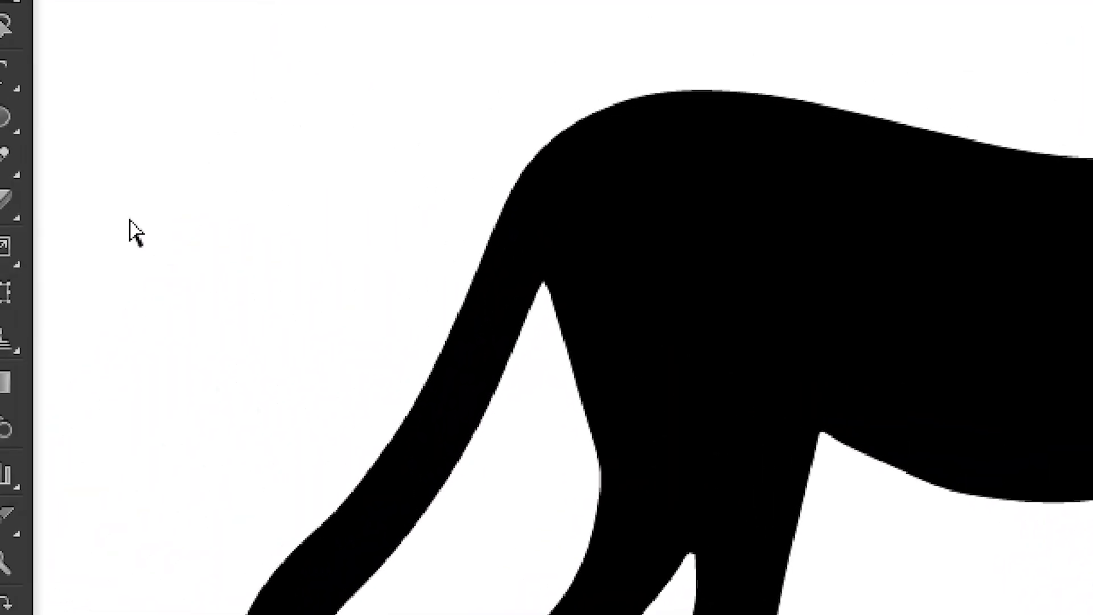
Select all the anchor points of the cheetah's tail, including those where it joins the hindquarters.
left_click_drag(134, 232, 324, 533)
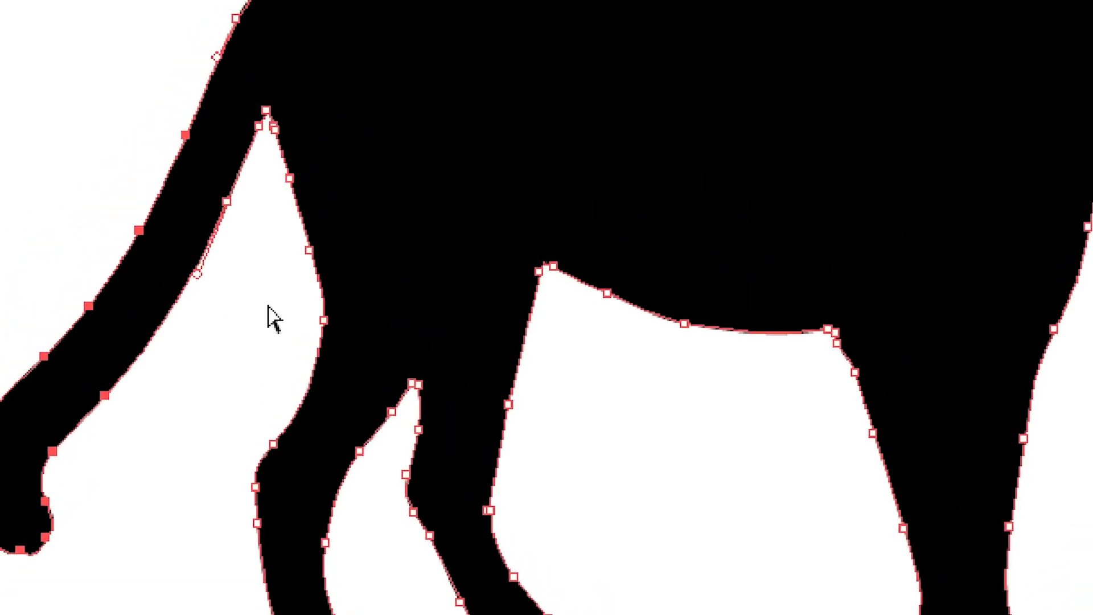
left_click(226, 201, "shift")
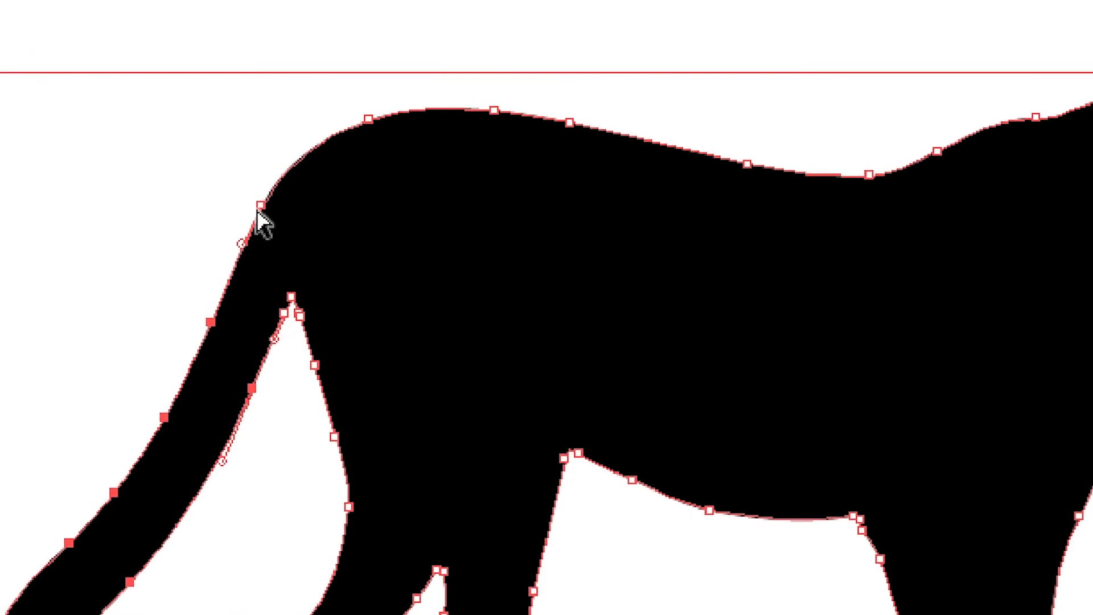
left_click(260, 206, "shift")
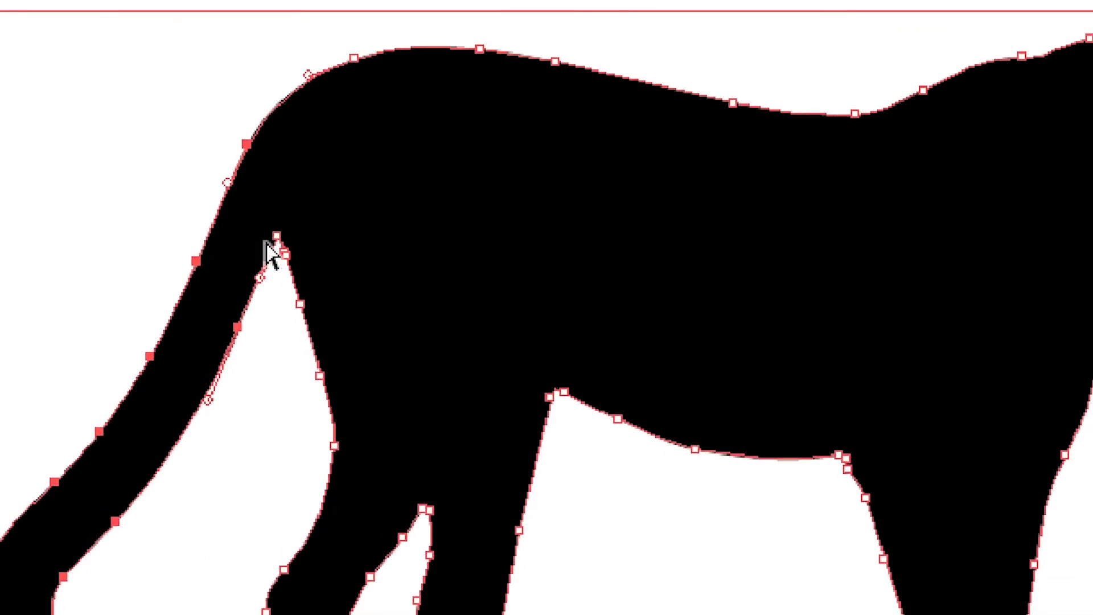
left_click(268, 248, "shift")
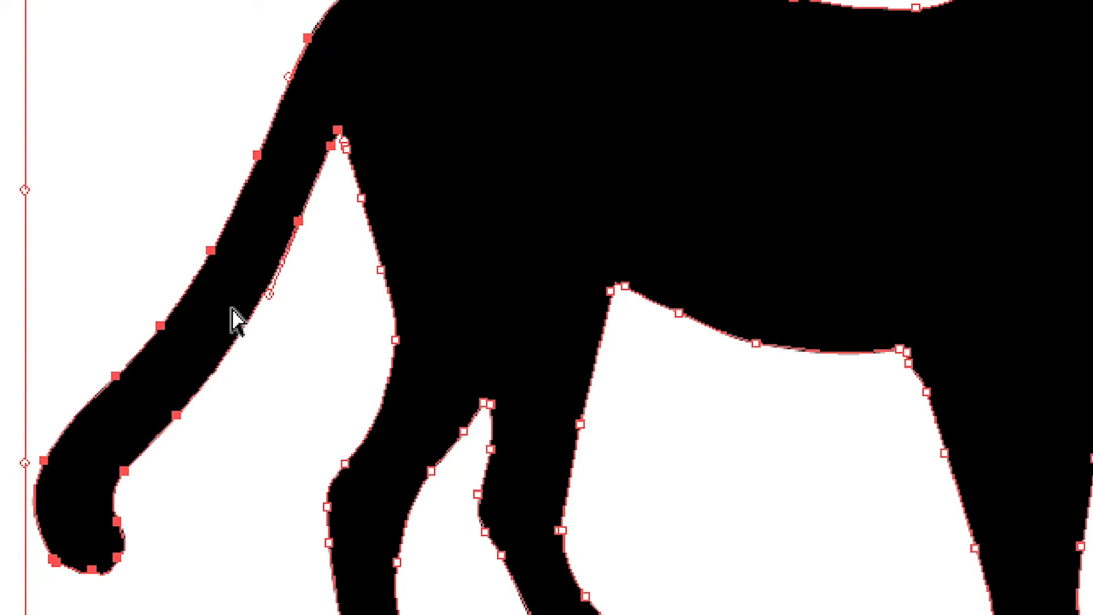
Save the current tail anchor-point selection under the name queue.
scroll(178, 268, "down", 3)
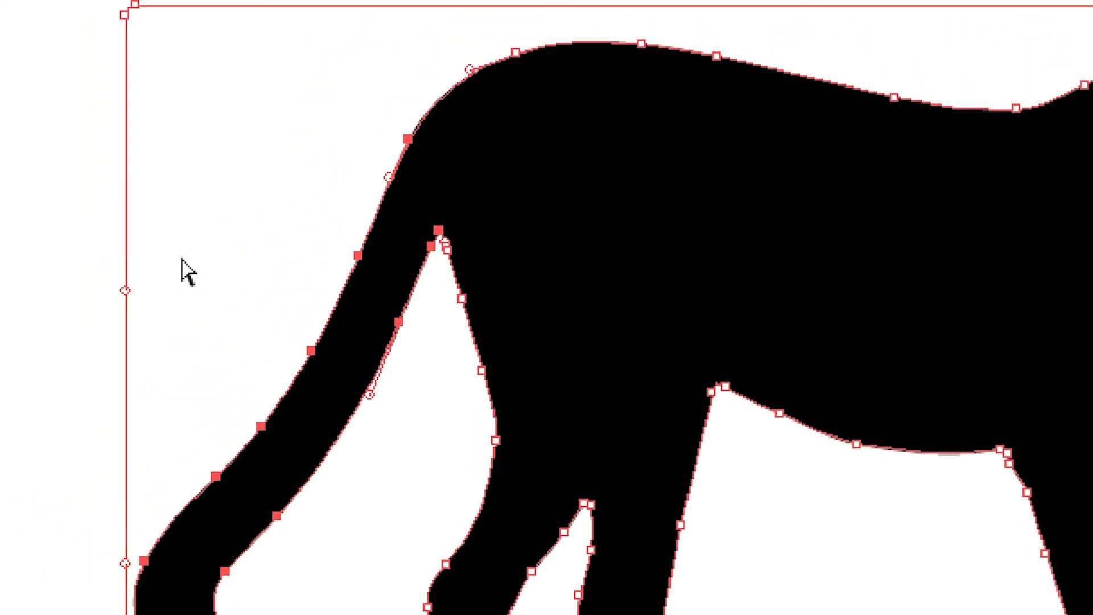
scroll(178, 276, "up", 2)
scroll(256, 286, "up", 2)
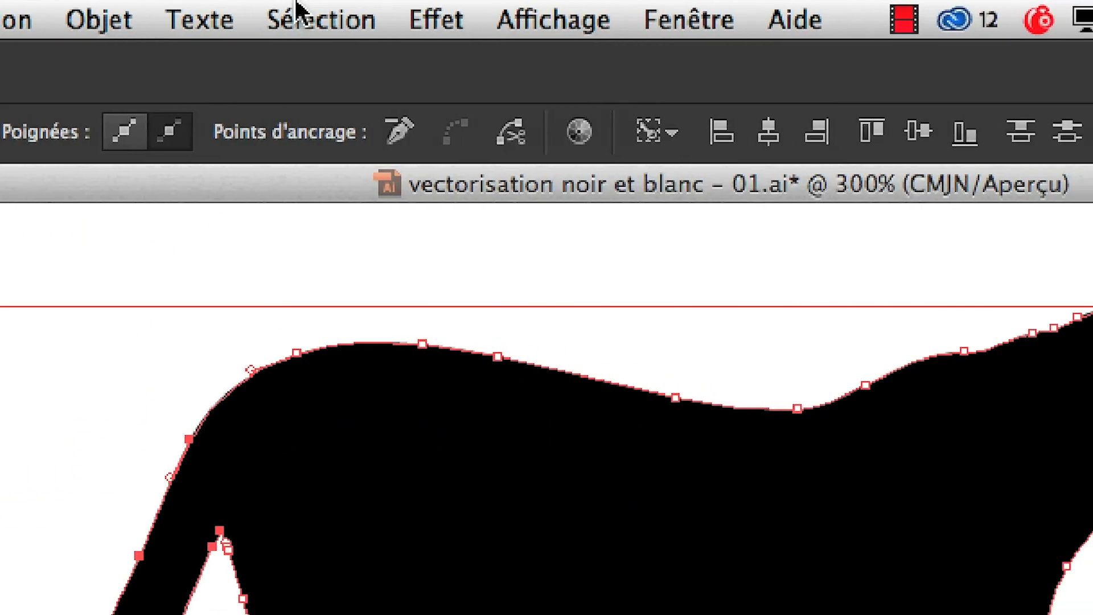
left_click(300, 13)
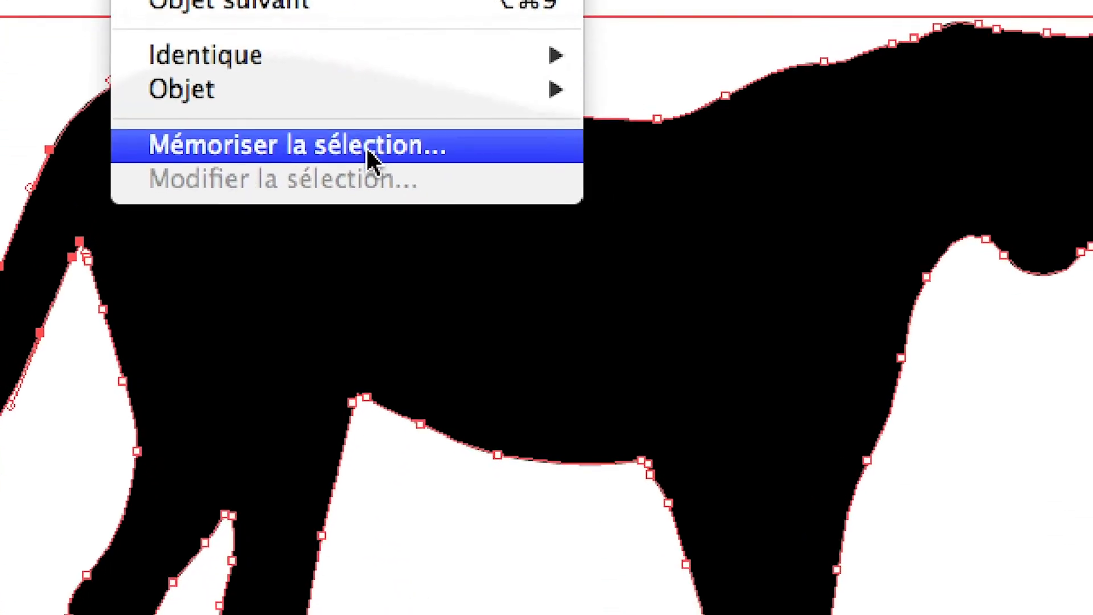
left_click(407, 148)
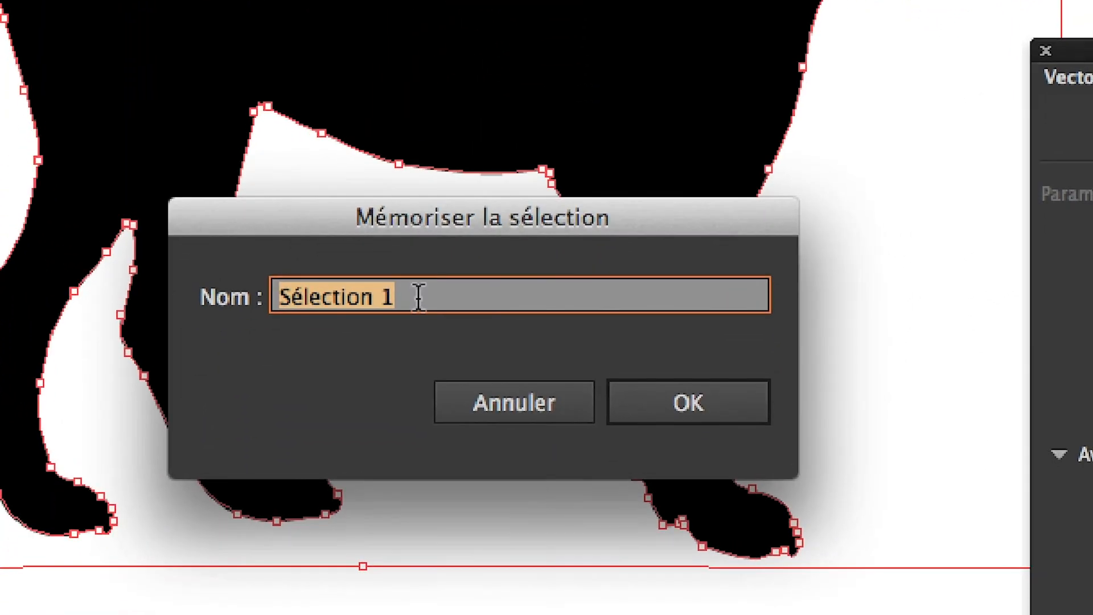
type("queue")
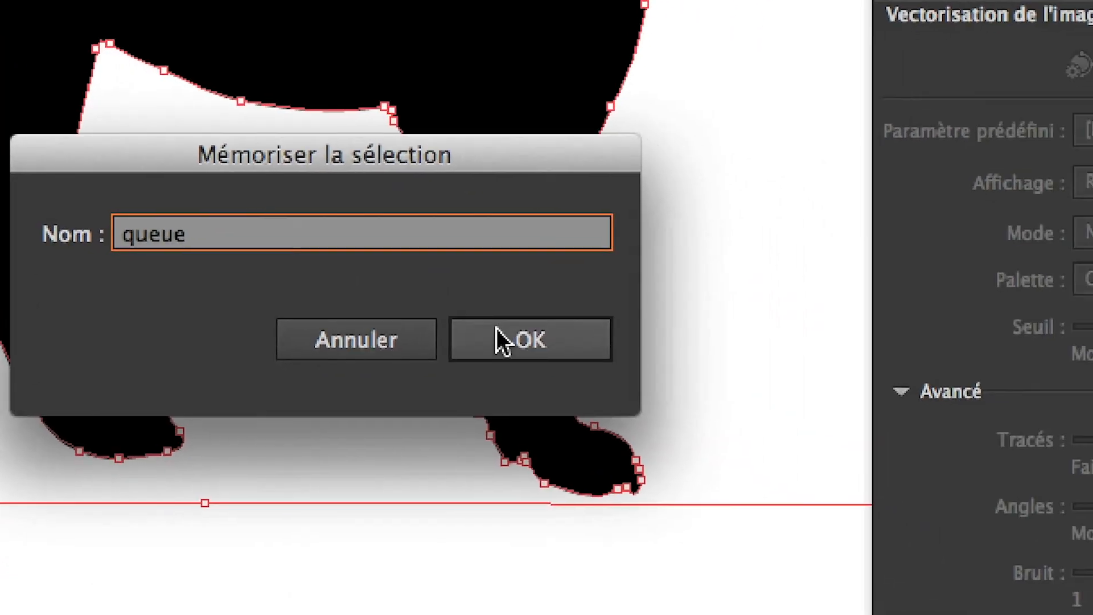
left_click(657, 401)
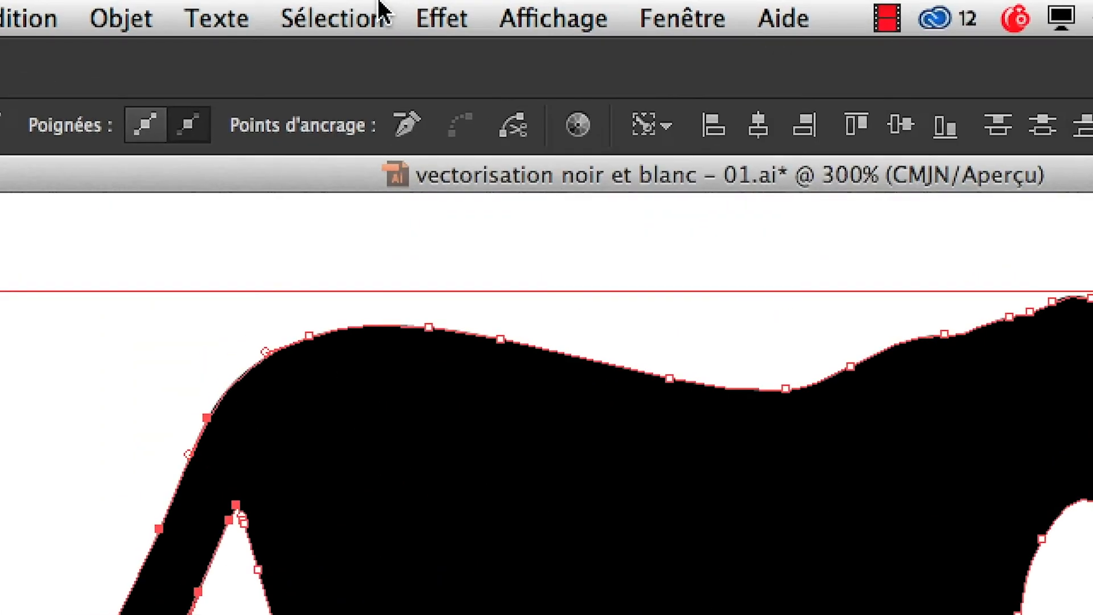
Replace the tail selection with the anchor points around the cheetah's head.
left_click(357, 9)
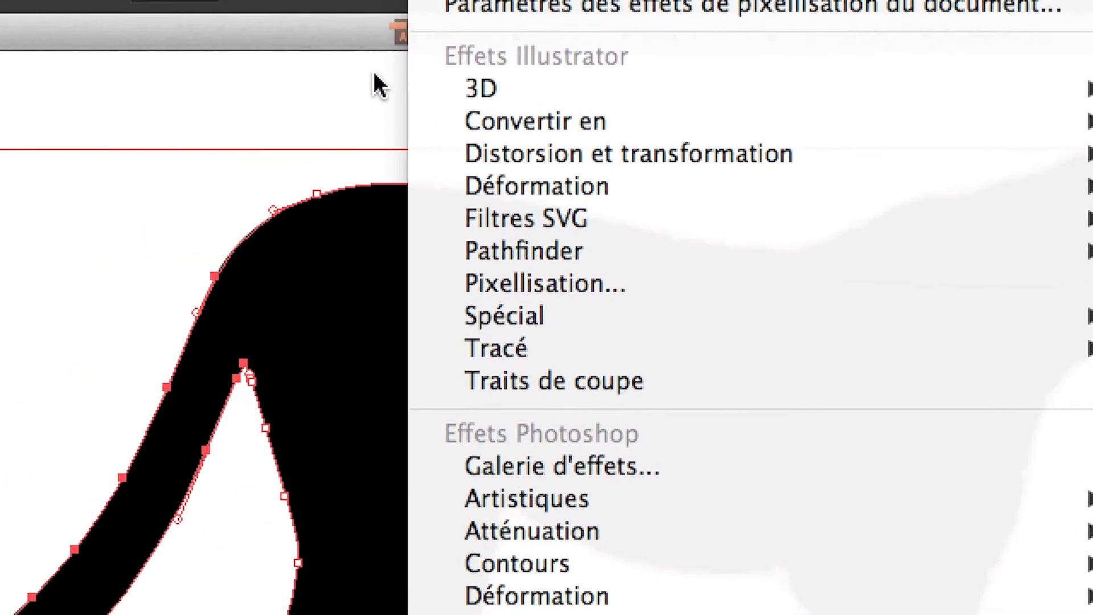
left_click(366, 213)
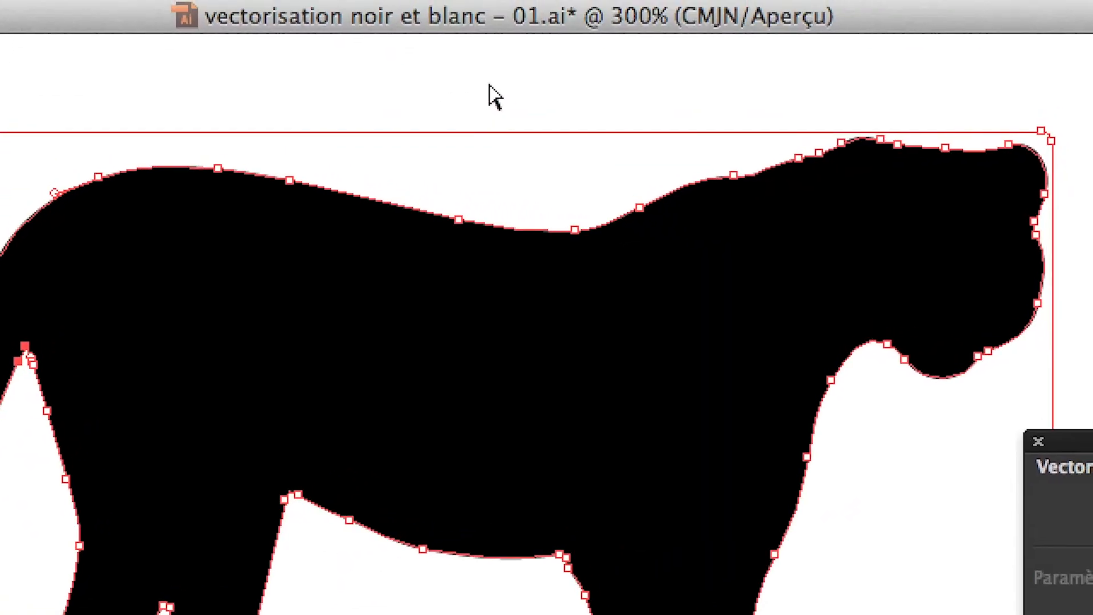
left_click_drag(494, 97, 926, 313)
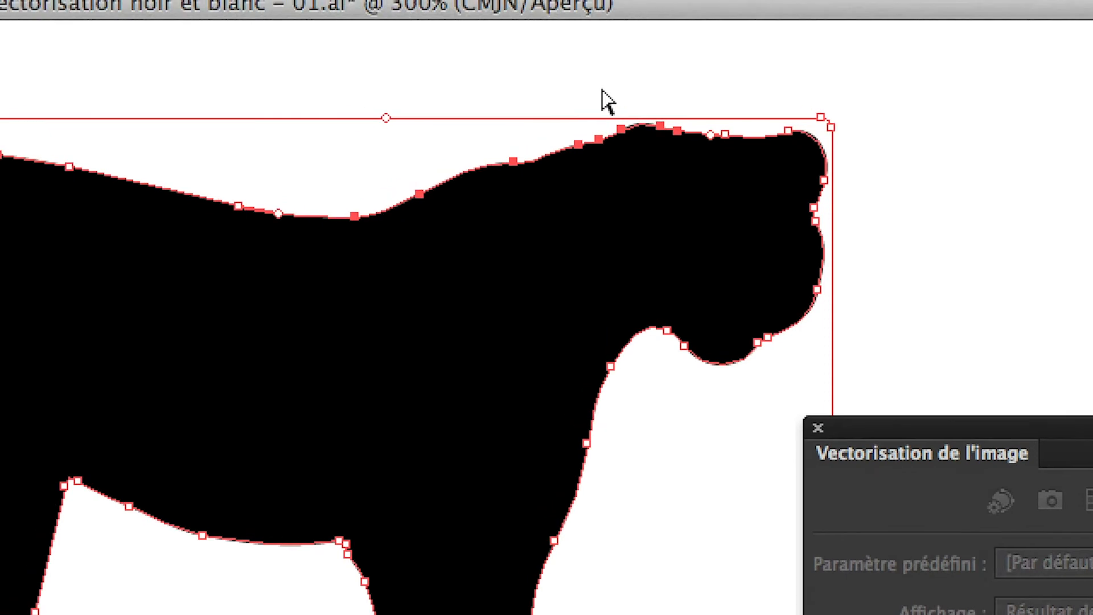
left_click_drag(607, 100, 866, 370)
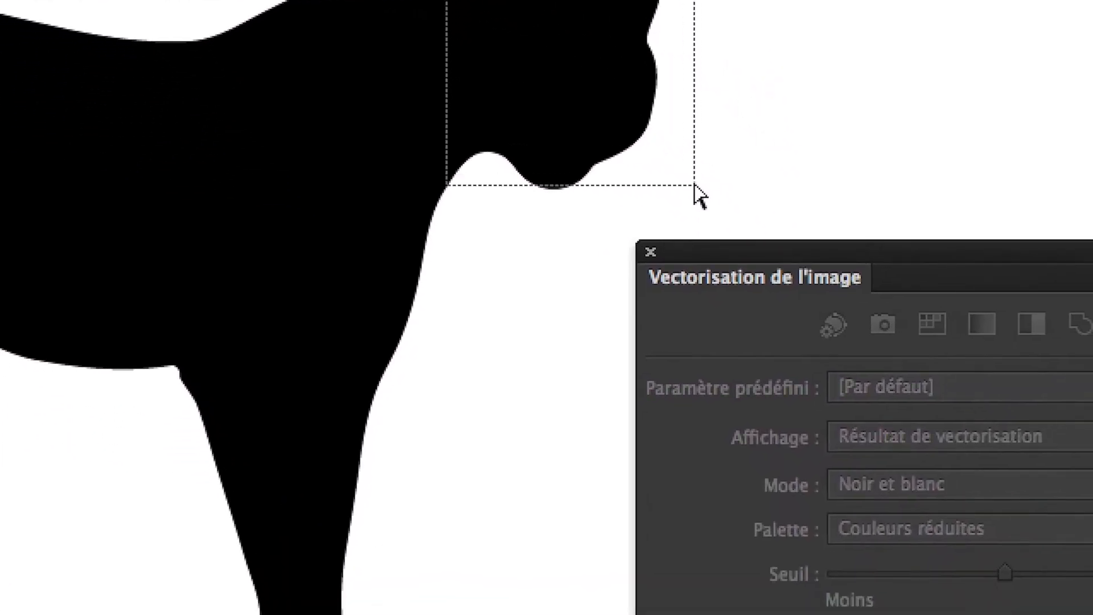
left_click_drag(699, 195, 700, 196)
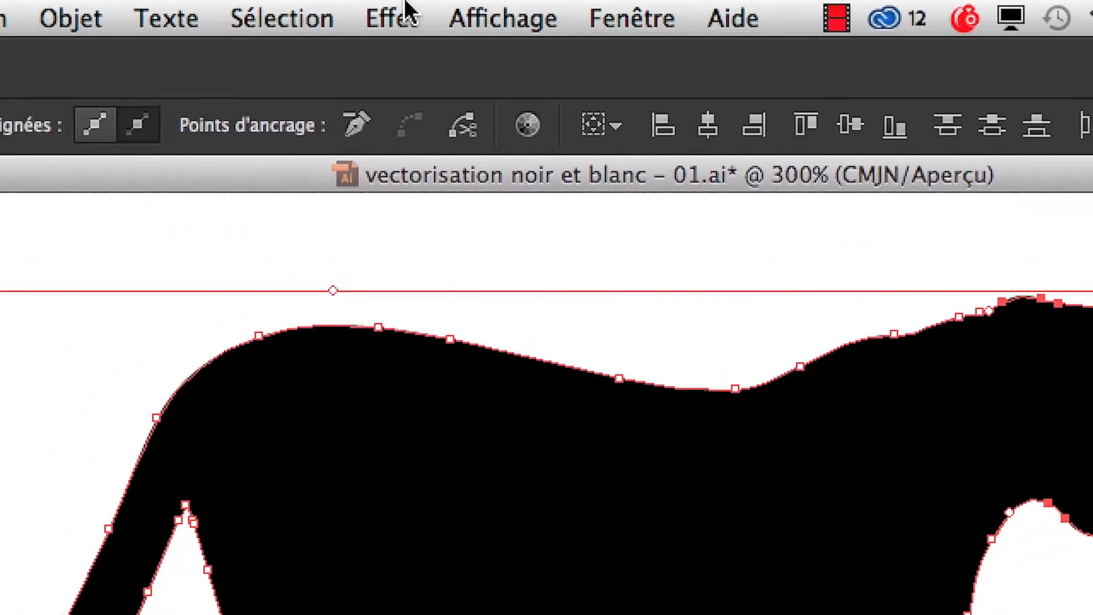
Recall the saved selection queue and place the Rotate tool's reference point at the base of the tail.
left_click(384, 8)
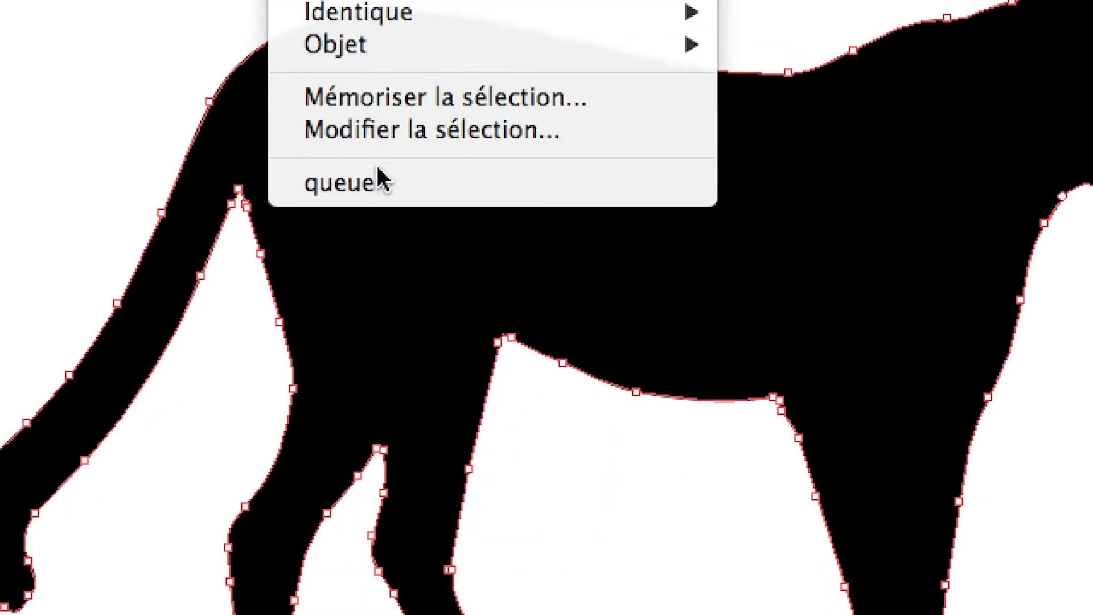
left_click(379, 171)
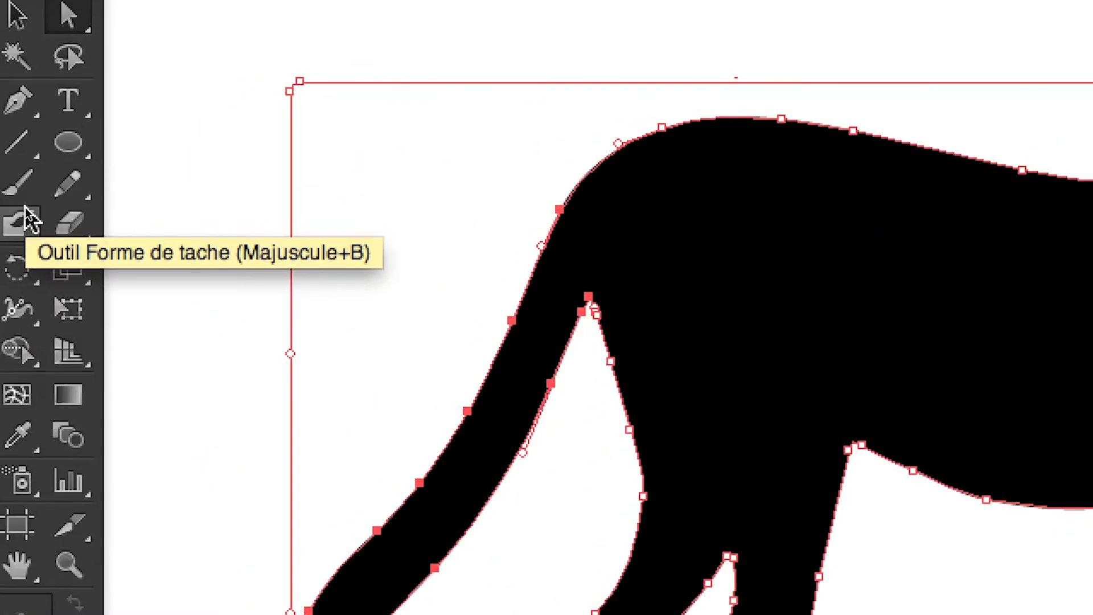
left_click(10, 269)
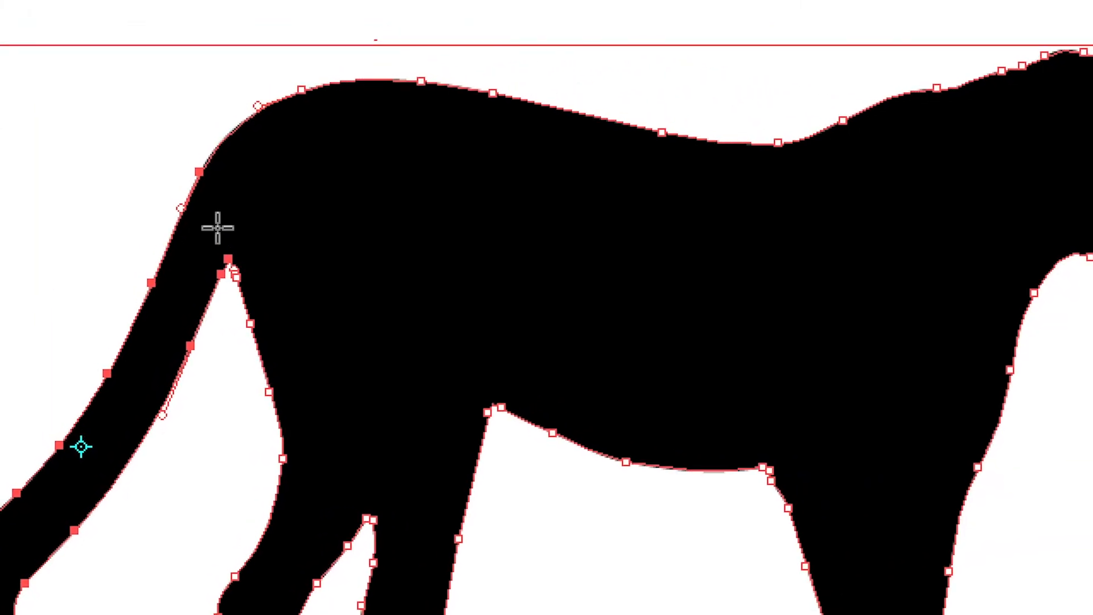
left_click(221, 232)
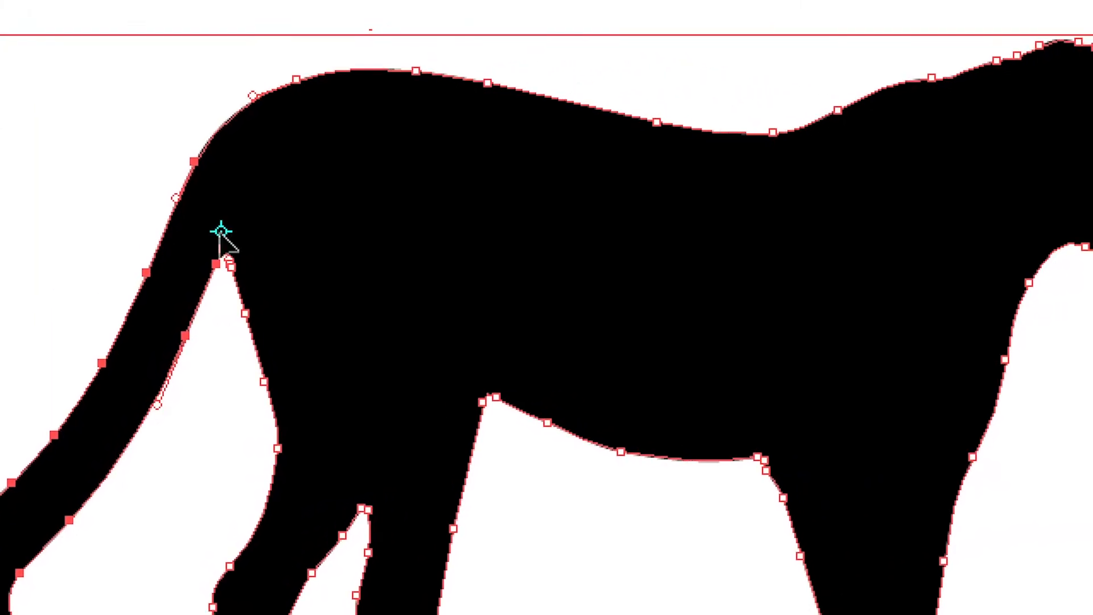